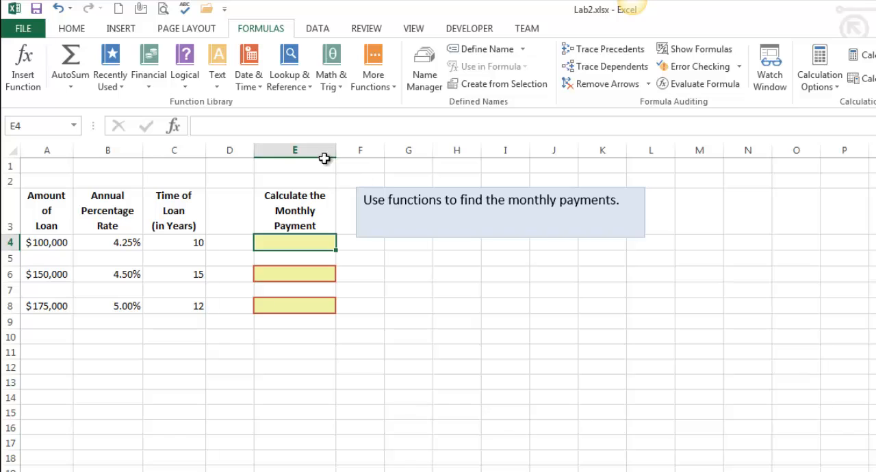
- Calculate the $100,000 loan's monthly payment in E4 with PMT, using rate B4/12, periods C4*12 and present value A4
{"action": "left_click", "coordinate": [149, 69]}
{"action": "left_click_drag", "start_coordinate": [241, 167], "coordinate": [260, 452]}
{"action": "left_click", "coordinate": [187, 144]}
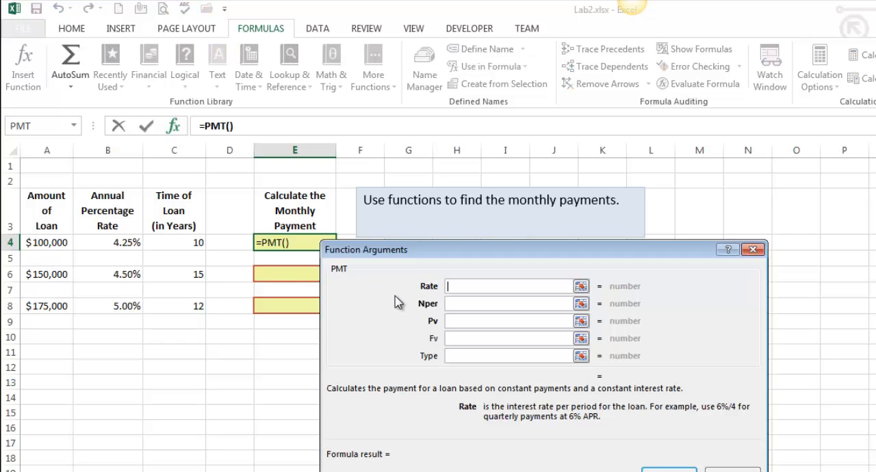
{"action": "left_click", "coordinate": [130, 243]}
{"action": "type", "text": "/12"}
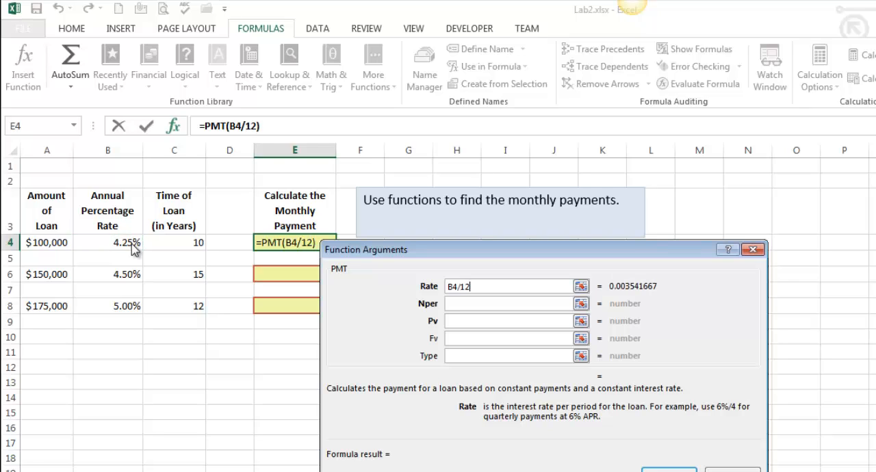
{"action": "key", "text": "Tab"}
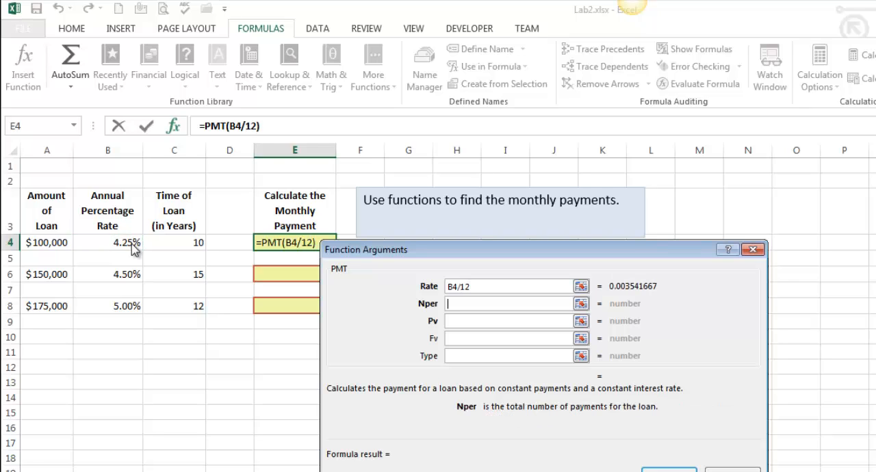
{"action": "type", "text": "C4*12"}
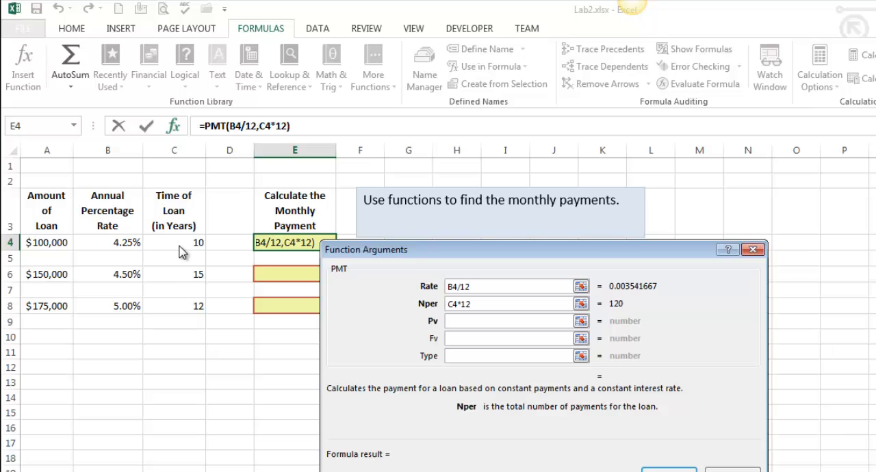
{"action": "key", "text": "Tab"}
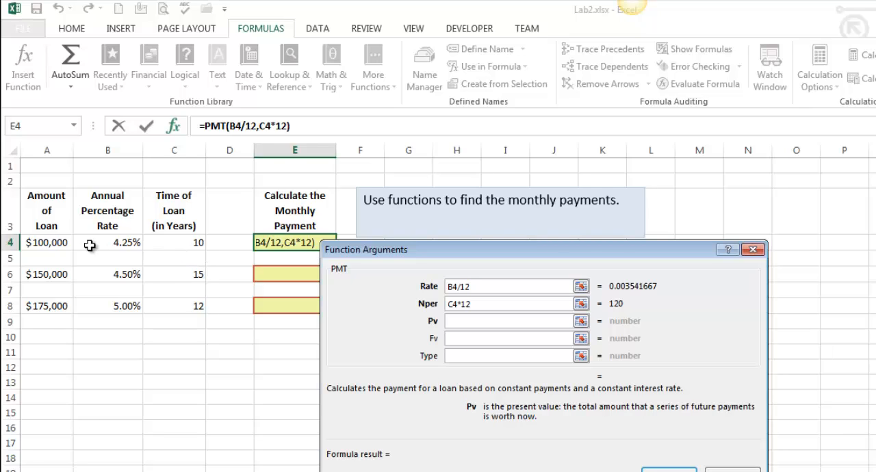
{"action": "left_click", "coordinate": [47, 243]}
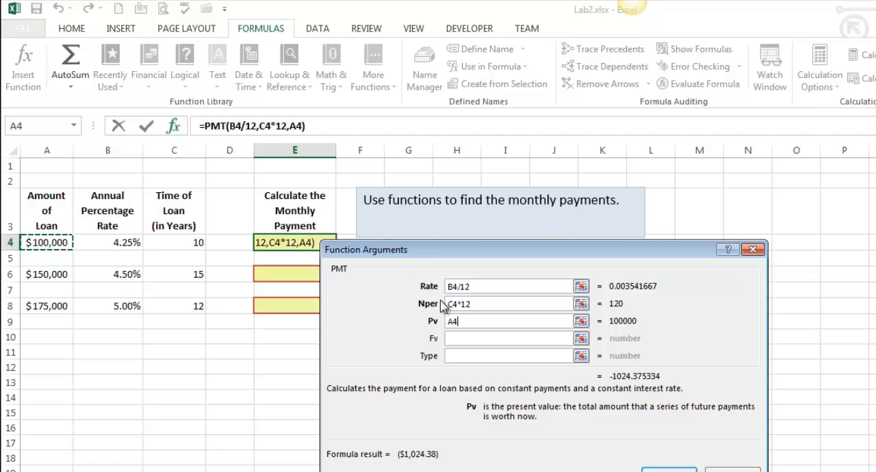
{"action": "left_click", "coordinate": [669, 470]}
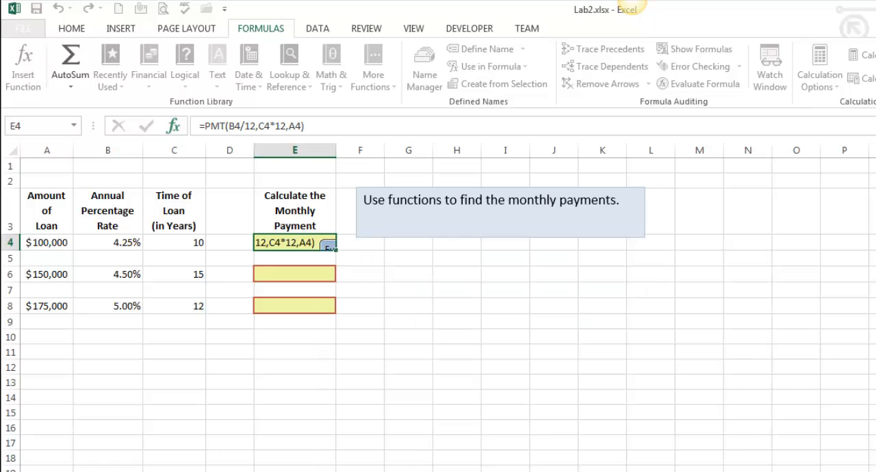
- Calculate the $150,000 loan's monthly payment in E6 with PMT, using rate B6/12, periods C6*12 and present value A6
{"action": "left_click", "coordinate": [286, 277]}
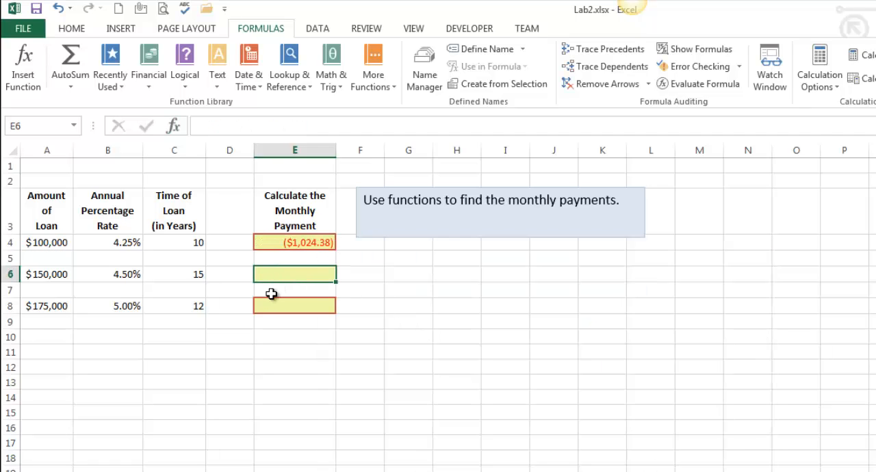
{"action": "left_click", "coordinate": [148, 86]}
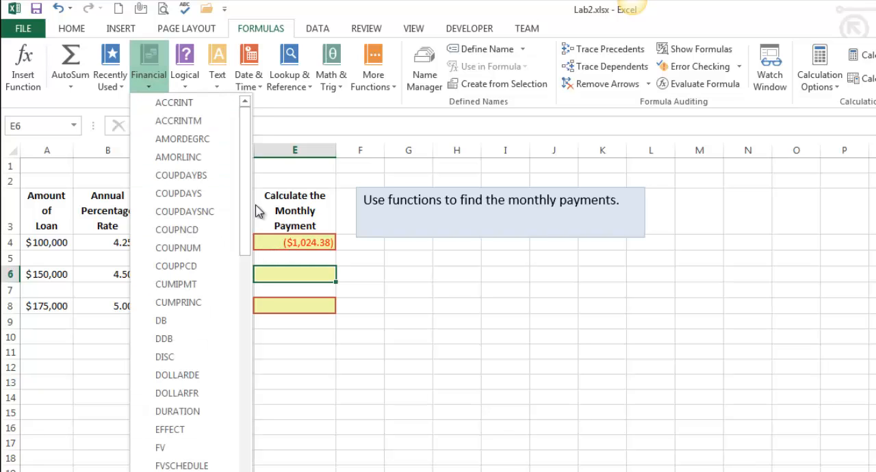
{"action": "scroll", "coordinate": [250, 256], "scroll_direction": "down", "scroll_amount": 9}
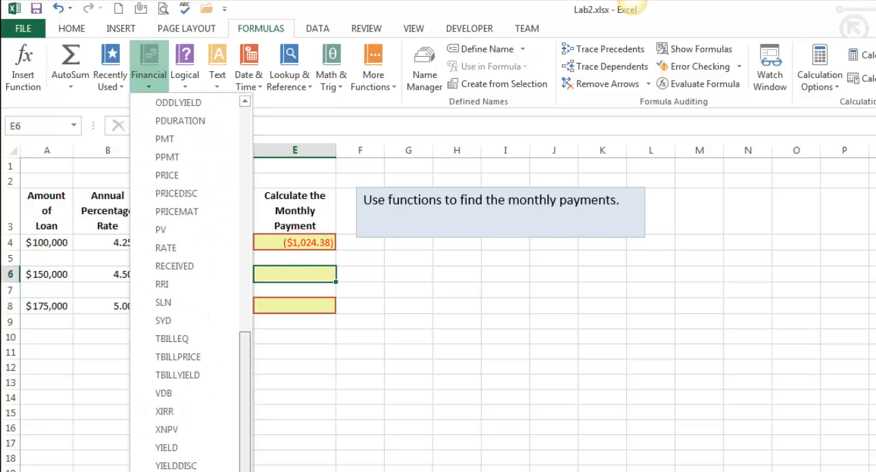
{"action": "left_click", "coordinate": [203, 140]}
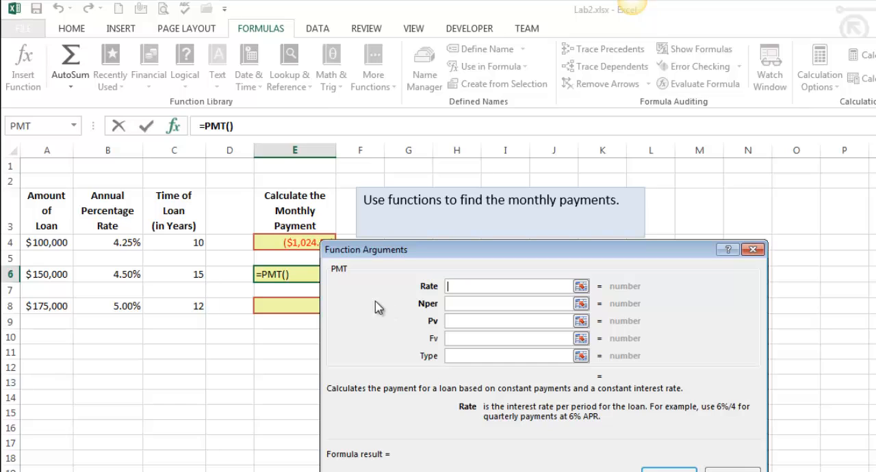
{"action": "left_click", "coordinate": [149, 269]}
{"action": "type", "text": "/12"}
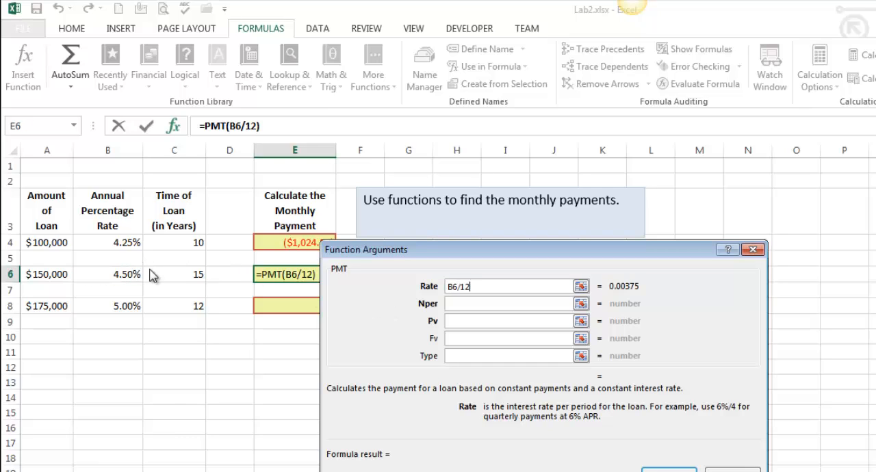
{"action": "key", "text": "Tab"}
{"action": "left_click", "coordinate": [196, 274]}
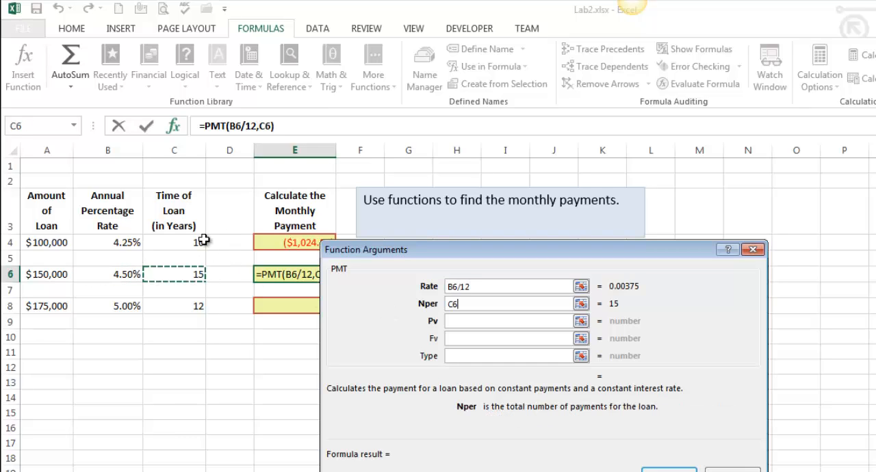
{"action": "type", "text": "*12"}
{"action": "key", "text": "Tab"}
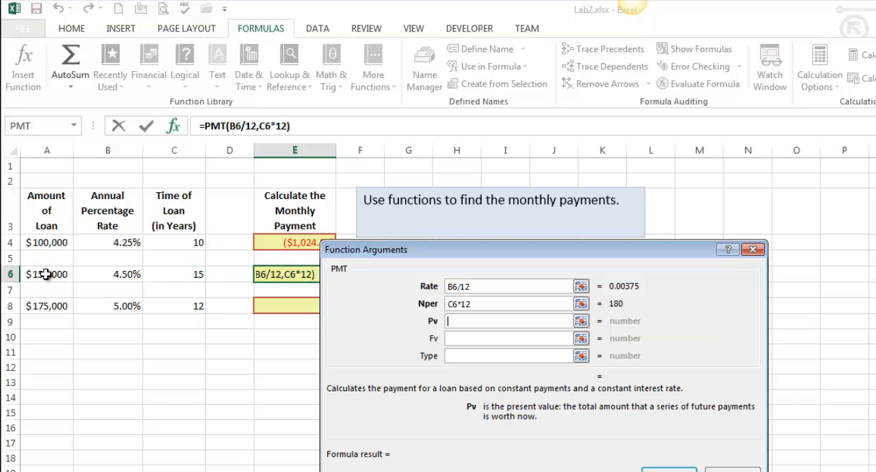
{"action": "left_click", "coordinate": [43, 275]}
{"action": "left_click", "coordinate": [667, 469]}
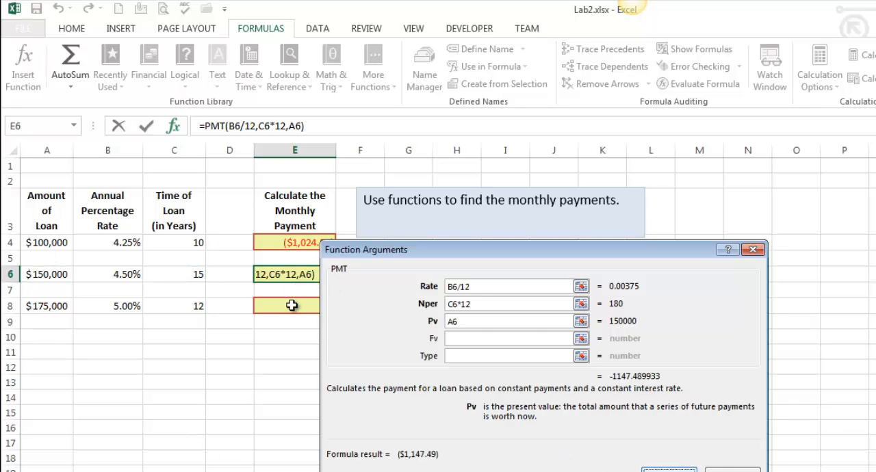
- Calculate the $175,000 loan's monthly payment in E8 with PMT, using rate B8/12, periods C8*12 and present value A8
{"action": "left_click", "coordinate": [290, 304]}
{"action": "left_click", "coordinate": [149, 68]}
{"action": "left_click_drag", "start_coordinate": [237, 152], "coordinate": [229, 411]}
{"action": "left_click", "coordinate": [168, 140]}
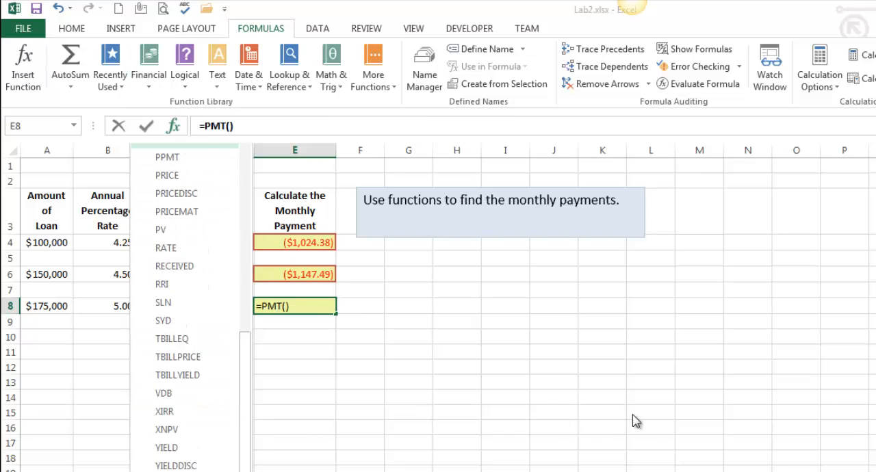
{"action": "left_click", "coordinate": [122, 305]}
{"action": "type", "text": "/12"}
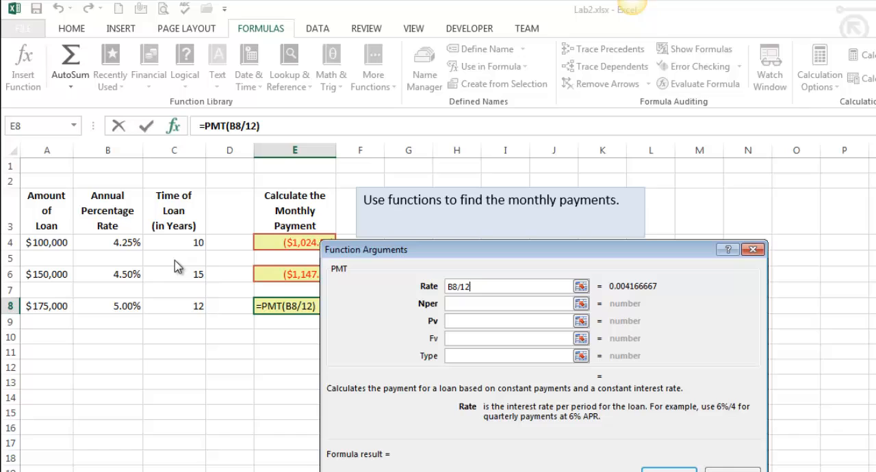
{"action": "key", "text": "Tab"}
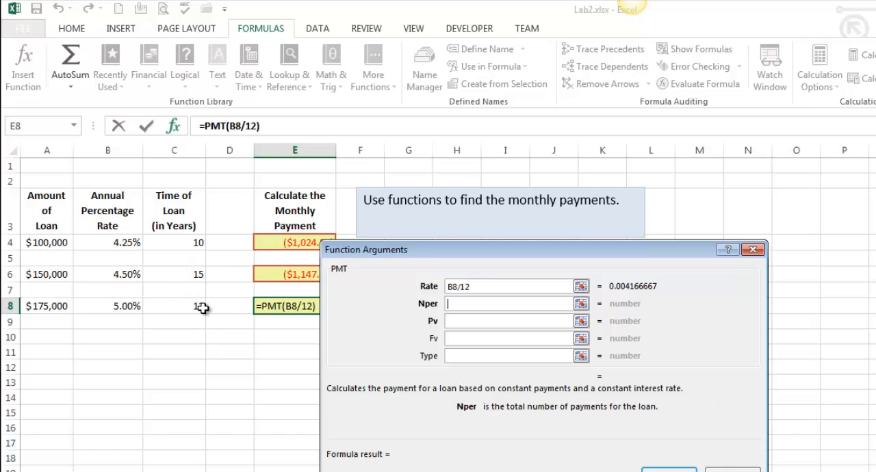
{"action": "left_click", "coordinate": [199, 308]}
{"action": "type", "text": "*12"}
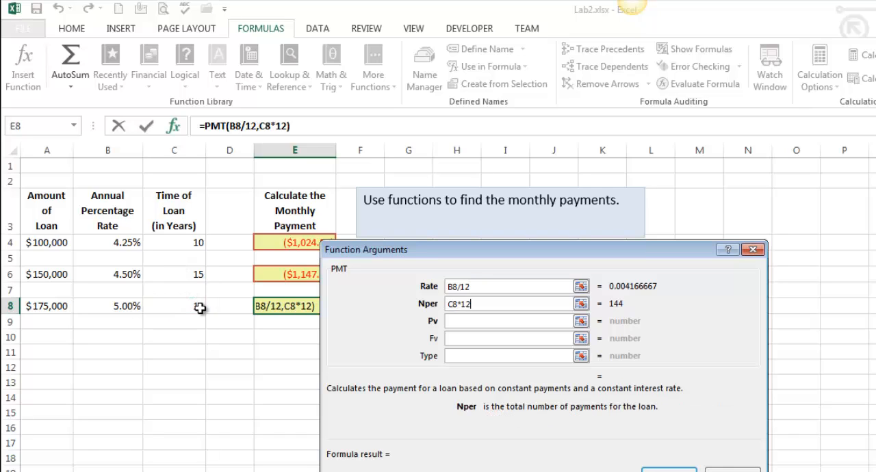
{"action": "key", "text": "Tab"}
{"action": "left_click", "coordinate": [47, 306]}
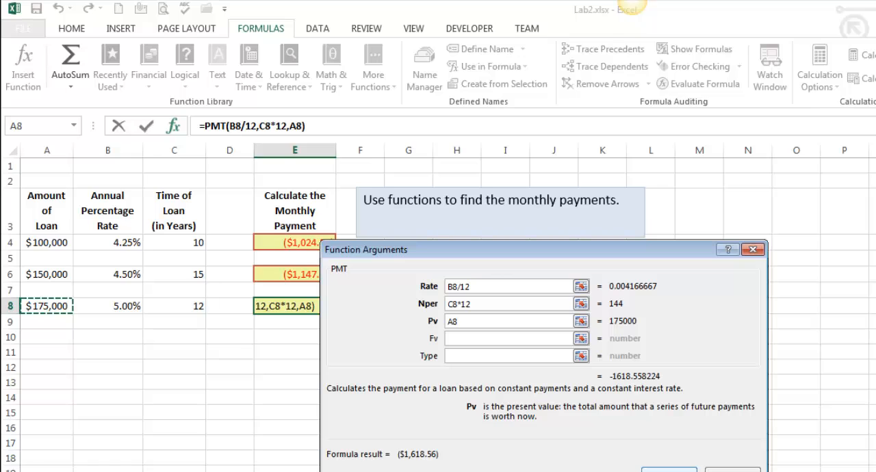
{"action": "left_click", "coordinate": [655, 470]}
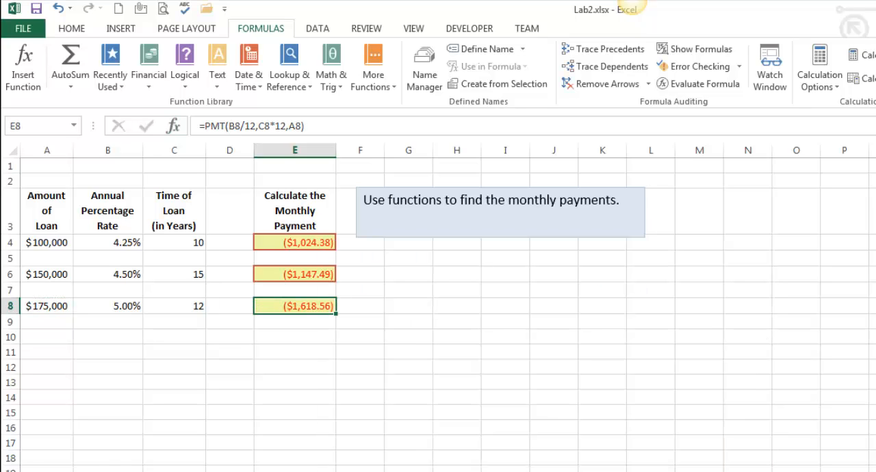
- Go to the next worksheet and shorten the Goal Seek instruction text box so it ends at row 13
{"action": "key", "text": "ctrl+Page_Down"}
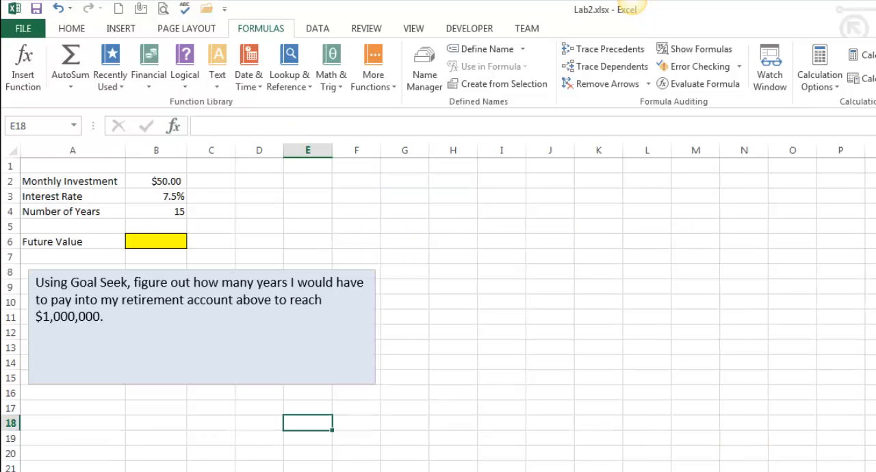
{"action": "left_click", "coordinate": [189, 377]}
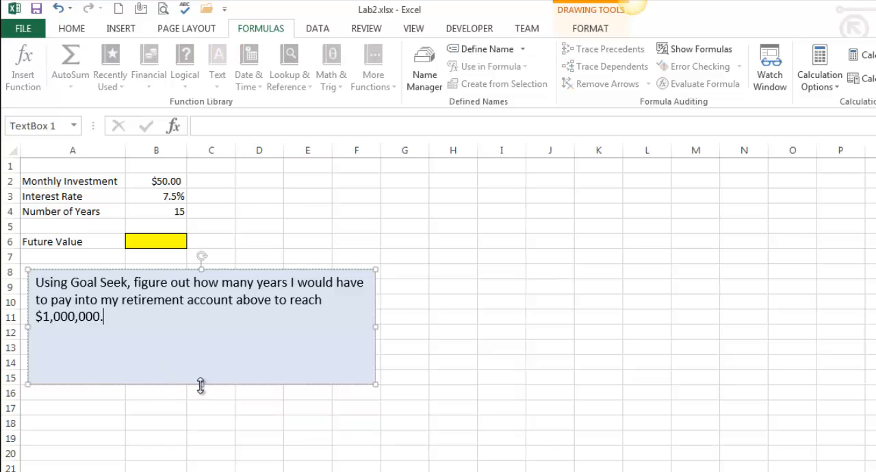
{"action": "left_click_drag", "start_coordinate": [200, 385], "coordinate": [206, 353]}
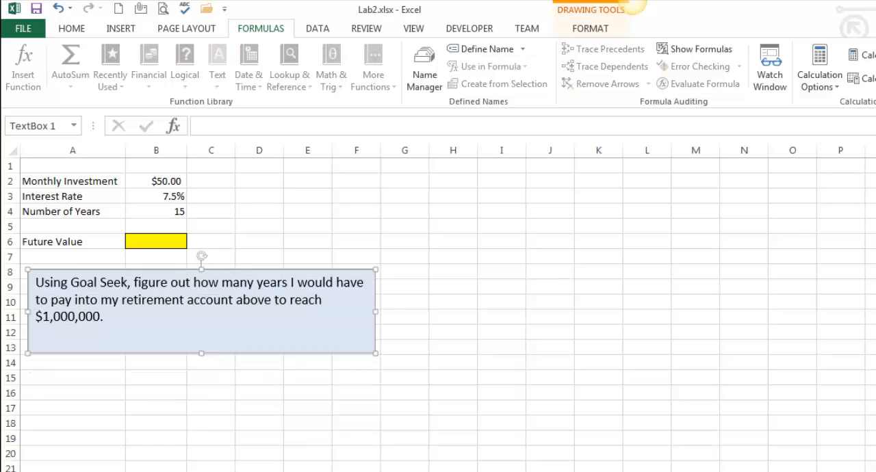
{"action": "left_click", "coordinate": [209, 471]}
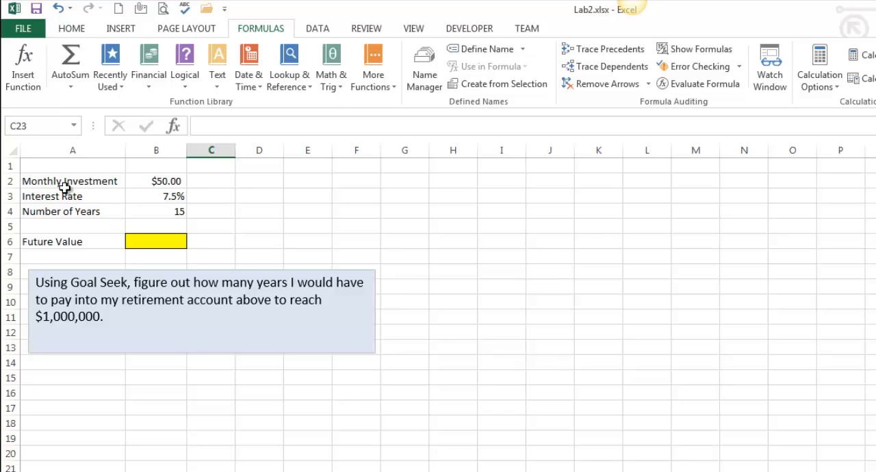
{"action": "left_click_drag", "start_coordinate": [55, 182], "coordinate": [195, 255]}
{"action": "left_click", "coordinate": [244, 256]}
- Calculate the investment's future value in B6 with the FV function, using rate B3/12, periods B4*12 and payment B2
{"action": "left_click", "coordinate": [156, 244]}
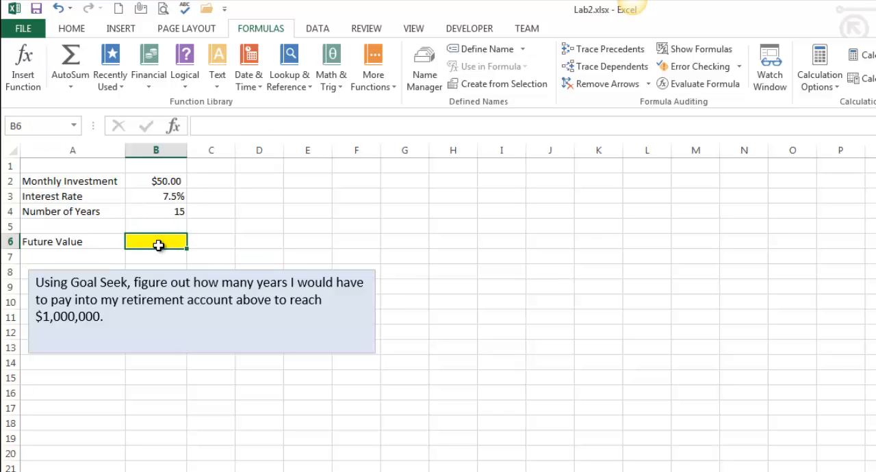
{"action": "left_click", "coordinate": [149, 65]}
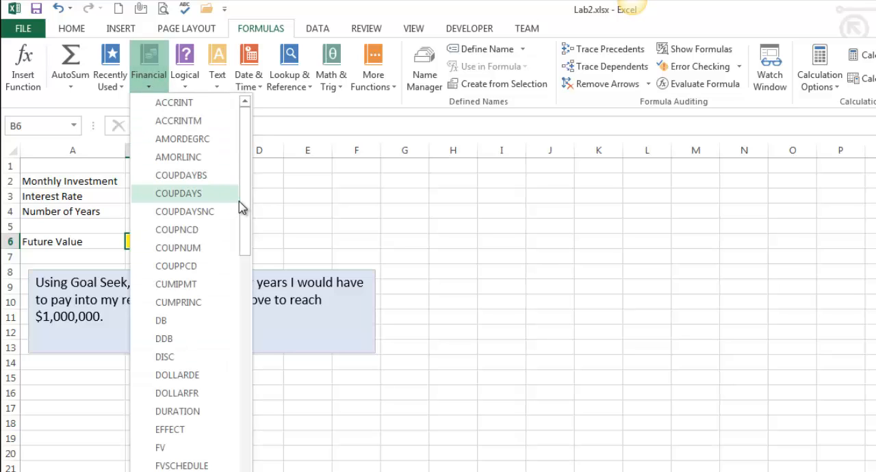
{"action": "left_click_drag", "start_coordinate": [244, 200], "coordinate": [246, 237]}
{"action": "left_click", "coordinate": [197, 366]}
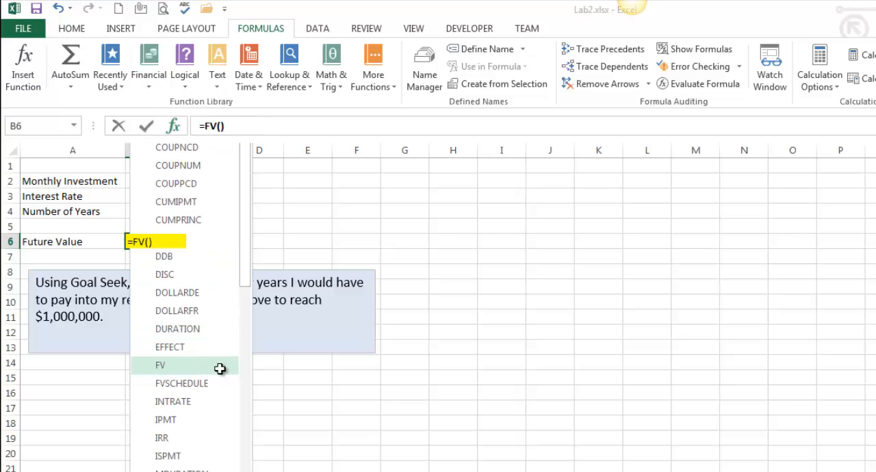
{"action": "left_click_drag", "start_coordinate": [364, 250], "coordinate": [318, 184]}
{"action": "left_click", "coordinate": [164, 193]}
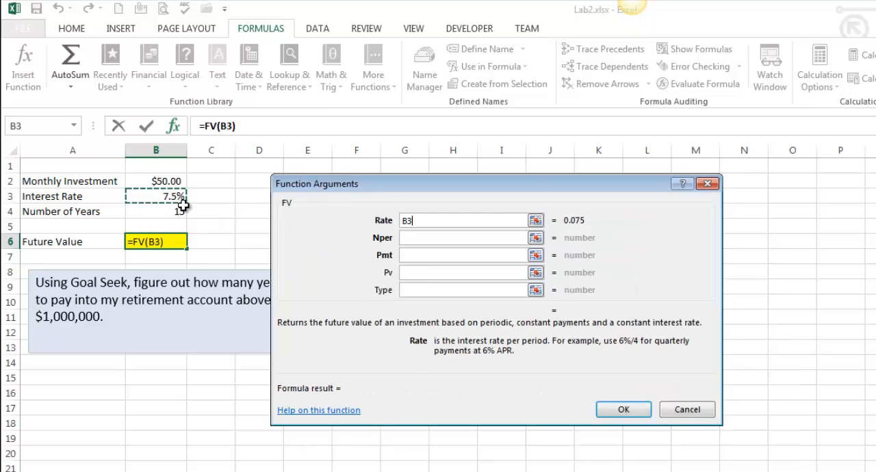
{"action": "type", "text": "/12"}
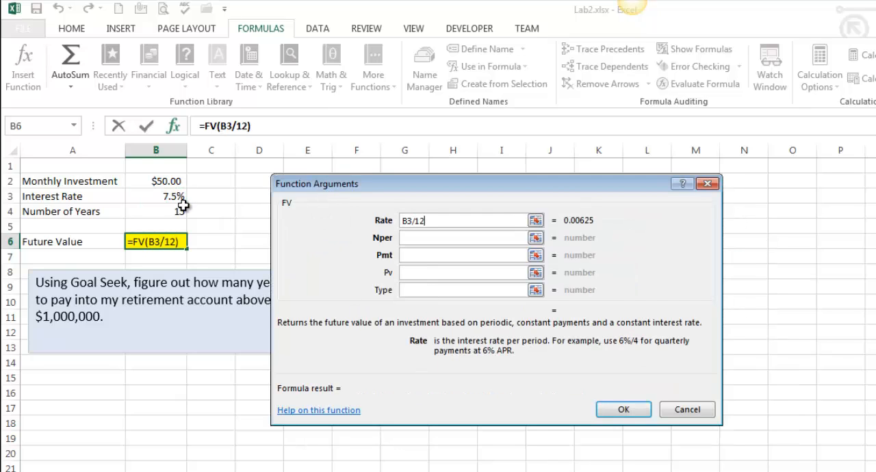
{"action": "key", "text": "Tab"}
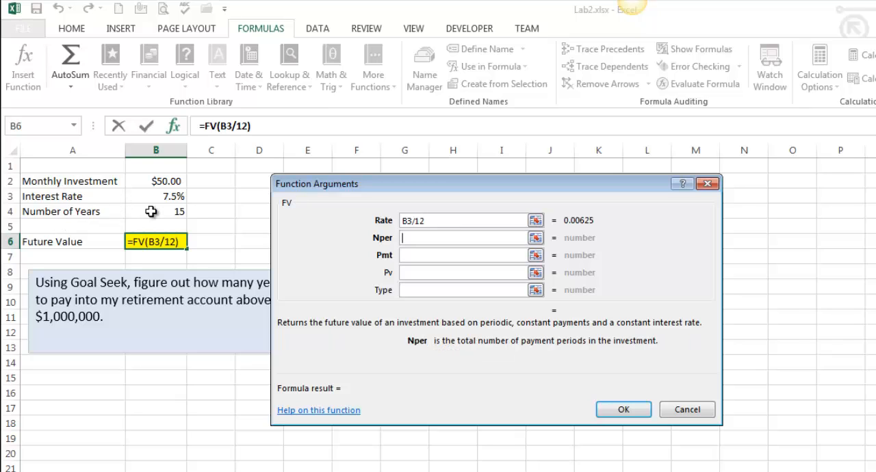
{"action": "left_click", "coordinate": [171, 213]}
{"action": "type", "text": "*12"}
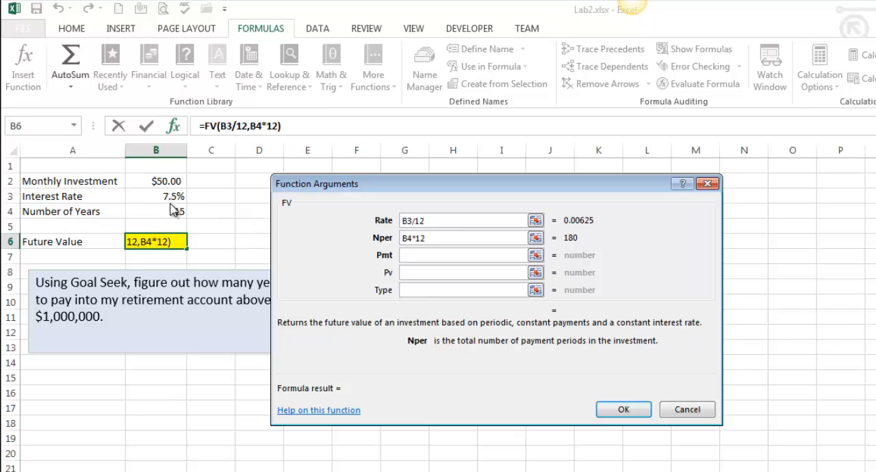
{"action": "key", "text": "Tab"}
{"action": "left_click", "coordinate": [155, 181]}
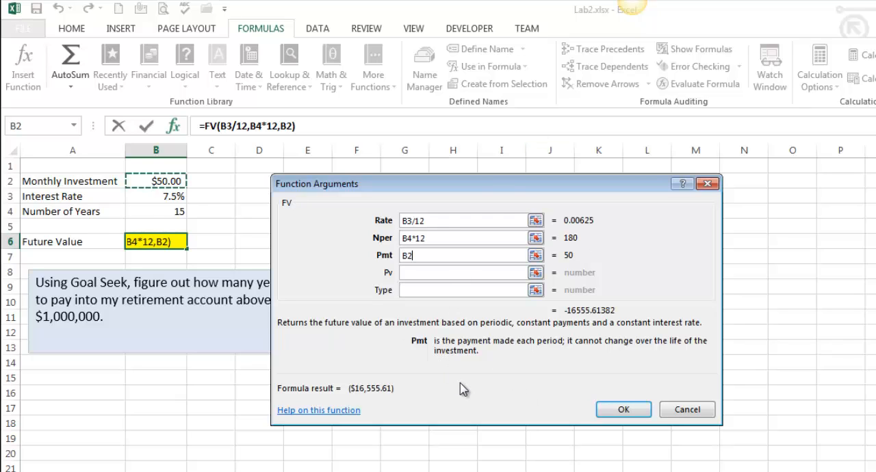
{"action": "left_click", "coordinate": [612, 413]}
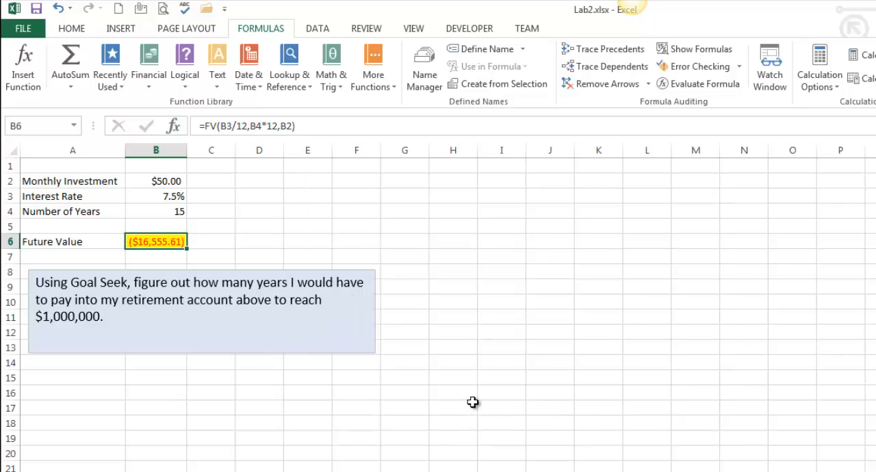
{"action": "left_click_drag", "start_coordinate": [71, 281], "coordinate": [193, 282]}
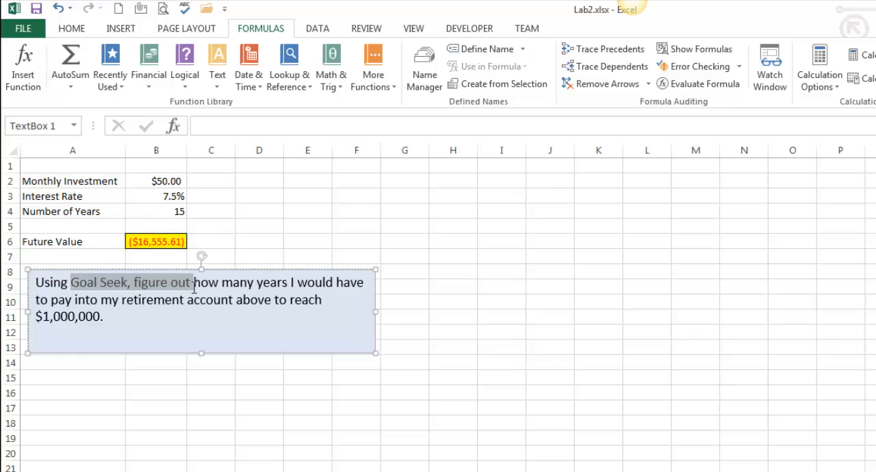
- Run Goal Seek to set future value B6 to -1000000 by changing years cell B4, and fit column B to its contents
{"action": "left_click", "coordinate": [177, 327]}
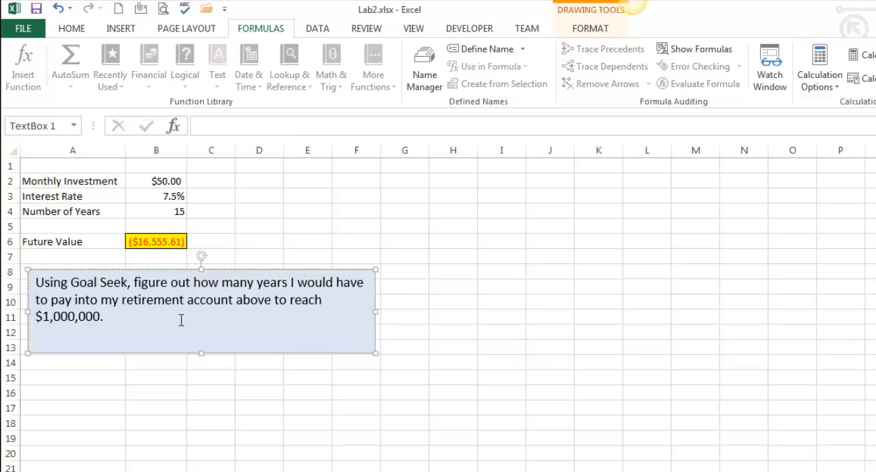
{"action": "left_click_drag", "start_coordinate": [213, 285], "coordinate": [335, 283]}
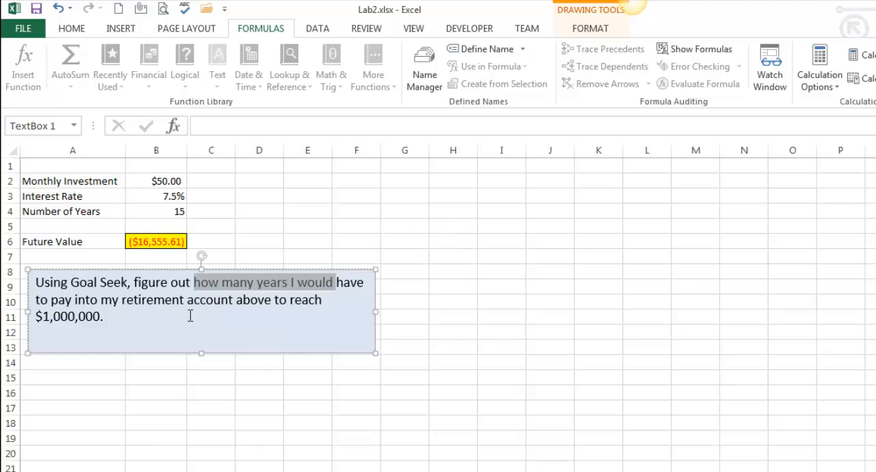
{"action": "left_click", "coordinate": [156, 244]}
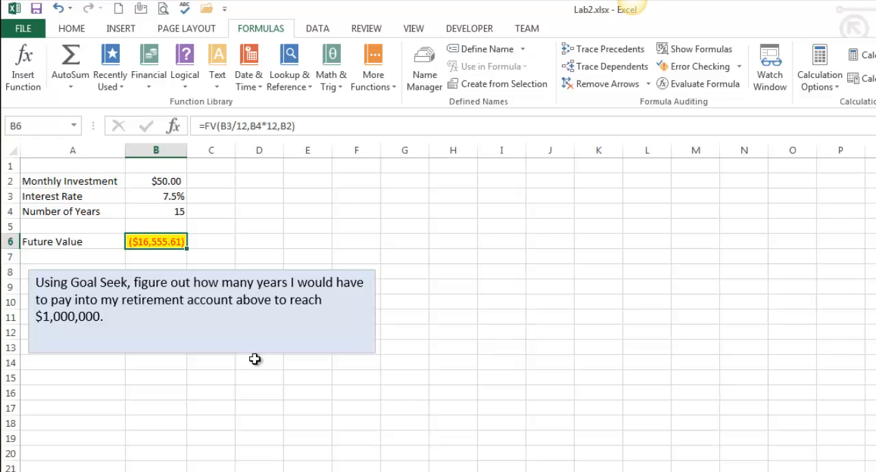
{"action": "left_click", "coordinate": [317, 28]}
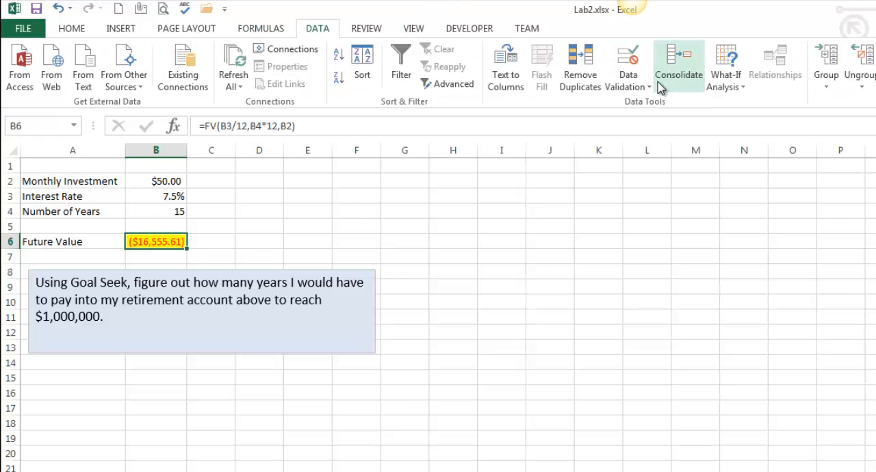
{"action": "left_click", "coordinate": [733, 87]}
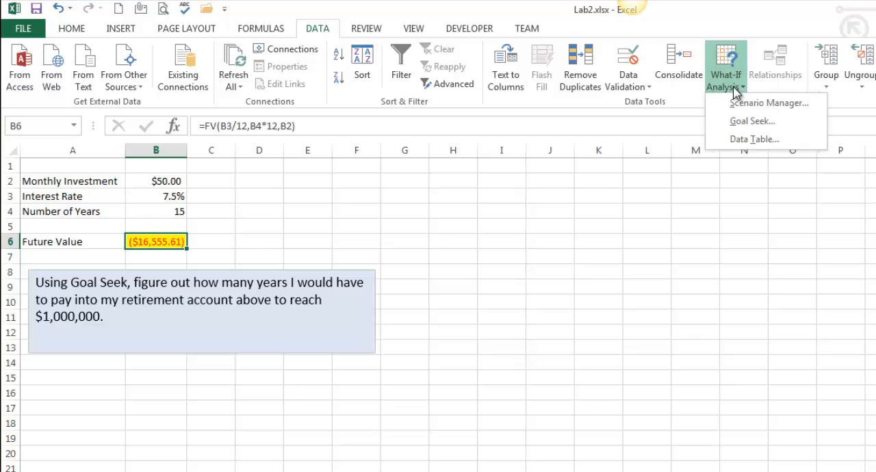
{"action": "left_click", "coordinate": [751, 121]}
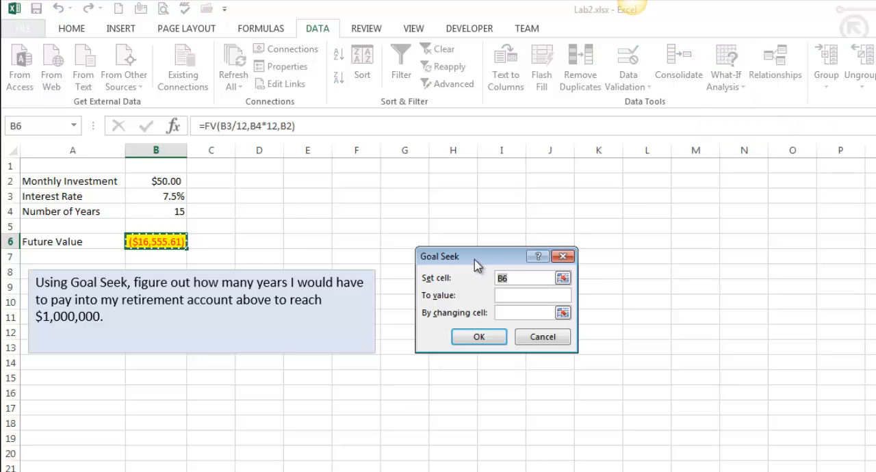
{"action": "left_click_drag", "start_coordinate": [479, 258], "coordinate": [327, 186]}
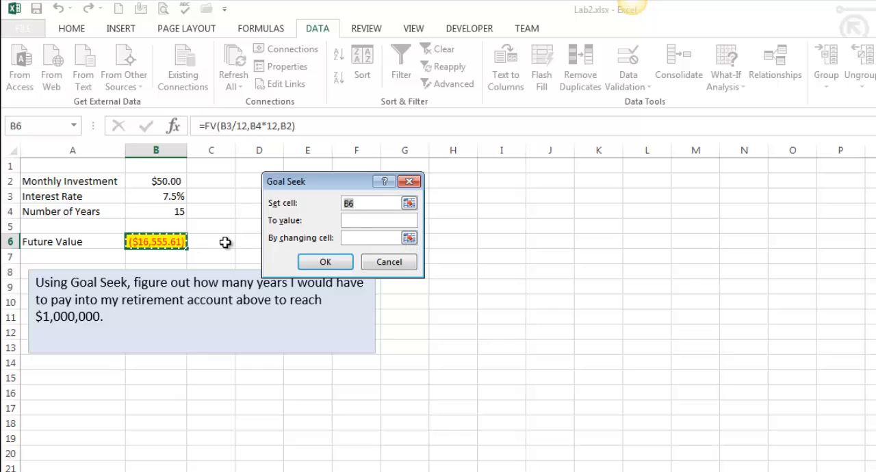
{"action": "left_click", "coordinate": [367, 220]}
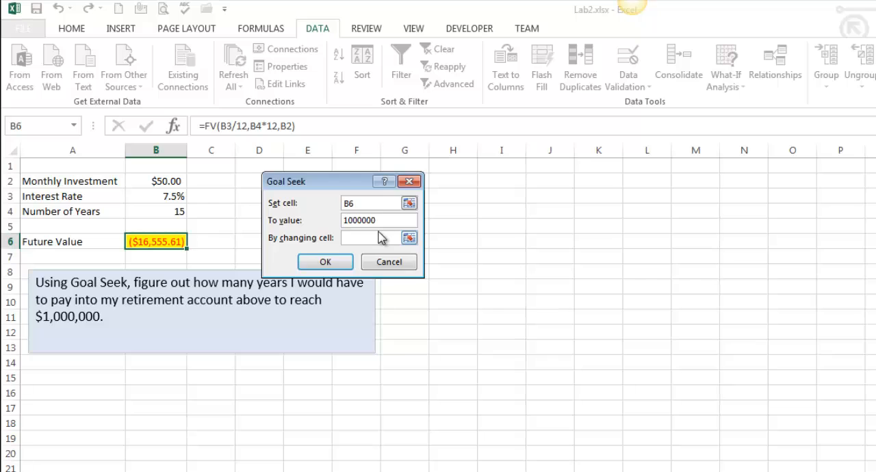
{"action": "type", "text": "-"}
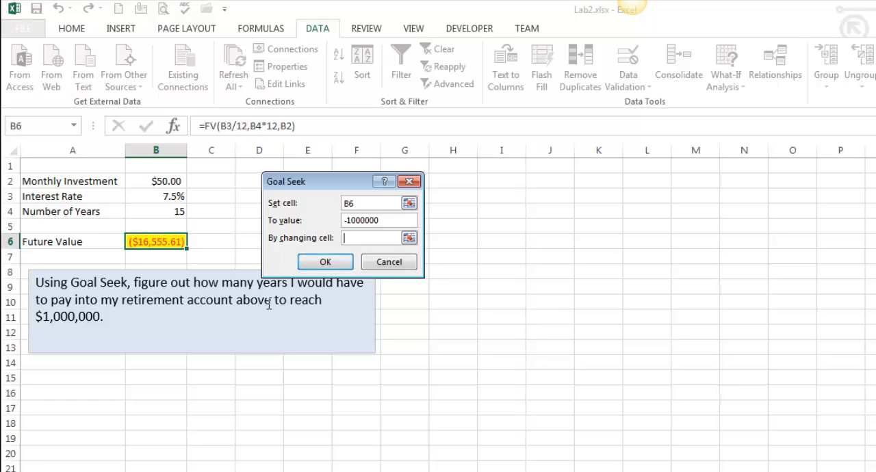
{"action": "left_click", "coordinate": [166, 213]}
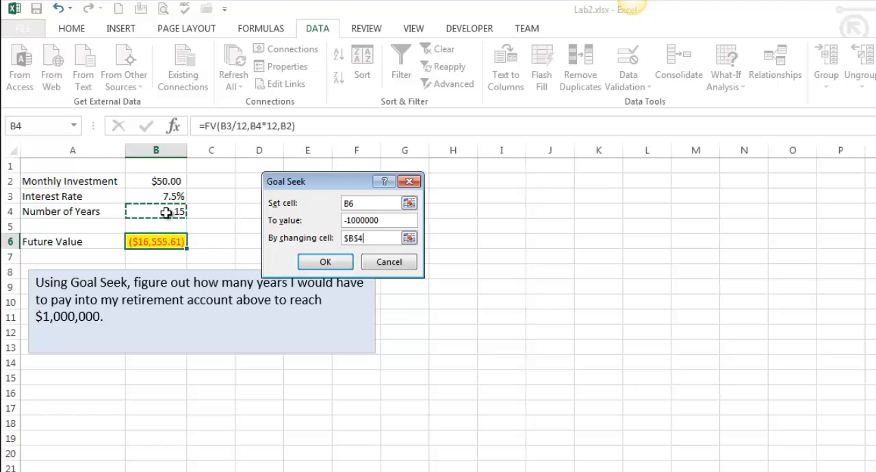
{"action": "left_click", "coordinate": [319, 266]}
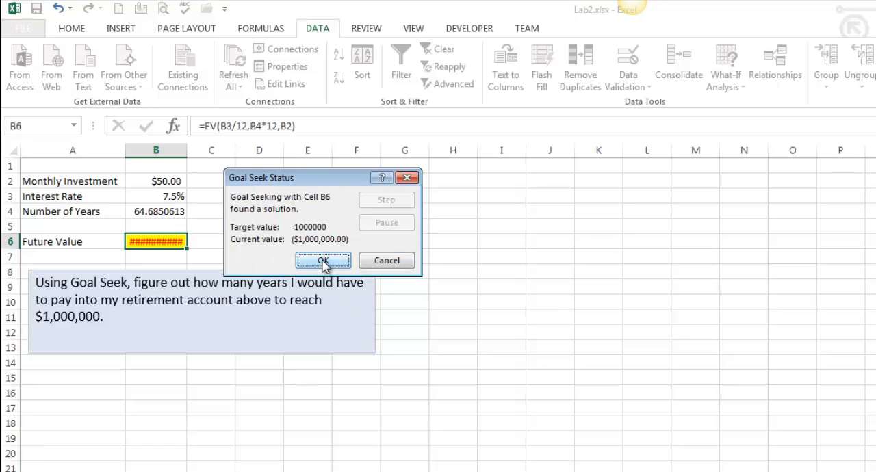
{"action": "left_click", "coordinate": [322, 261]}
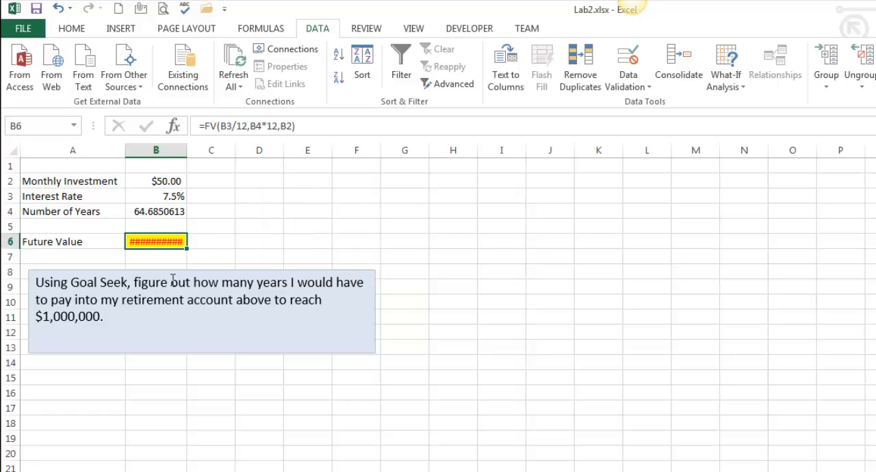
{"action": "double_click", "coordinate": [186, 151]}
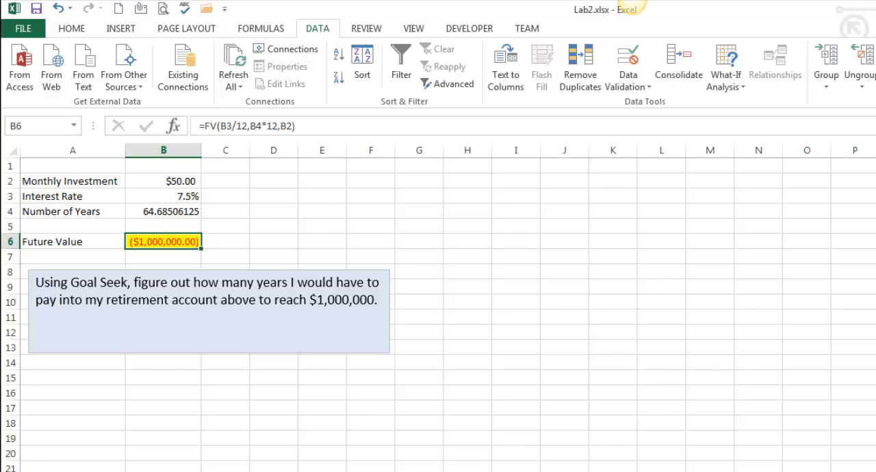
- Go to the golf results worksheet with the Par or Under column and fit the Winnings column's width to its contents
{"action": "key", "text": "ctrl+Page_Down"}
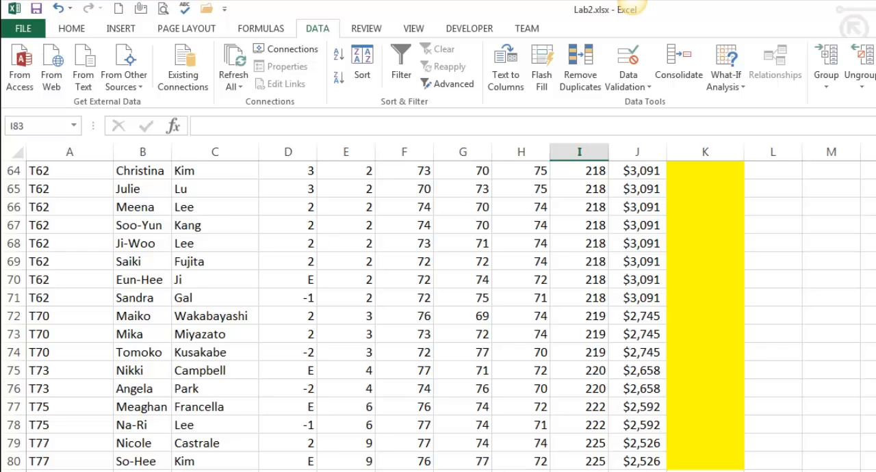
{"action": "scroll", "coordinate": [438, 308], "scroll_direction": "up", "scroll_amount": 20}
{"action": "left_click", "coordinate": [707, 201]}
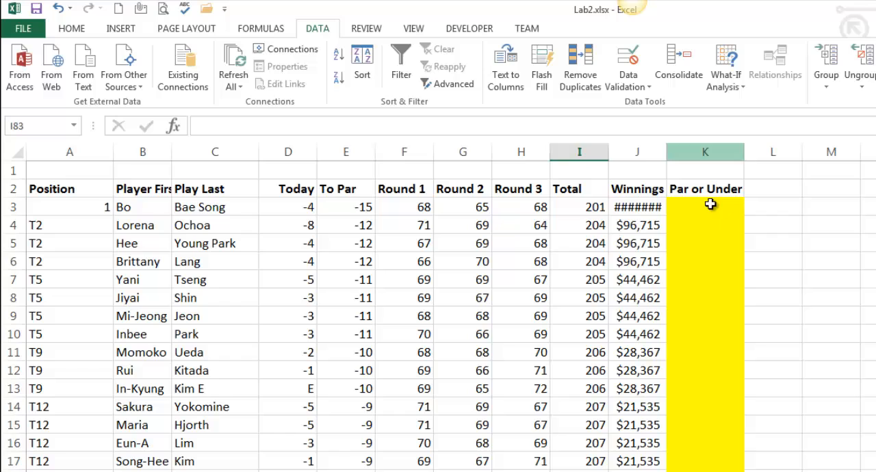
{"action": "double_click", "coordinate": [665, 152]}
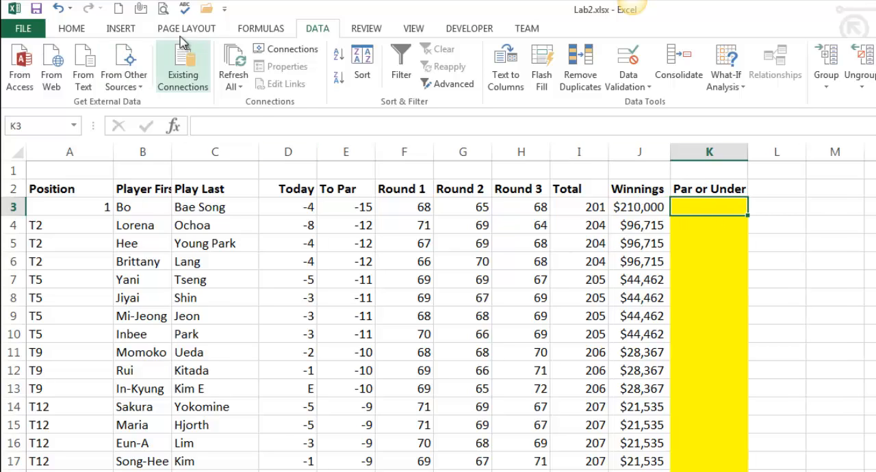
- Enter an IF function in K3 that tests I3<215 and returns "Under" if true and "Over" if false
{"action": "left_click", "coordinate": [266, 34]}
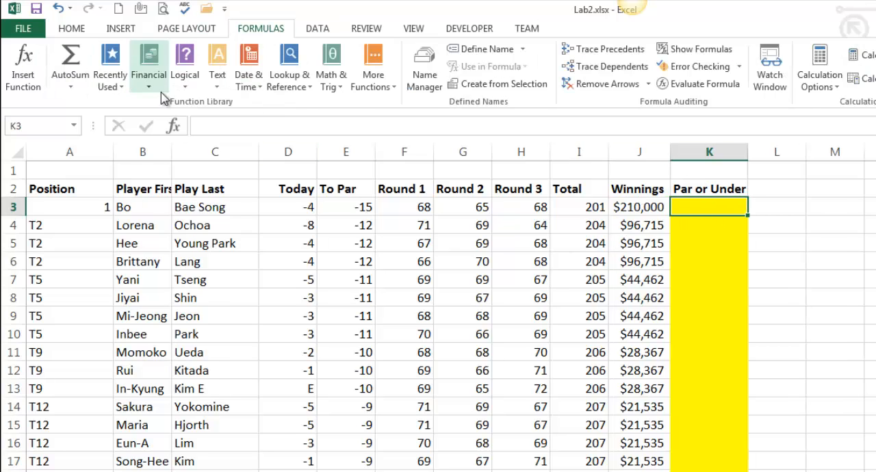
{"action": "left_click", "coordinate": [183, 77]}
{"action": "left_click", "coordinate": [202, 141]}
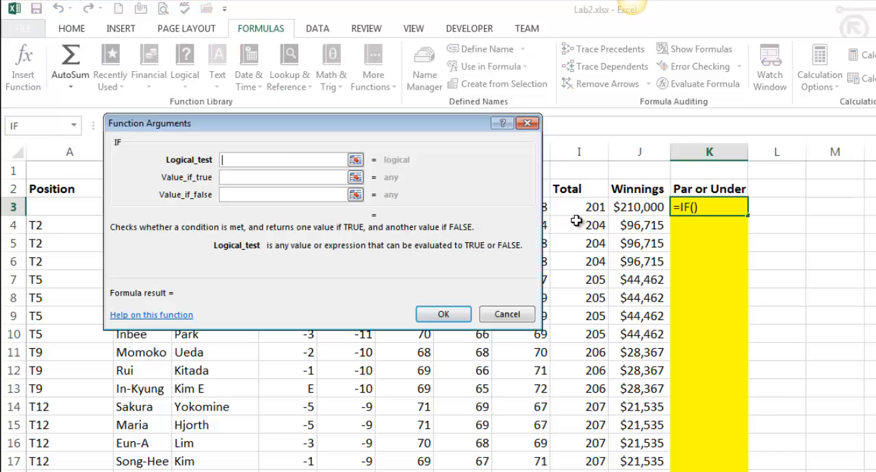
{"action": "left_click_drag", "start_coordinate": [388, 127], "coordinate": [542, 261]}
{"action": "left_click", "coordinate": [568, 206]}
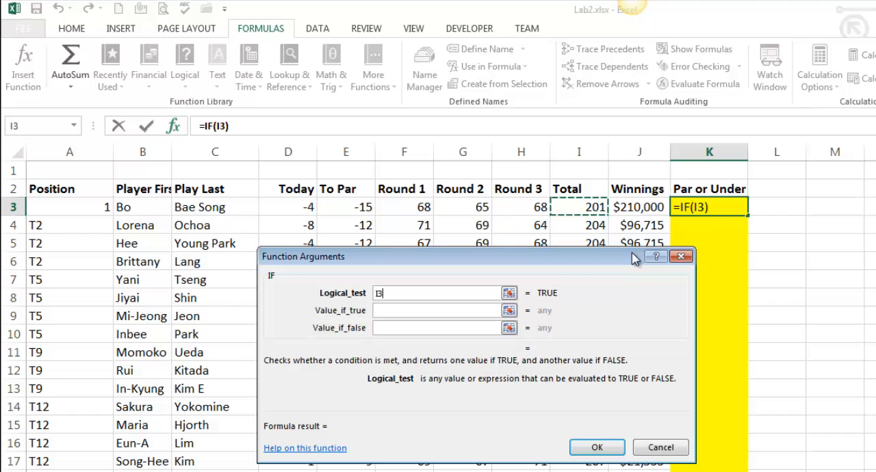
{"action": "type", "text": "<215"}
{"action": "key", "text": "Tab"}
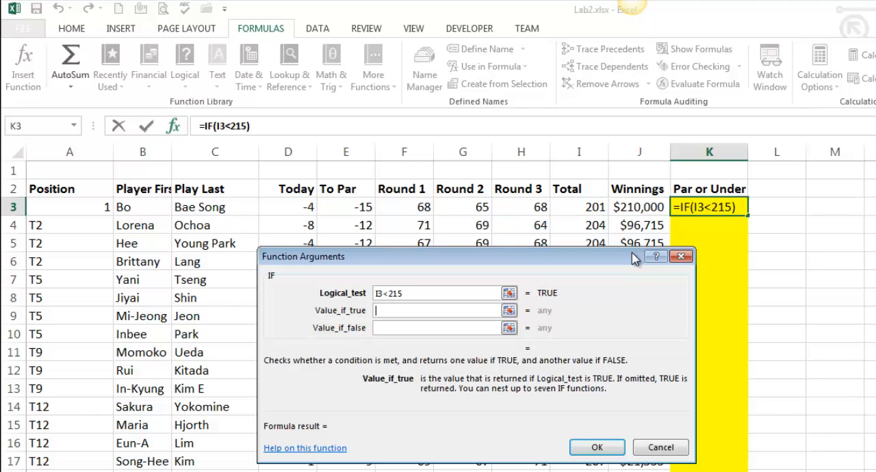
{"action": "type", "text": "Under"}
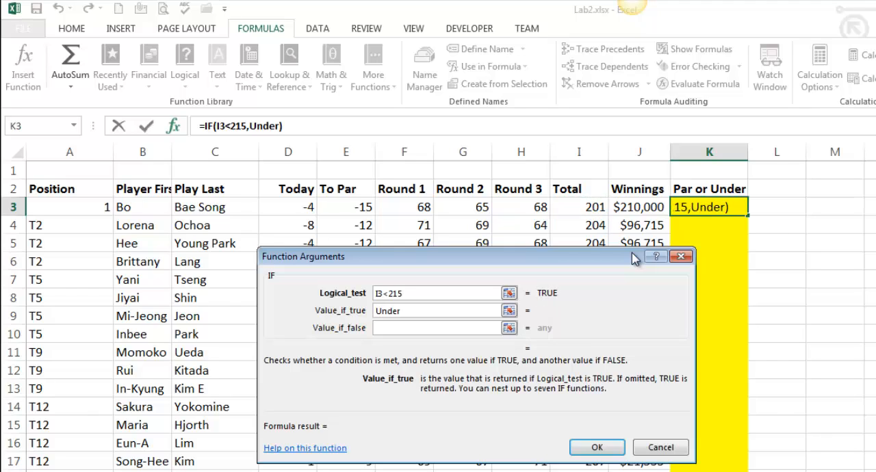
{"action": "key", "text": "Tab"}
{"action": "type", "text": "Over"}
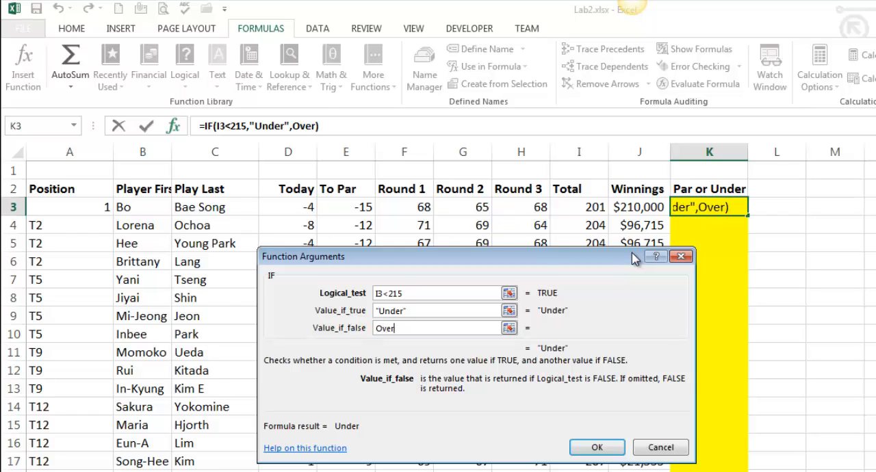
{"action": "left_click", "coordinate": [471, 311]}
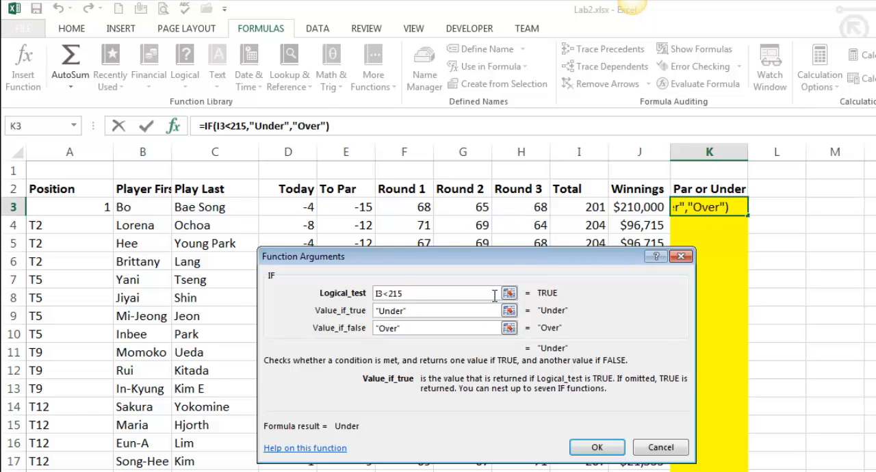
{"action": "left_click", "coordinate": [613, 445]}
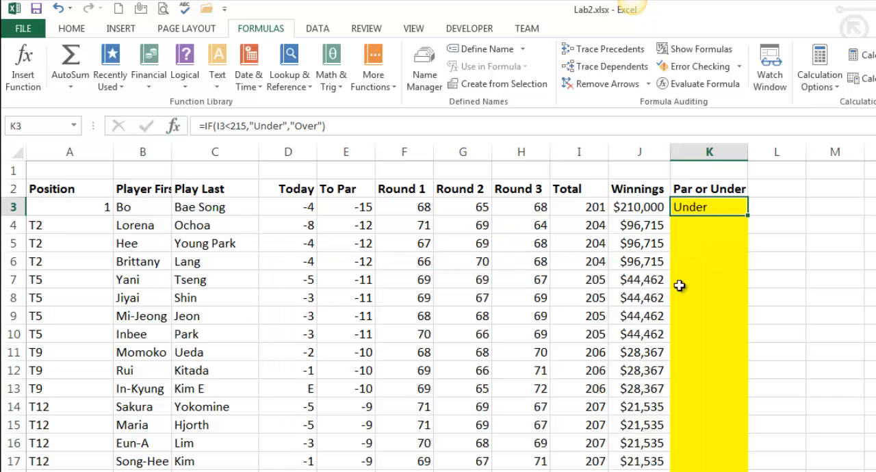
- Fill the IF formula from K3 down the rest of the Par or Under column
{"action": "left_click", "coordinate": [597, 209]}
{"action": "left_click", "coordinate": [713, 214]}
{"action": "double_click", "coordinate": [747, 215]}
{"action": "left_click", "coordinate": [719, 349]}
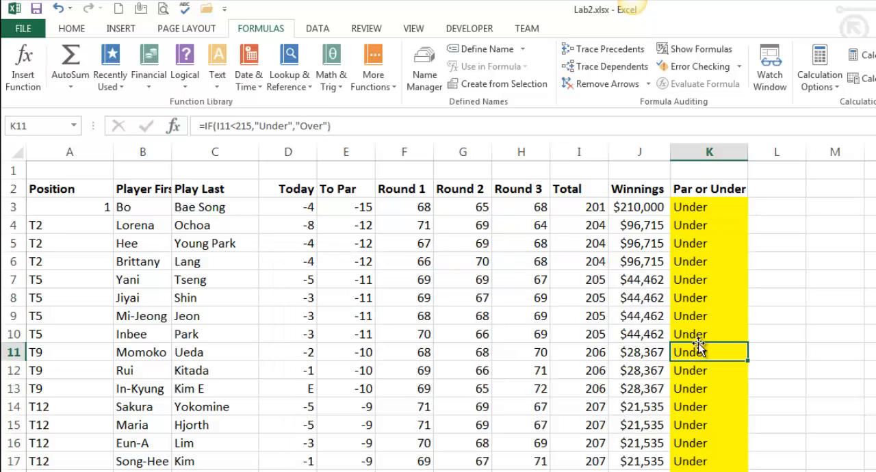
- Compare the Par or Under results in column K with the players' totals in column I down the list
{"action": "left_click_drag", "start_coordinate": [708, 224], "coordinate": [711, 468]}
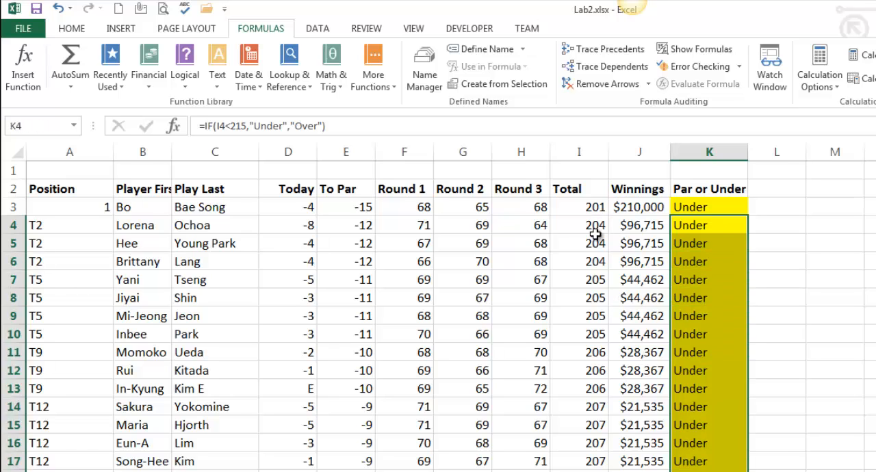
{"action": "left_click_drag", "start_coordinate": [592, 261], "coordinate": [593, 469]}
{"action": "scroll", "coordinate": [713, 468], "scroll_direction": "down", "scroll_amount": 13}
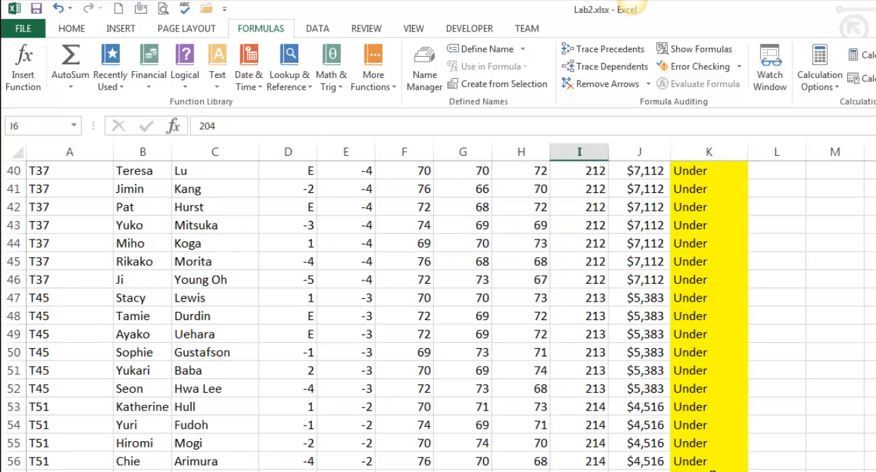
{"action": "left_click_drag", "start_coordinate": [693, 407], "coordinate": [693, 460]}
{"action": "left_click_drag", "start_coordinate": [606, 389], "coordinate": [596, 454]}
{"action": "key", "text": "Down"}
{"action": "left_click_drag", "start_coordinate": [596, 425], "coordinate": [587, 422]}
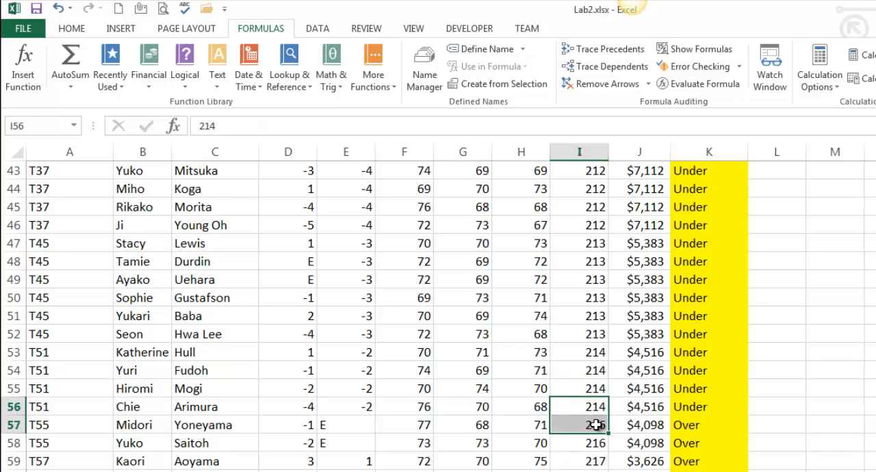
{"action": "scroll", "coordinate": [438, 308], "scroll_direction": "down", "scroll_amount": 4}
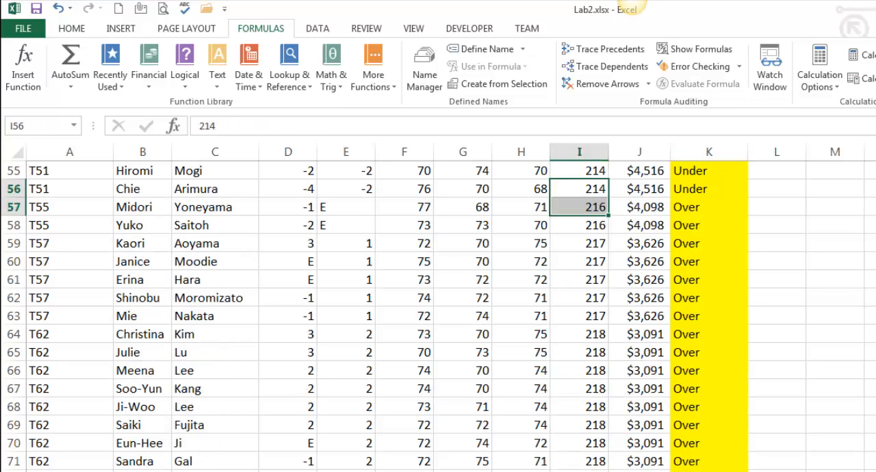
- Go to the LPGA 2 worksheet and read the instruction for the Round 3 "Winner" / "Not Winner" function
{"action": "scroll", "coordinate": [438, 308], "scroll_direction": "up", "scroll_amount": 18}
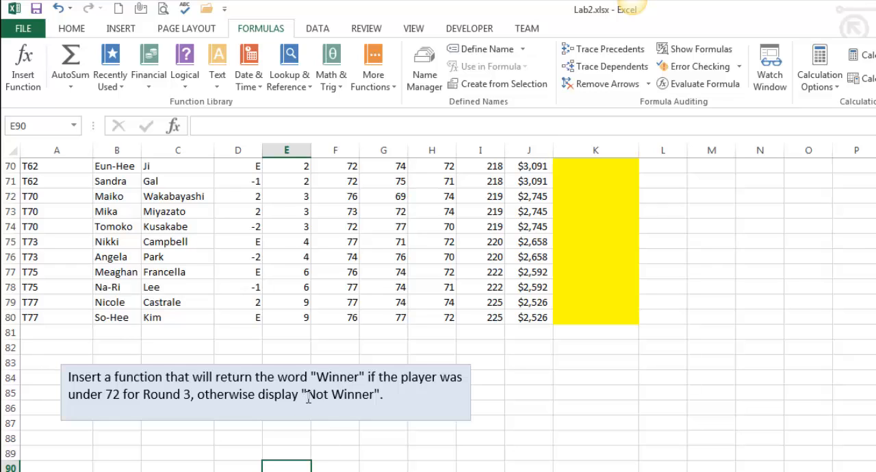
{"action": "left_click_drag", "start_coordinate": [308, 398], "coordinate": [367, 396]}
{"action": "left_click", "coordinate": [335, 471]}
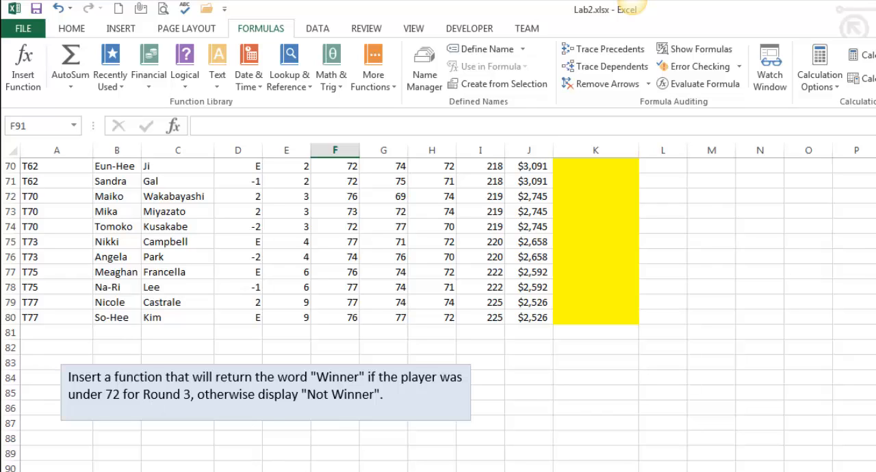
{"action": "scroll", "coordinate": [637, 411], "scroll_direction": "up", "scroll_amount": 20}
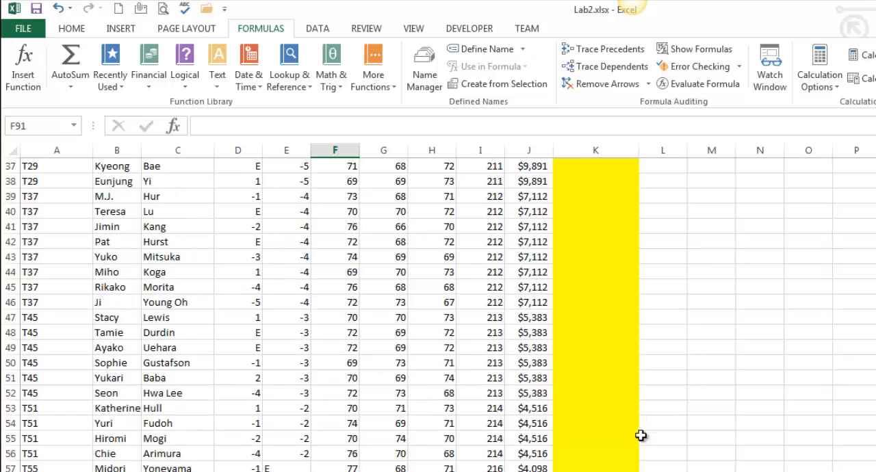
{"action": "scroll", "coordinate": [616, 355], "scroll_direction": "up", "scroll_amount": 1}
- Enter an IF function in K3 that tests H3<72 and returns "Winner" if true and "Not Winner" if false
{"action": "left_click", "coordinate": [607, 195]}
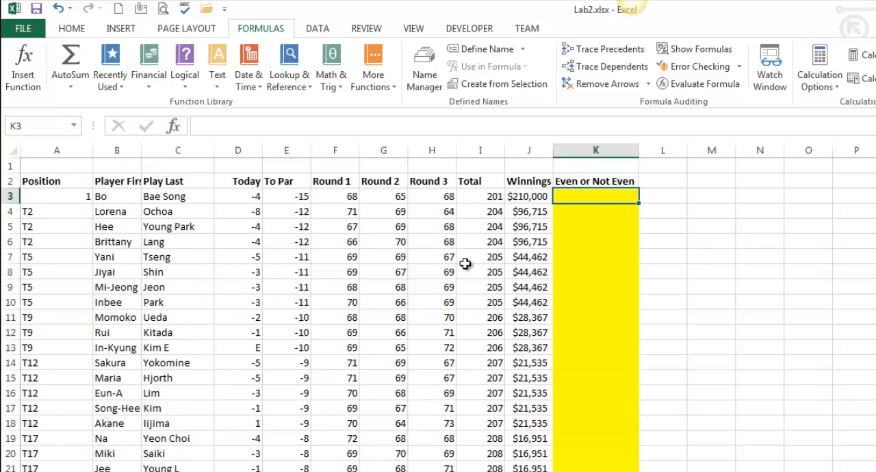
{"action": "left_click", "coordinate": [181, 76]}
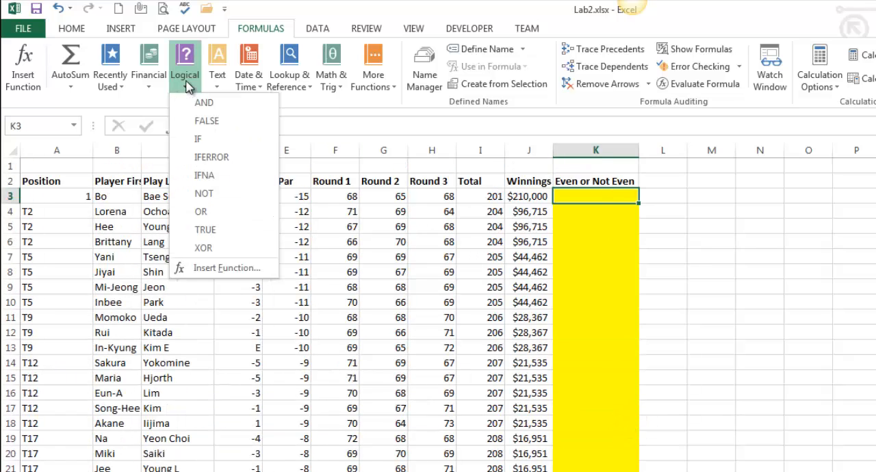
{"action": "left_click", "coordinate": [203, 139]}
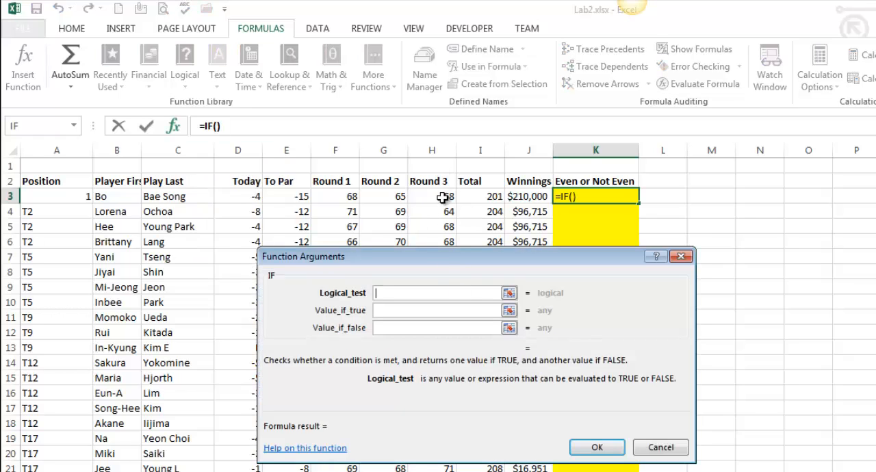
{"action": "left_click", "coordinate": [440, 197]}
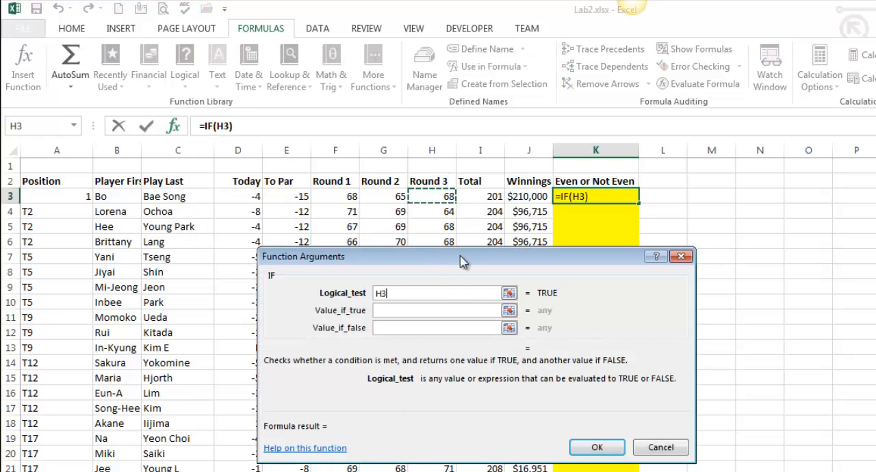
{"action": "type", "text": "<72"}
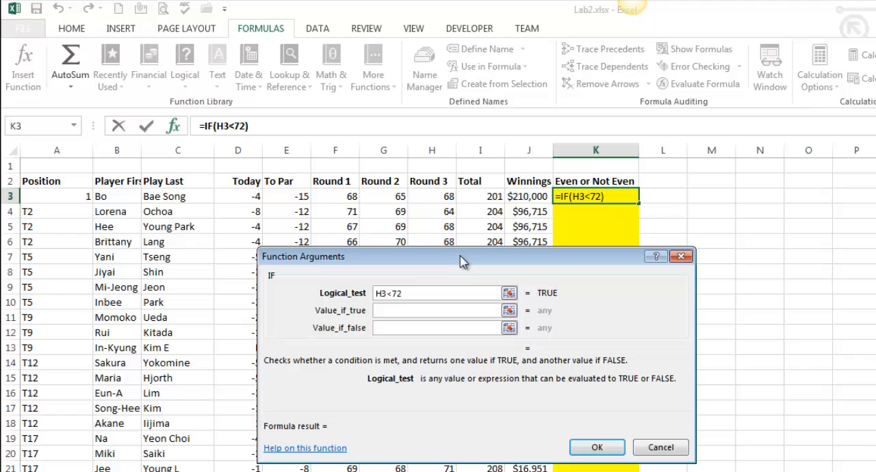
{"action": "key", "text": "Tab"}
{"action": "type", "text": "Winner"}
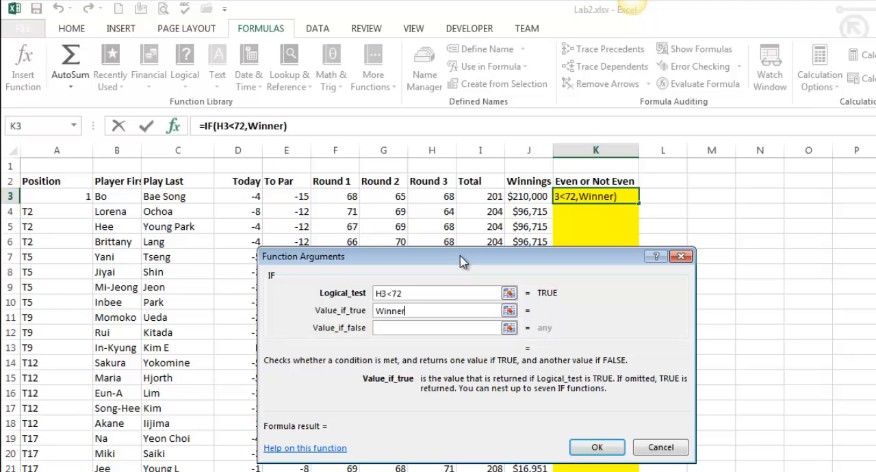
{"action": "key", "text": "Tab"}
{"action": "type", "text": "Not Winn"}
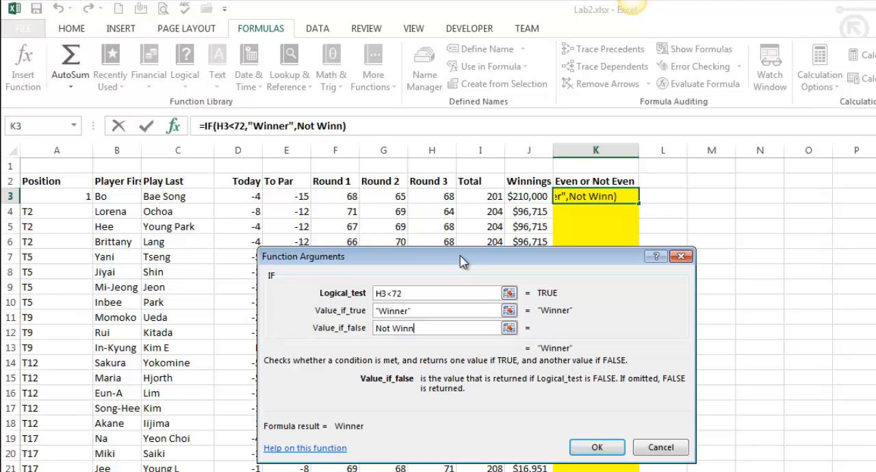
{"action": "type", "text": "er"}
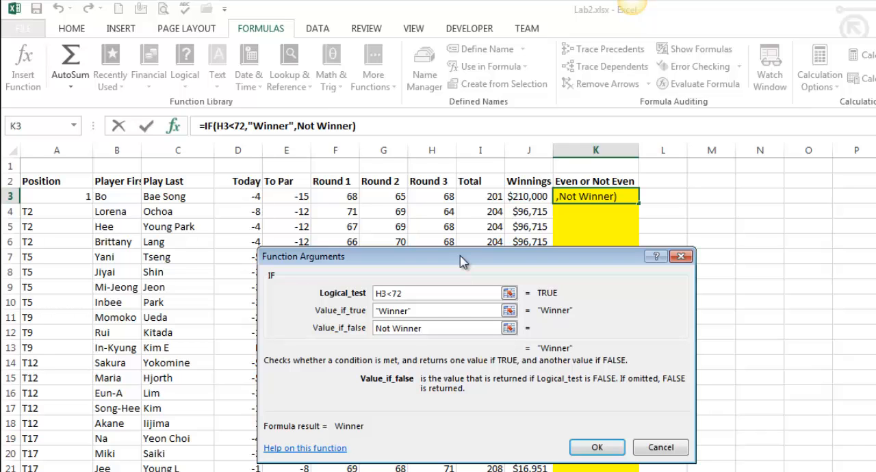
{"action": "left_click", "coordinate": [596, 447]}
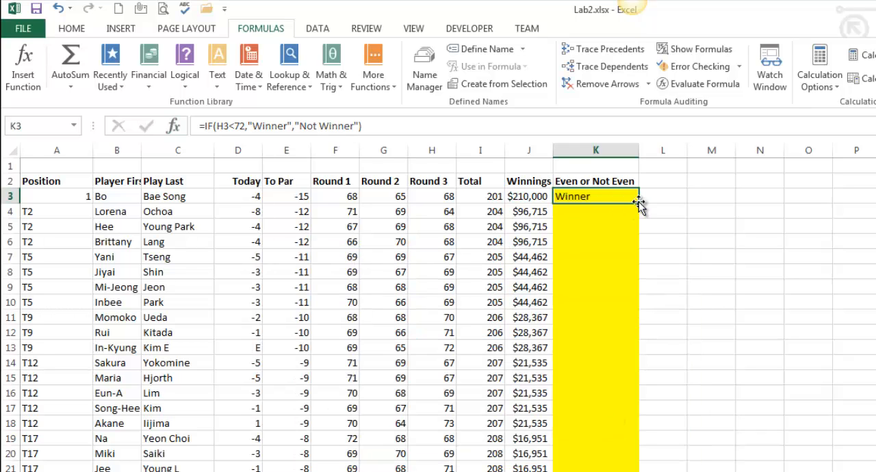
- Fill the IF formula from K3 down the Even or Not Even column and check it against the Round 3 scores
{"action": "double_click", "coordinate": [637, 201]}
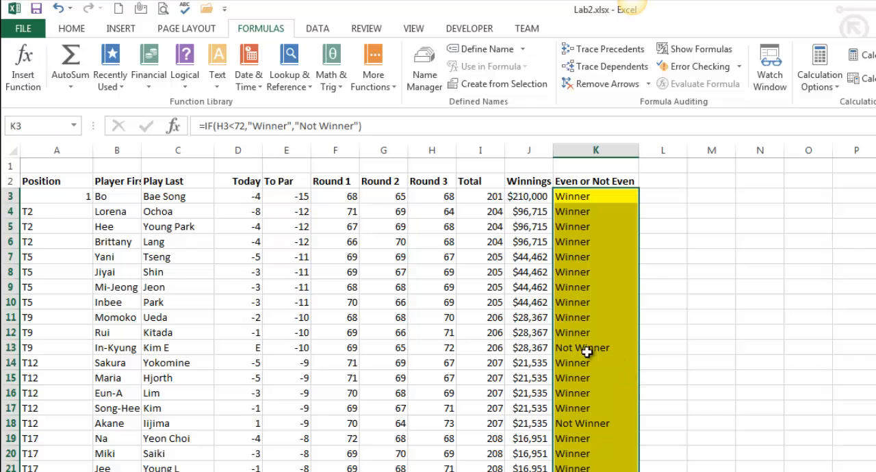
{"action": "left_click_drag", "start_coordinate": [445, 198], "coordinate": [445, 336]}
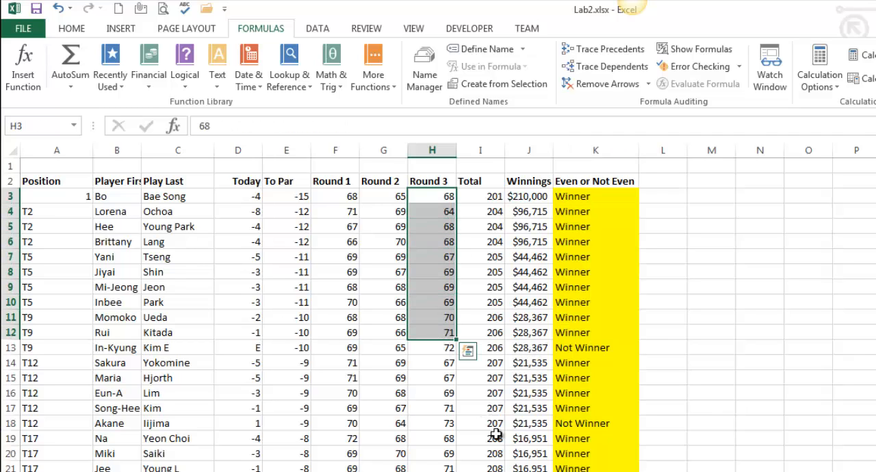
{"action": "left_click", "coordinate": [590, 419]}
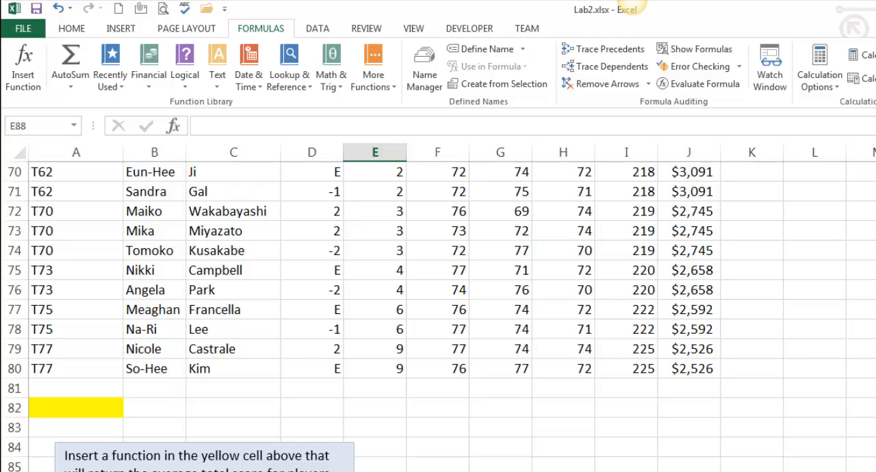
- Go to the LPGA 3 worksheet and start an AVERAGEIFS function in the yellow cell A82
{"action": "double_click", "coordinate": [259, 471]}
{"action": "left_click", "coordinate": [500, 471]}
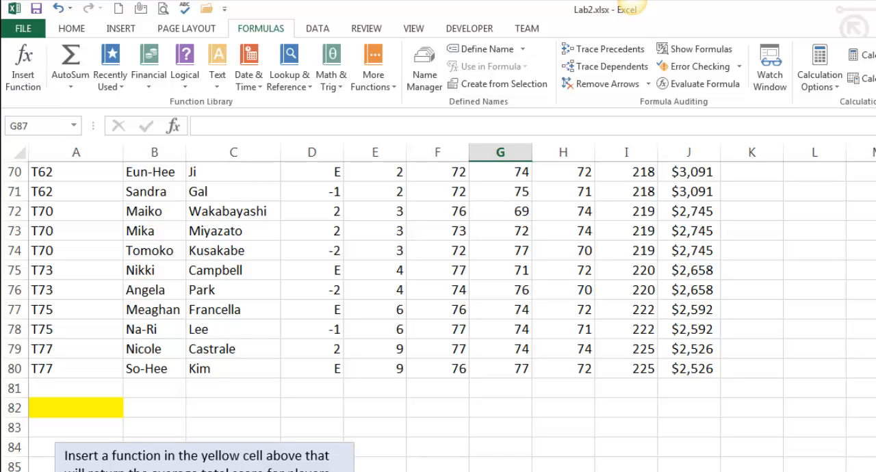
{"action": "left_click", "coordinate": [89, 411]}
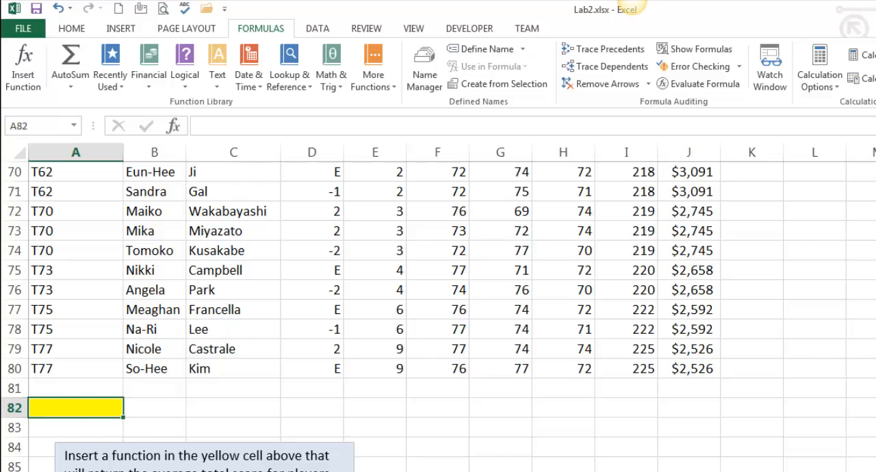
{"action": "left_click", "coordinate": [356, 94]}
{"action": "mouse_move", "coordinate": [394, 111]}
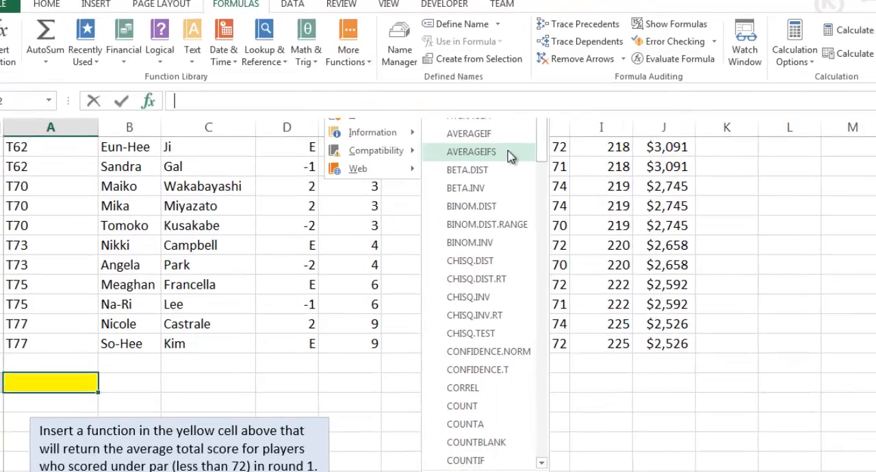
{"action": "left_click", "coordinate": [533, 179]}
{"action": "left_click_drag", "start_coordinate": [729, 222], "coordinate": [498, 318]}
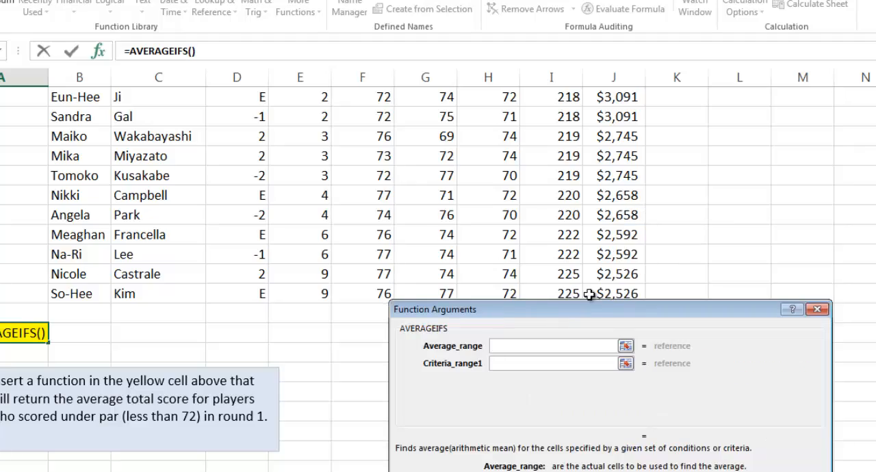
- Set the AVERAGEIFS average range to the players' Total scores, I3:I80
{"action": "scroll", "coordinate": [550, 276], "scroll_direction": "up", "scroll_amount": 20}
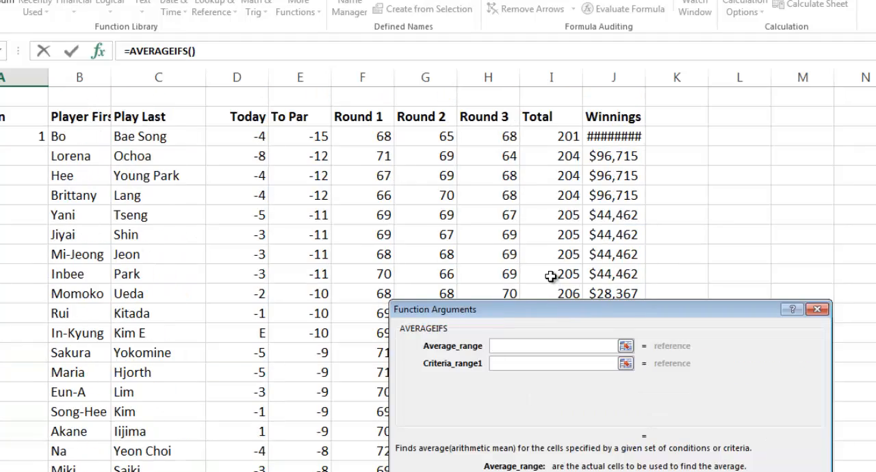
{"action": "left_click", "coordinate": [565, 136]}
{"action": "key", "text": "ctrl+shift+Down"}
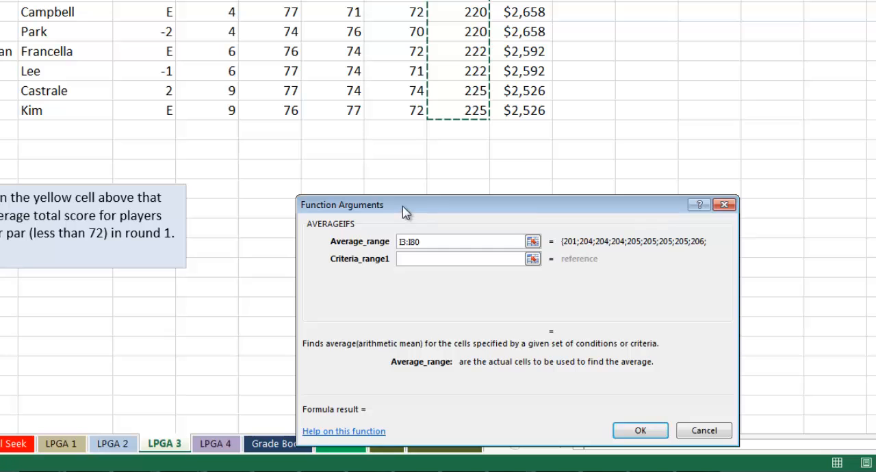
{"action": "left_click_drag", "start_coordinate": [454, 266], "coordinate": [419, 232]}
{"action": "left_click_drag", "start_coordinate": [369, 176], "coordinate": [369, 177]}
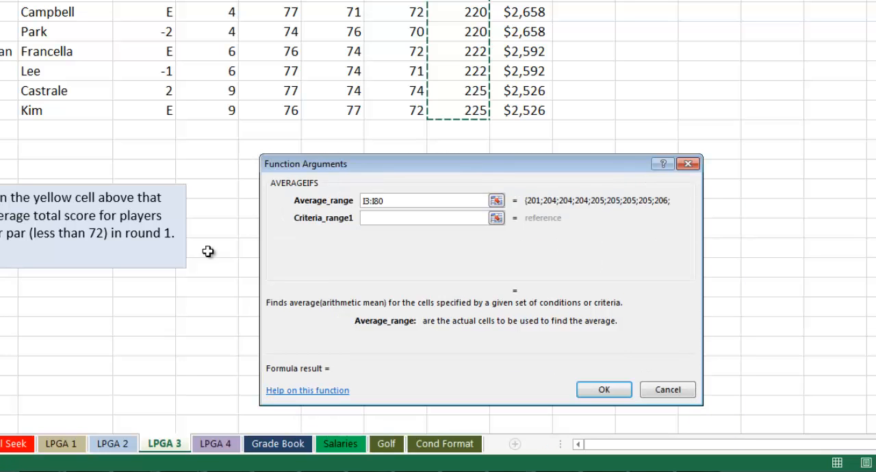
{"action": "scroll", "coordinate": [340, 250], "scroll_direction": "up", "scroll_amount": 6}
{"action": "scroll", "coordinate": [339, 245], "scroll_direction": "up", "scroll_amount": 5}
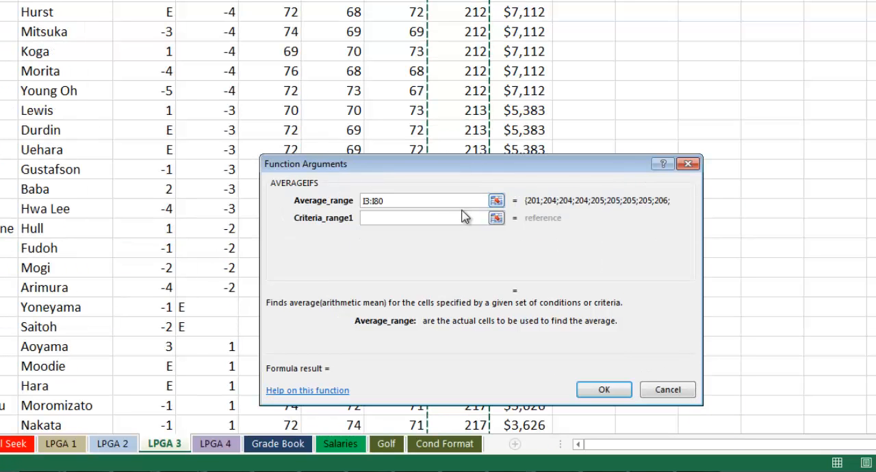
- Set the first criteria range to the Round 1 scores F3:F80 with the criterion <72 and complete the AVERAGEIFS function
{"action": "left_click", "coordinate": [447, 219]}
{"action": "scroll", "coordinate": [371, 189], "scroll_direction": "up", "scroll_amount": 12}
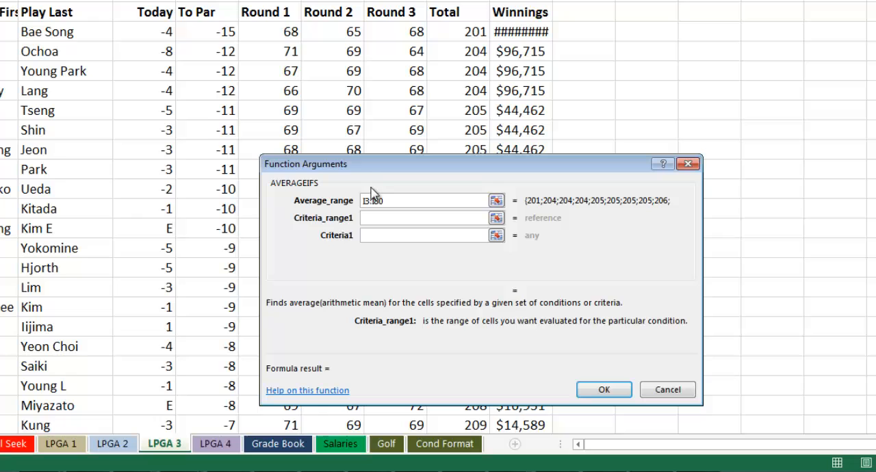
{"action": "left_click", "coordinate": [271, 36]}
{"action": "key", "text": "ctrl+shift+Down"}
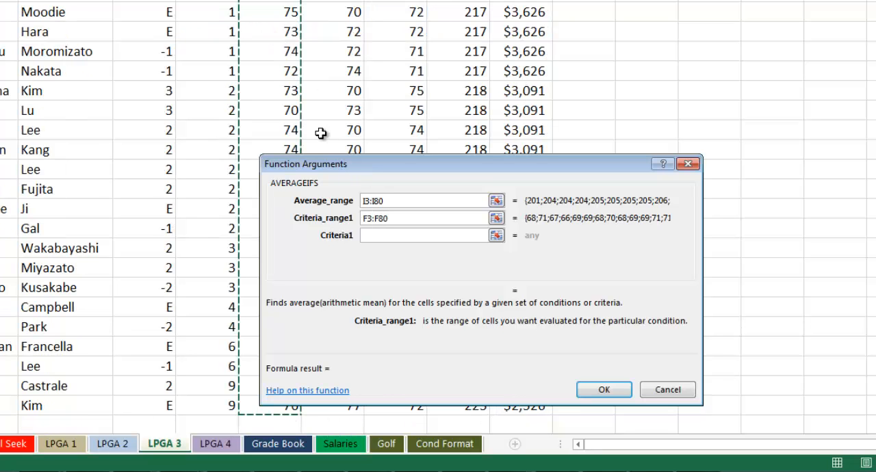
{"action": "key", "text": "Tab"}
{"action": "scroll", "coordinate": [346, 288], "scroll_direction": "down", "scroll_amount": 5}
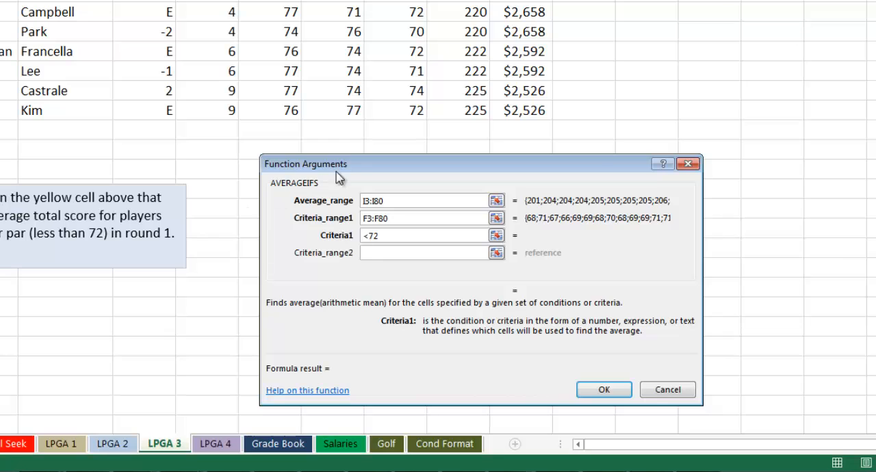
{"action": "left_click_drag", "start_coordinate": [347, 164], "coordinate": [248, 144]}
{"action": "left_click", "coordinate": [504, 368]}
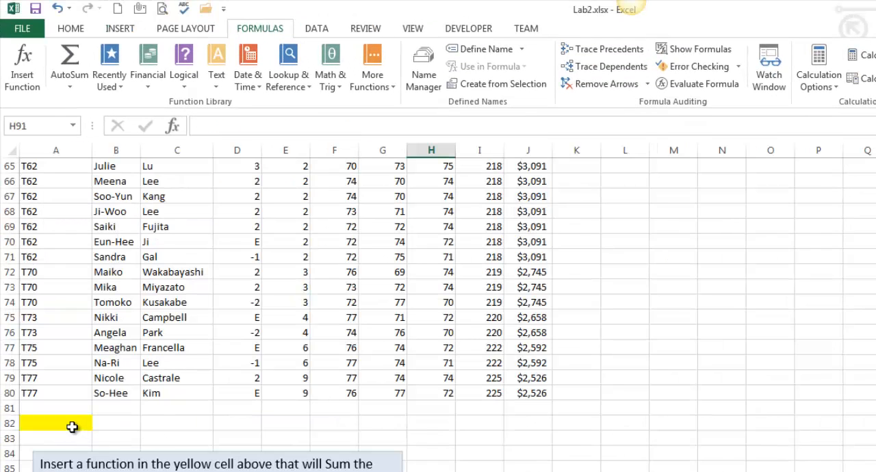
- Go to the LPGA 4 worksheet and start a SUMIFS function in the yellow cell A82
{"action": "left_click", "coordinate": [77, 428]}
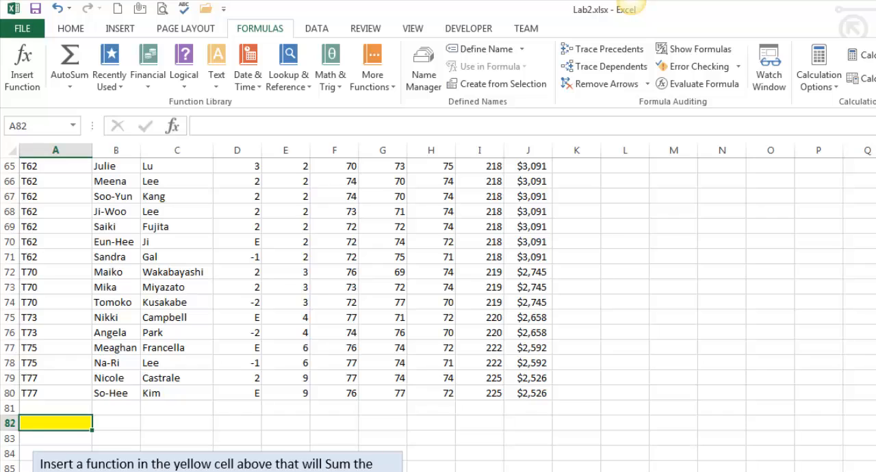
{"action": "left_click_drag", "start_coordinate": [329, 465], "coordinate": [349, 465]}
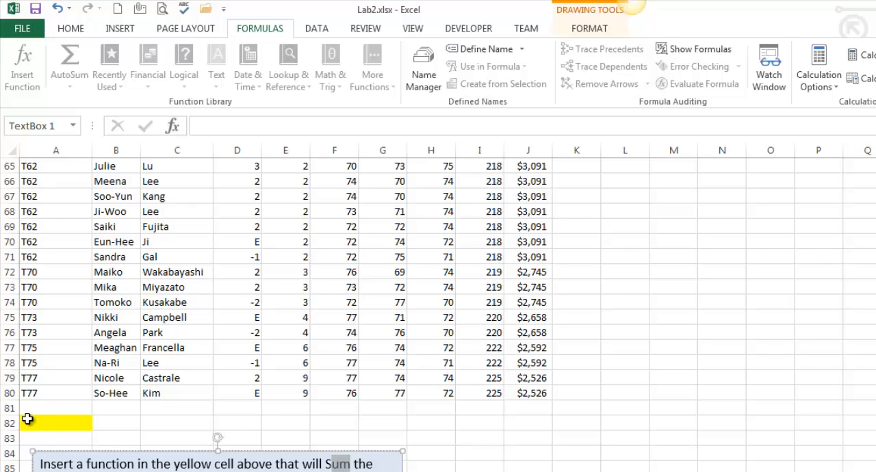
{"action": "left_click", "coordinate": [51, 425]}
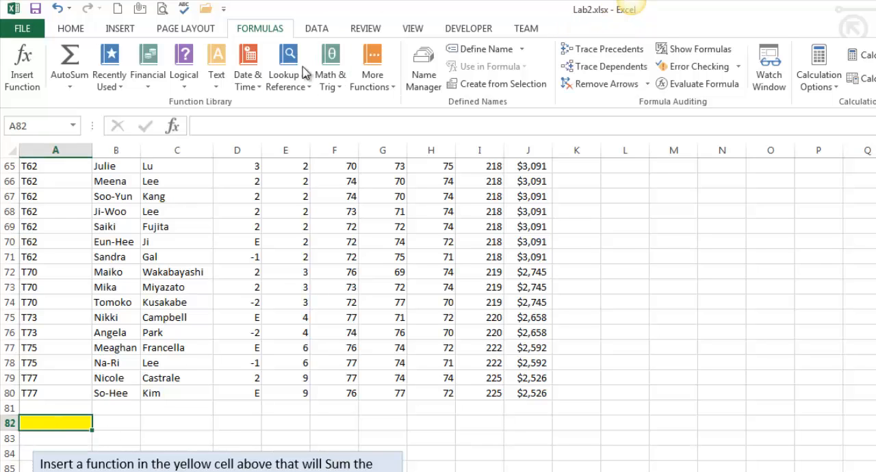
{"action": "left_click", "coordinate": [340, 86]}
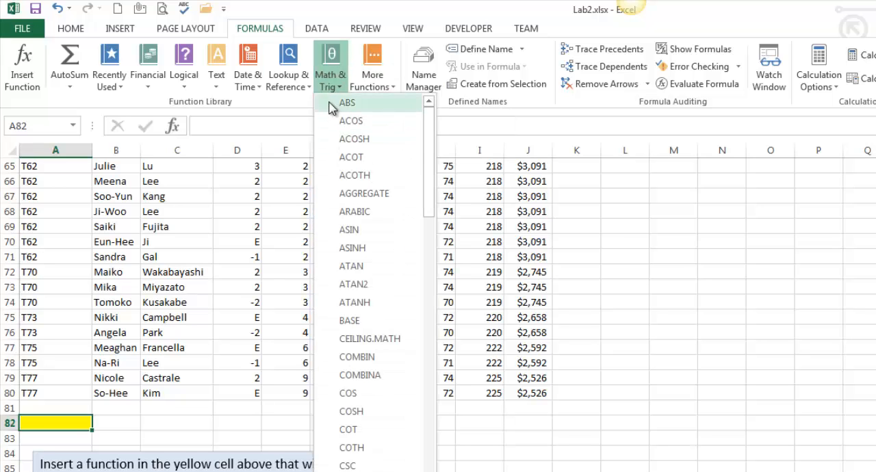
{"action": "left_click_drag", "start_coordinate": [428, 165], "coordinate": [436, 334]}
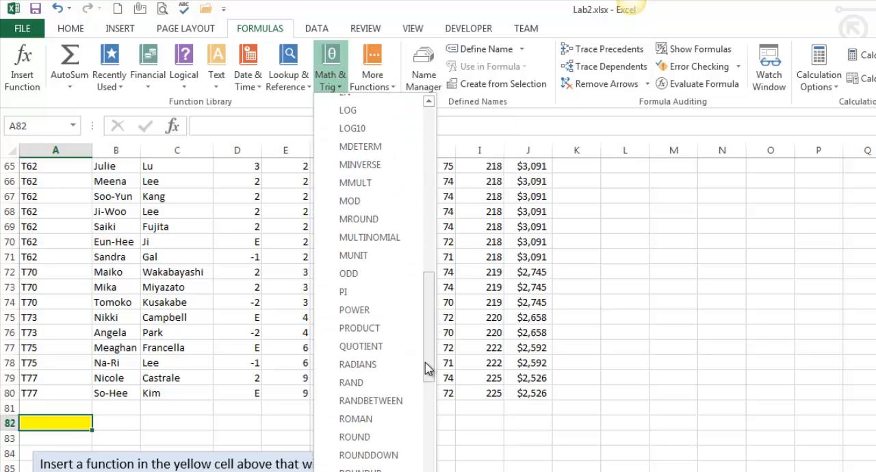
{"action": "left_click", "coordinate": [435, 392]}
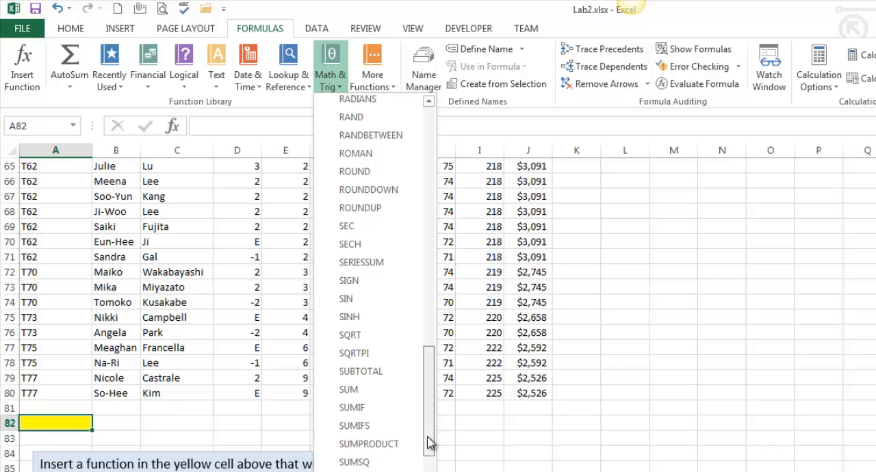
{"action": "left_click", "coordinate": [356, 425]}
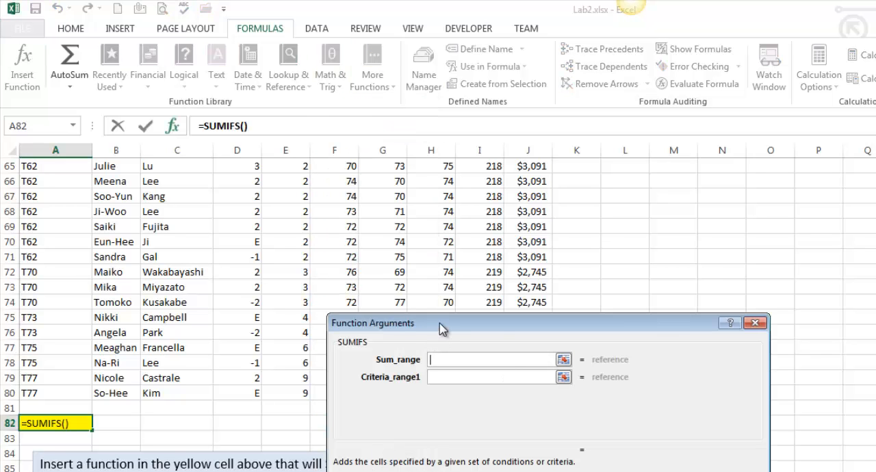
{"action": "left_click_drag", "start_coordinate": [440, 329], "coordinate": [525, 414]}
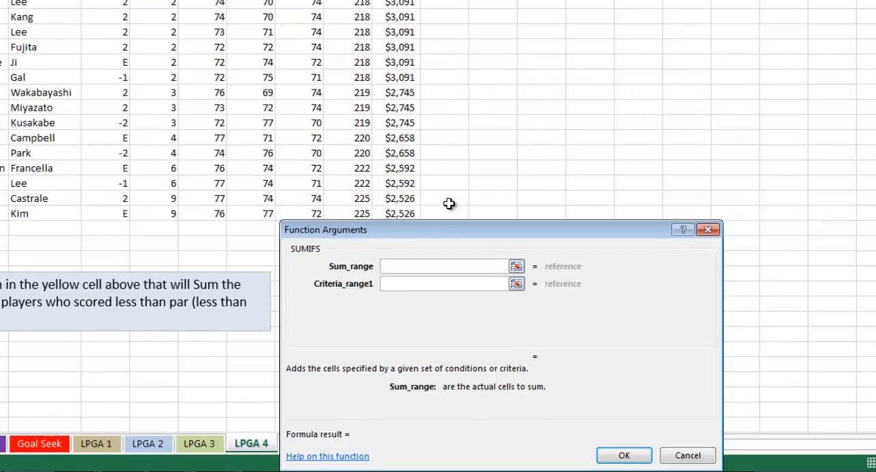
- Set the SUMIFS sum range to the players' Winnings, J3:J80
{"action": "scroll", "coordinate": [522, 301], "scroll_direction": "up", "scroll_amount": 15}
{"action": "scroll", "coordinate": [413, 71], "scroll_direction": "up", "scroll_amount": 4}
{"action": "left_click", "coordinate": [397, 19]}
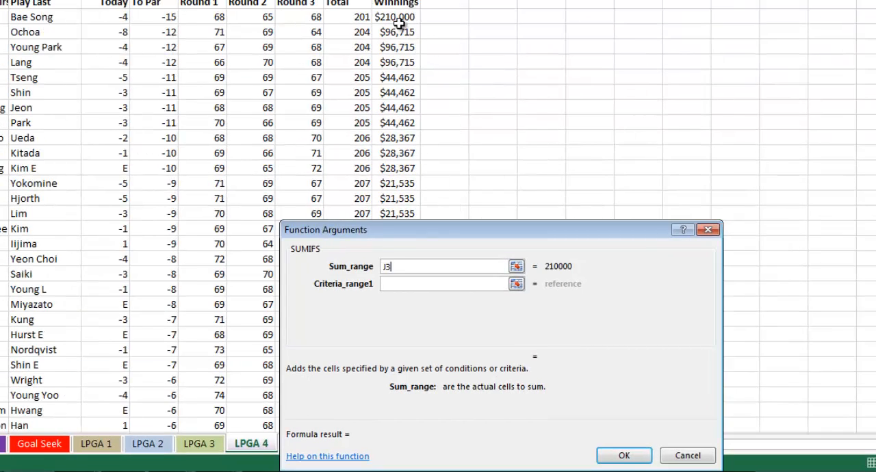
{"action": "key", "text": "ctrl+shift+Down"}
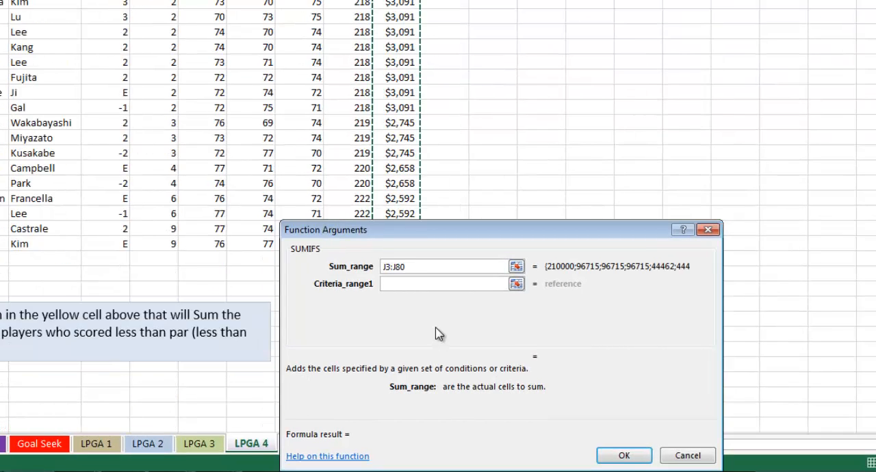
- Set the first criteria range to the Round 3 scores H3:H80 with the criterion <72 and complete the SUMIFS function
{"action": "left_click", "coordinate": [403, 283]}
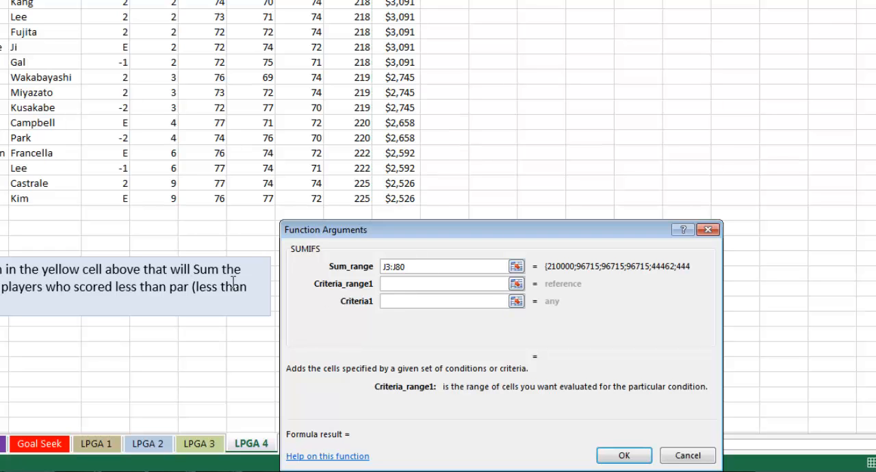
{"action": "scroll", "coordinate": [239, 308], "scroll_direction": "up", "scroll_amount": 20}
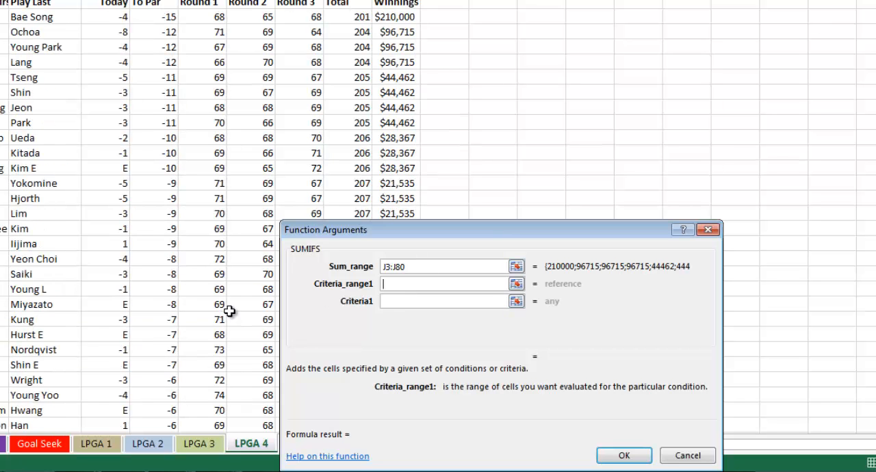
{"action": "left_click", "coordinate": [309, 18]}
{"action": "key", "text": "ctrl+shift+Down"}
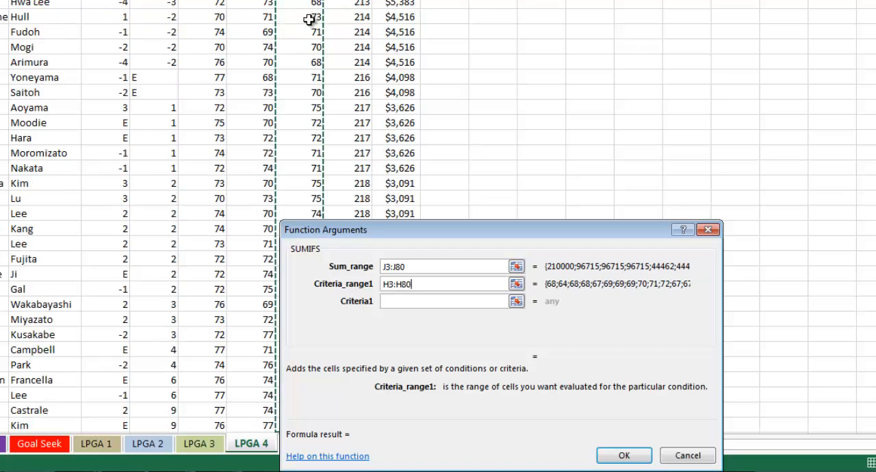
{"action": "key", "text": "Tab"}
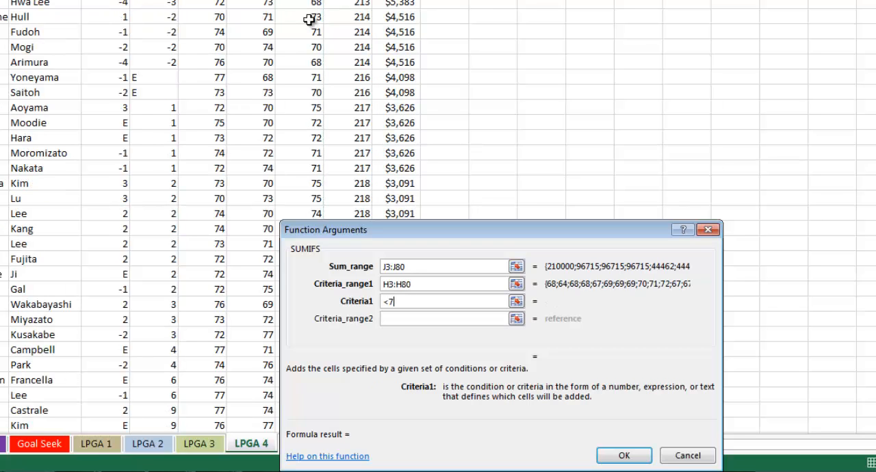
{"action": "scroll", "coordinate": [128, 242], "scroll_direction": "down", "scroll_amount": 4}
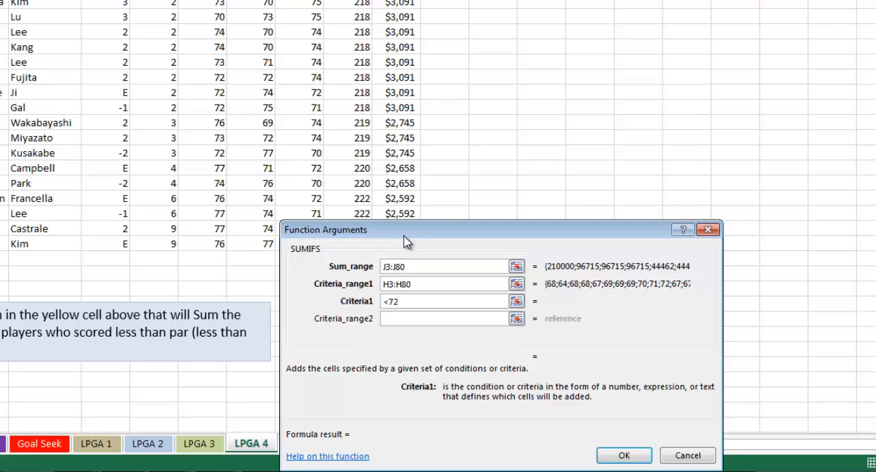
{"action": "left_click", "coordinate": [619, 455]}
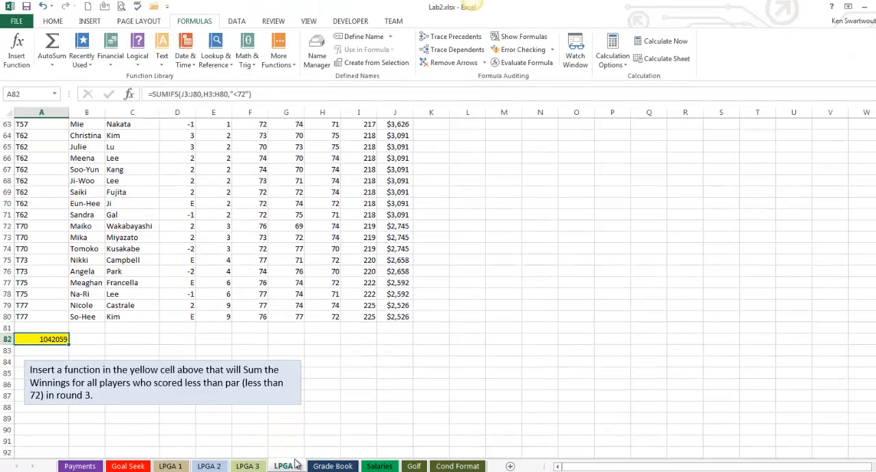
- Go to the Grade Book worksheet and review the first instruction, the first quiz score and the grading scale table
{"action": "left_click", "coordinate": [332, 466]}
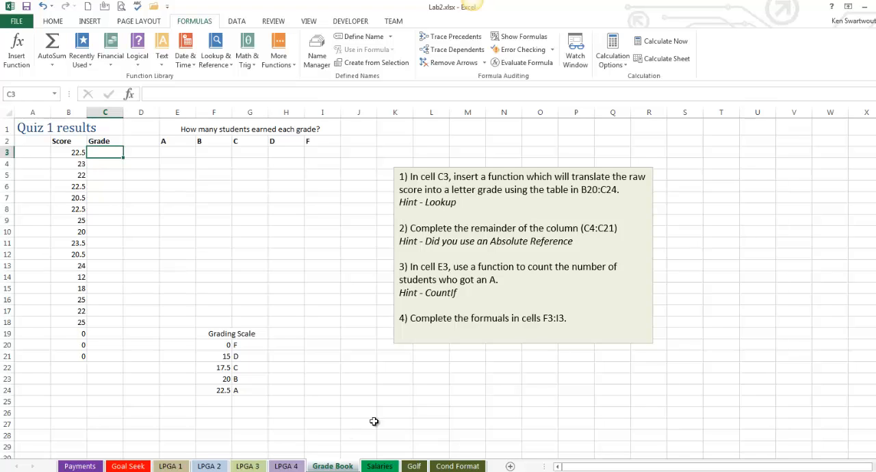
{"action": "left_click_drag", "start_coordinate": [477, 206], "coordinate": [406, 174]}
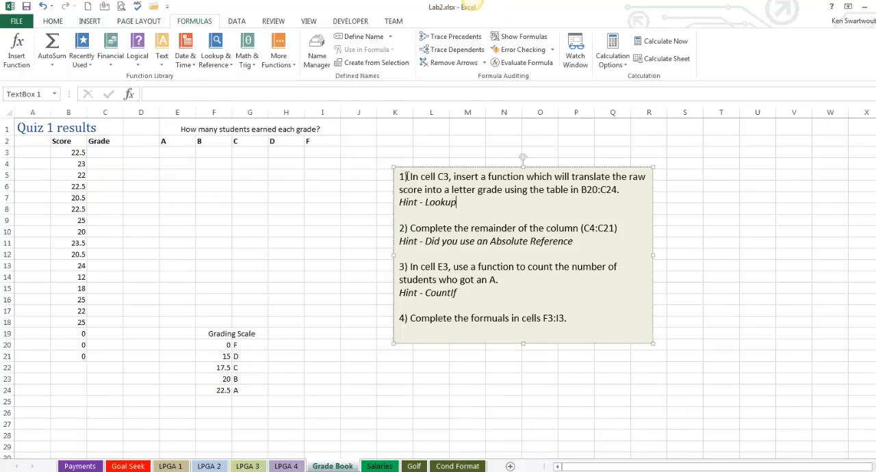
{"action": "left_click", "coordinate": [230, 211]}
{"action": "left_click", "coordinate": [111, 155]}
{"action": "left_click", "coordinate": [81, 155]}
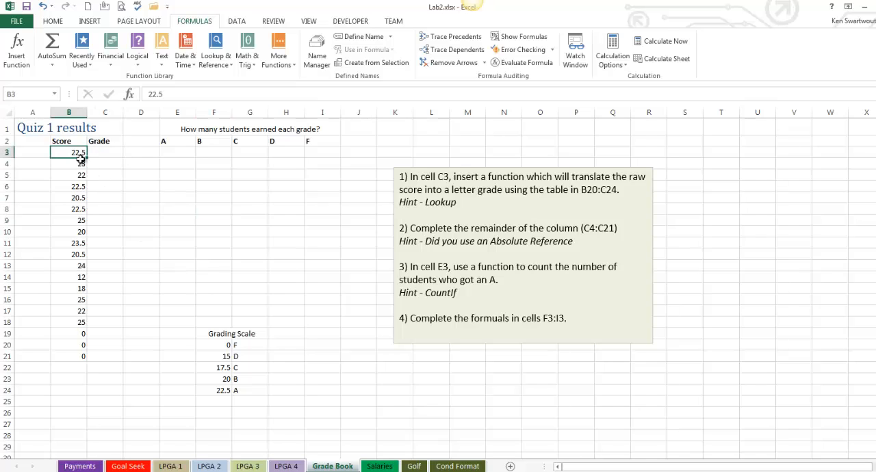
{"action": "left_click", "coordinate": [221, 346]}
- Start a VLOOKUP function in cell C3 with the score in B3 as the lookup value
{"action": "left_click", "coordinate": [116, 154]}
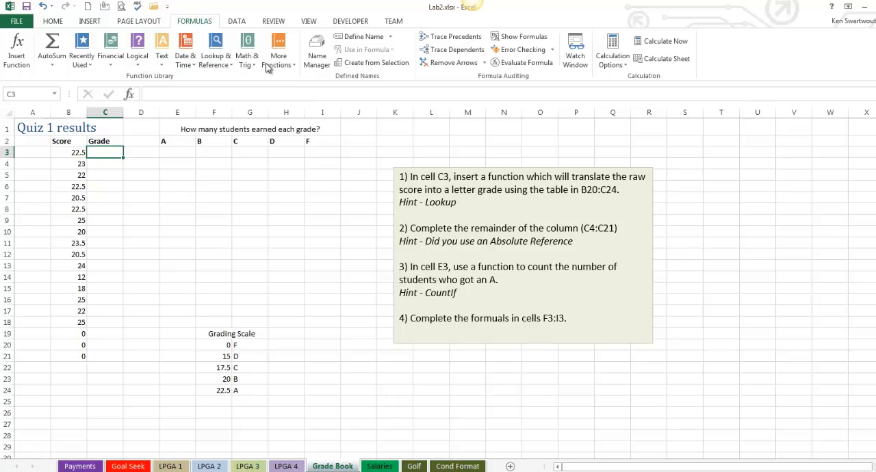
{"action": "left_click", "coordinate": [216, 66]}
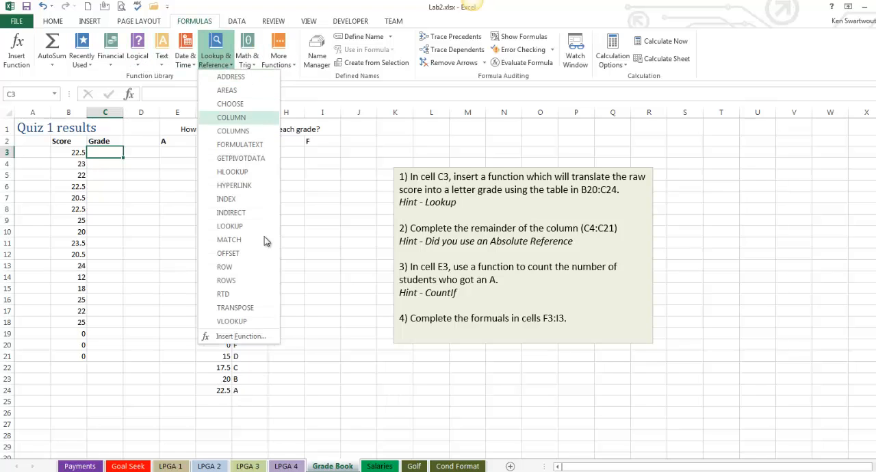
{"action": "left_click", "coordinate": [242, 322]}
{"action": "left_click", "coordinate": [77, 153]}
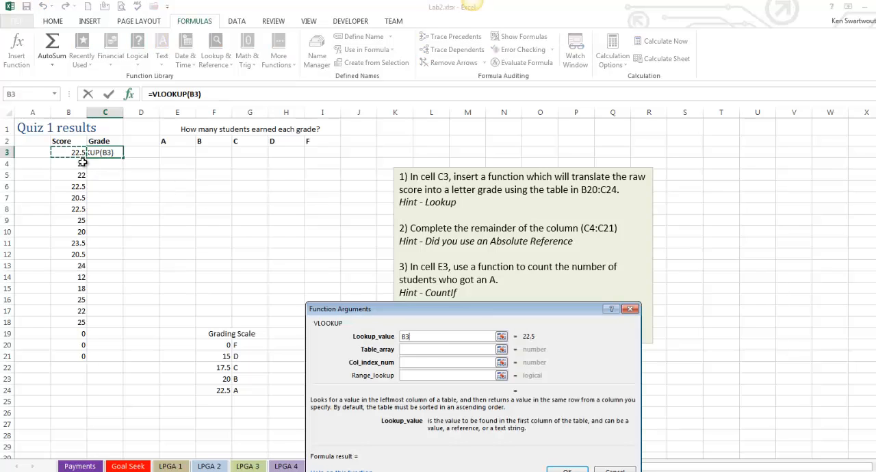
- Set the VLOOKUP table array to the grading scale $F$20:$G$24 and the column index to 2, and complete the function
{"action": "left_click", "coordinate": [406, 349]}
{"action": "left_click_drag", "start_coordinate": [237, 348], "coordinate": [247, 388]}
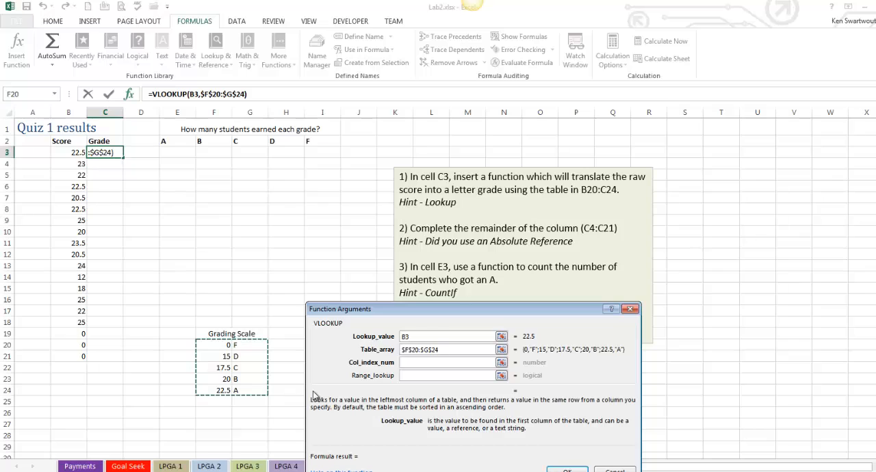
{"action": "key", "text": "Tab"}
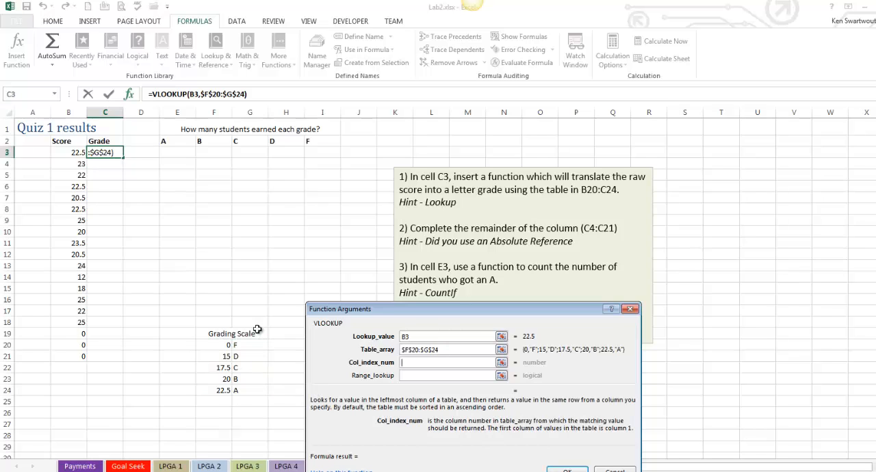
{"action": "type", "text": "2"}
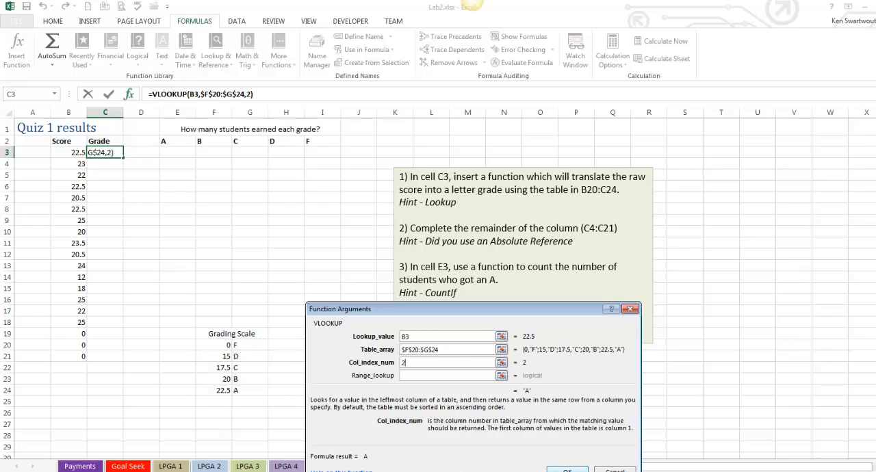
{"action": "left_click", "coordinate": [408, 375]}
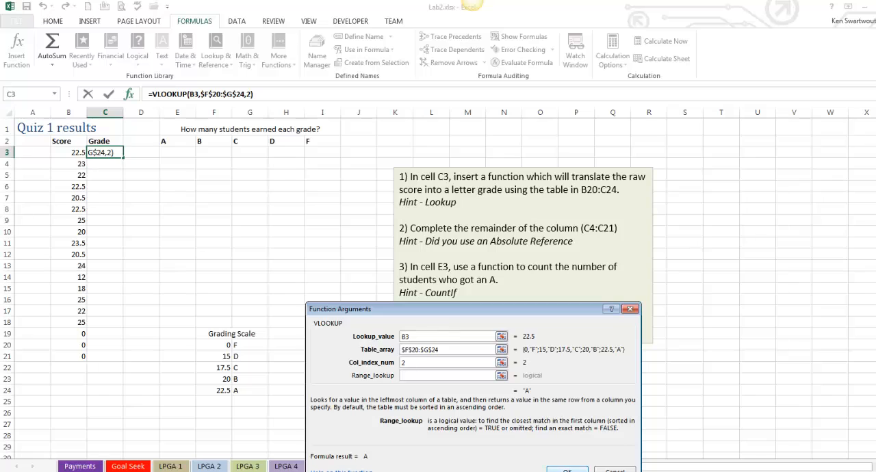
{"action": "key", "text": "Return"}
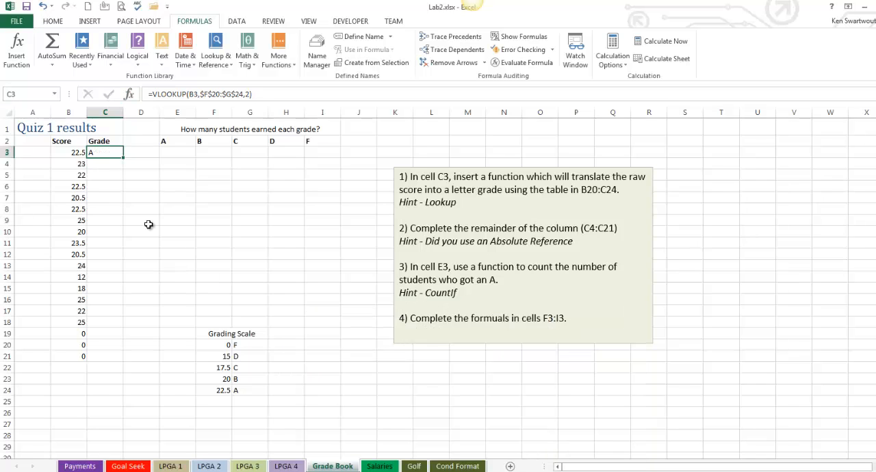
- Fill the VLOOKUP formula down the Grade column to C21 and check its absolute table reference in C3
{"action": "double_click", "coordinate": [123, 158]}
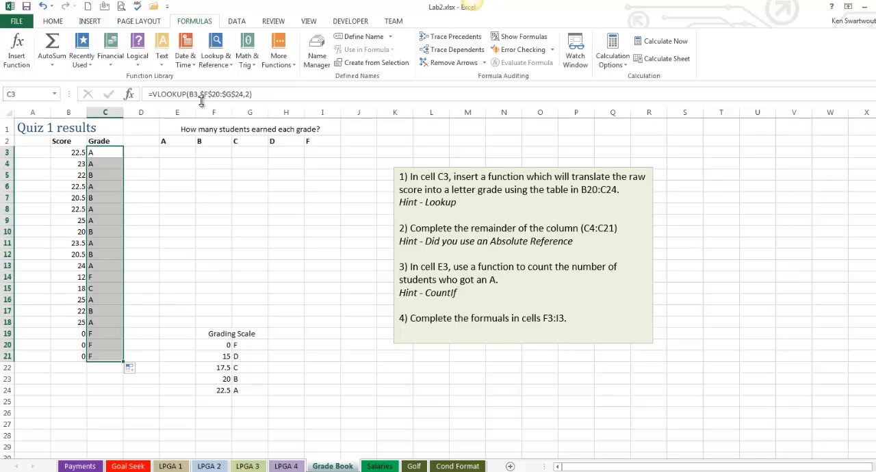
{"action": "left_click_drag", "start_coordinate": [203, 94], "coordinate": [238, 96]}
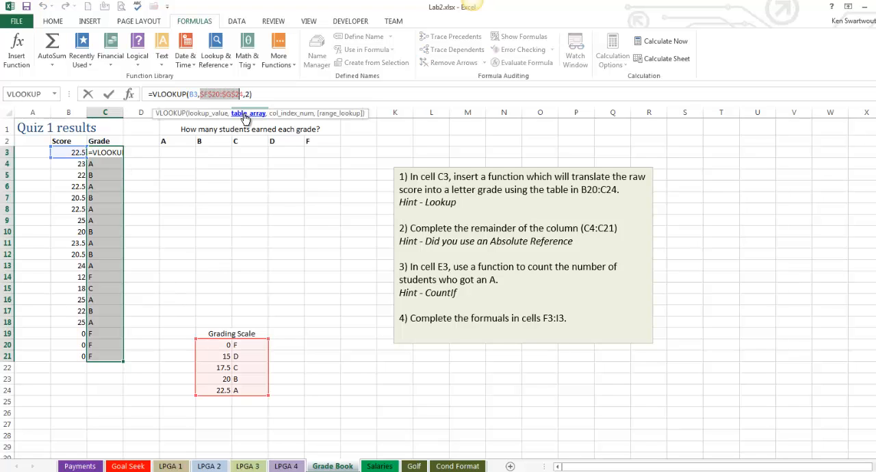
{"action": "key", "text": "Escape"}
- Start a COUNTIFS function in cell E3 with the grades $C$3:$C$21 as an absolute first criteria range
{"action": "left_click", "coordinate": [181, 150]}
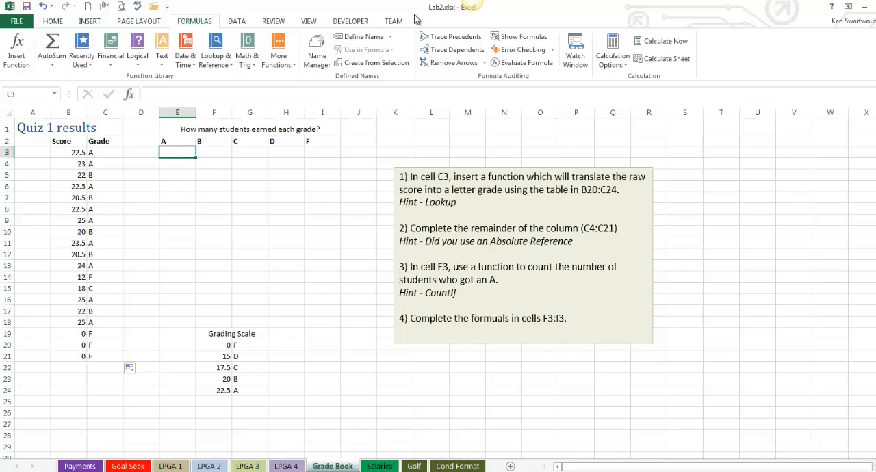
{"action": "left_click", "coordinate": [280, 60]}
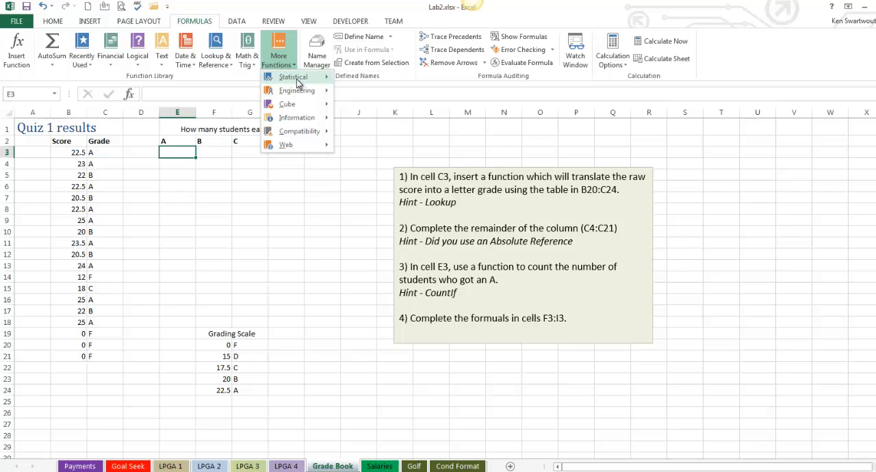
{"action": "mouse_move", "coordinate": [298, 83]}
{"action": "scroll", "coordinate": [400, 335], "scroll_direction": "down", "scroll_amount": 1}
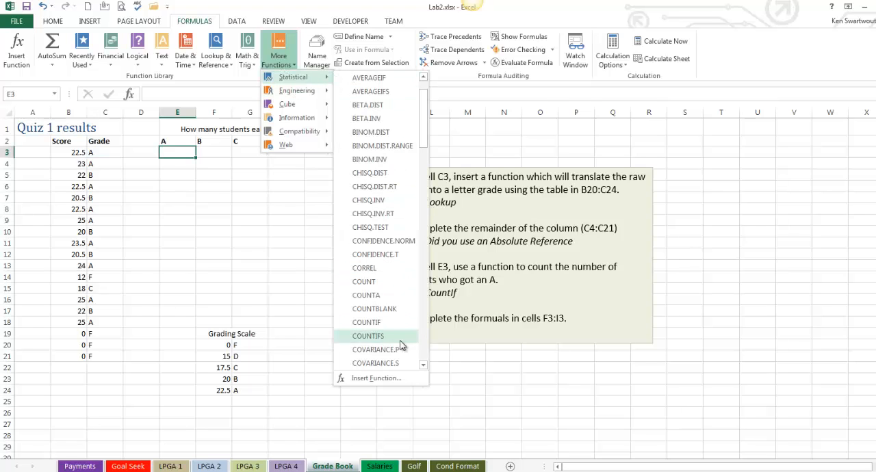
{"action": "left_click", "coordinate": [380, 338]}
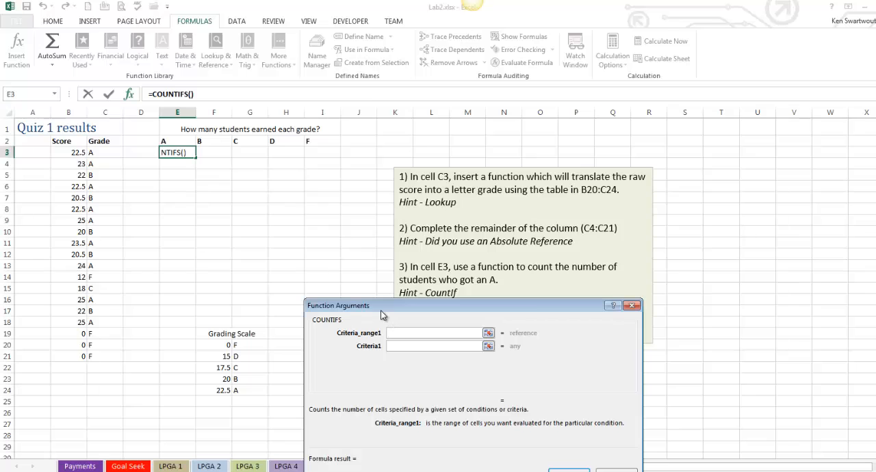
{"action": "left_click_drag", "start_coordinate": [381, 309], "coordinate": [235, 197]}
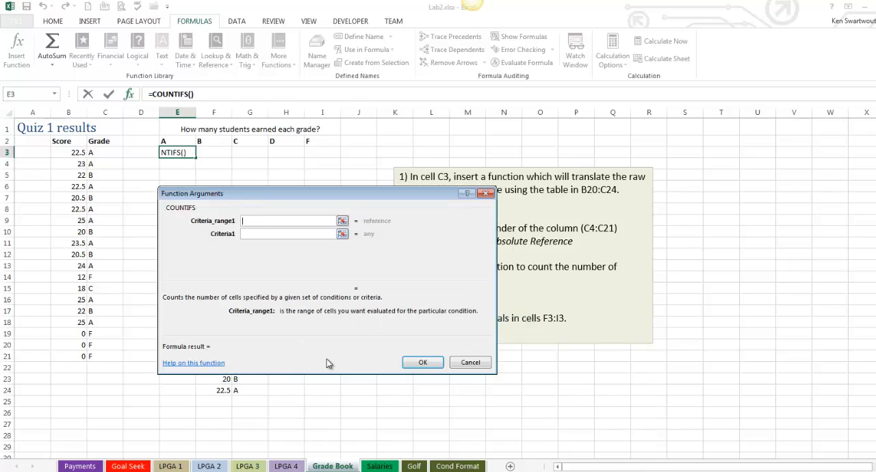
{"action": "left_click_drag", "start_coordinate": [116, 155], "coordinate": [113, 359]}
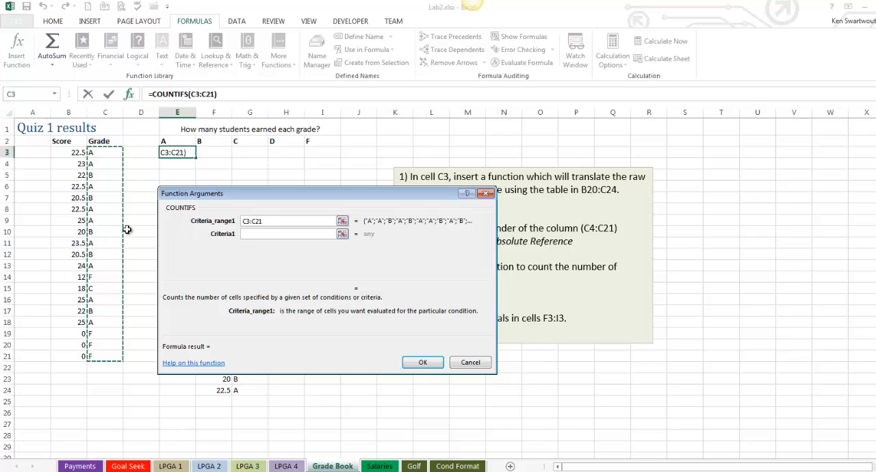
{"action": "key", "text": "F4"}
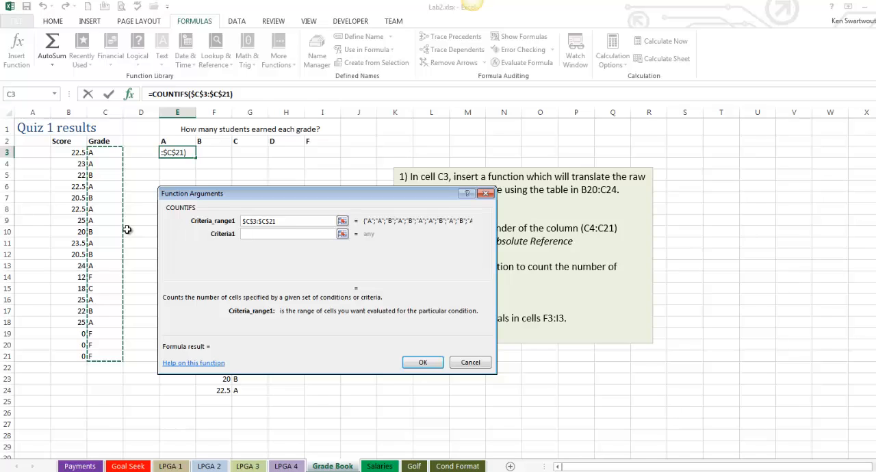
- Complete the COUNTIFS function with the header cell E2 as criterion and copy the formula across to F3:I3
{"action": "left_click", "coordinate": [261, 234]}
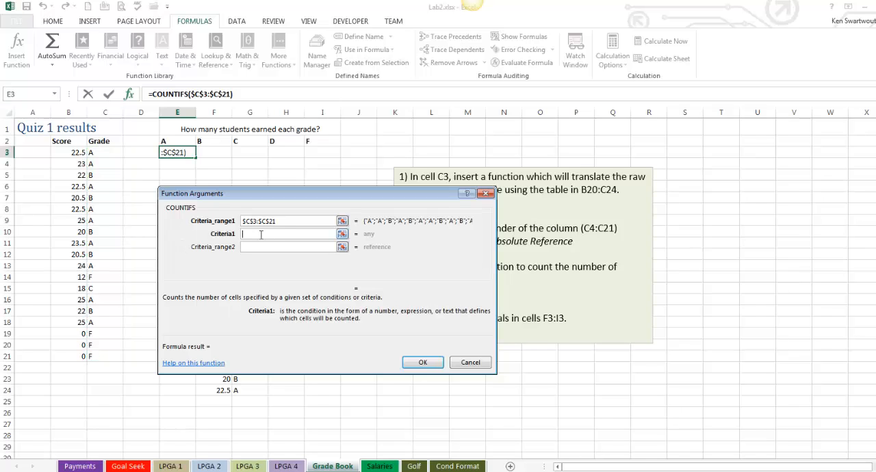
{"action": "left_click", "coordinate": [172, 141]}
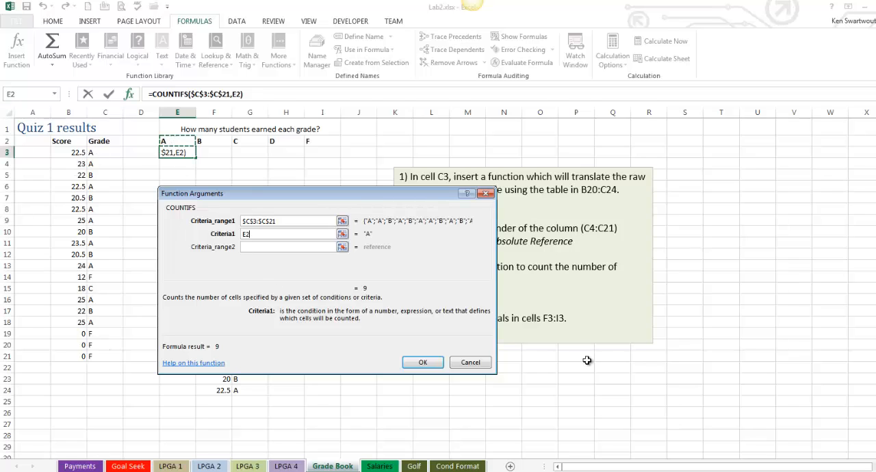
{"action": "left_click", "coordinate": [422, 362]}
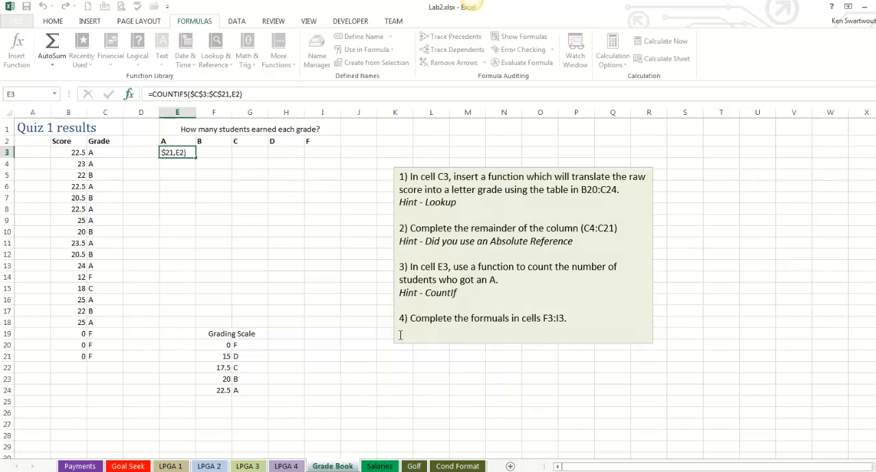
{"action": "left_click_drag", "start_coordinate": [196, 158], "coordinate": [338, 158]}
{"action": "left_click", "coordinate": [293, 220]}
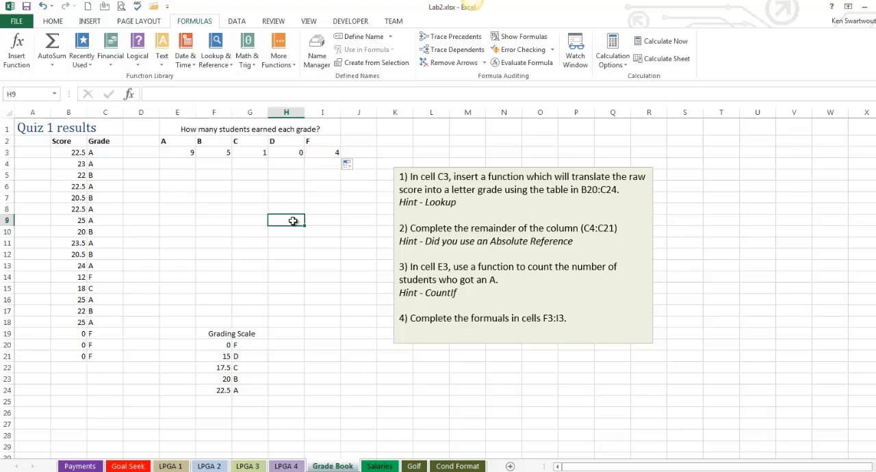
- Inspect the COUNTIFS formulas in E3 and F3 to compare their range and criterion references
{"action": "double_click", "coordinate": [187, 152]}
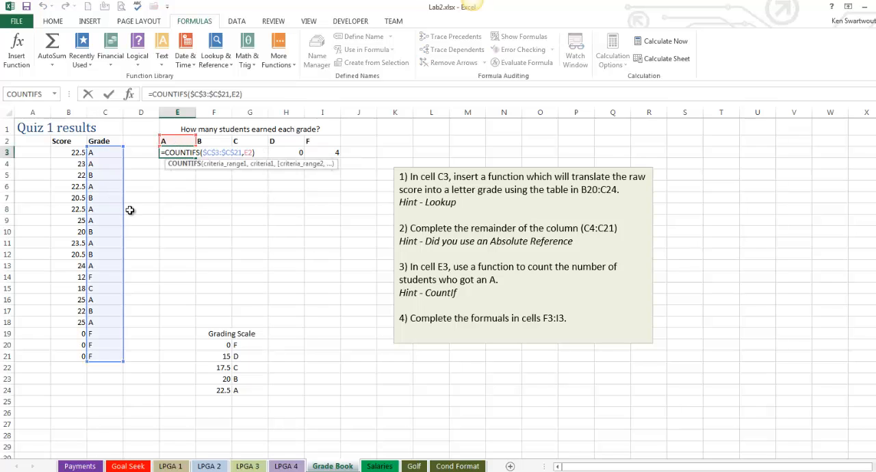
{"action": "key", "text": "Escape"}
{"action": "left_click", "coordinate": [214, 141]}
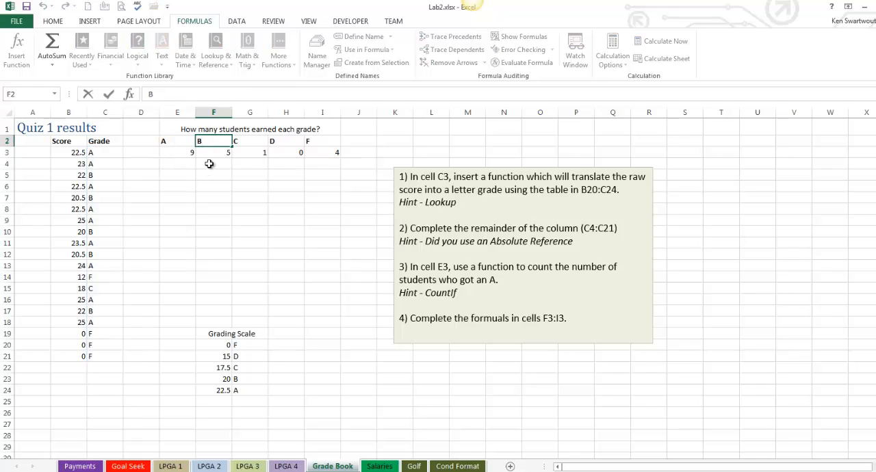
{"action": "left_click", "coordinate": [207, 151]}
{"action": "left_click", "coordinate": [209, 161]}
{"action": "double_click", "coordinate": [212, 151]}
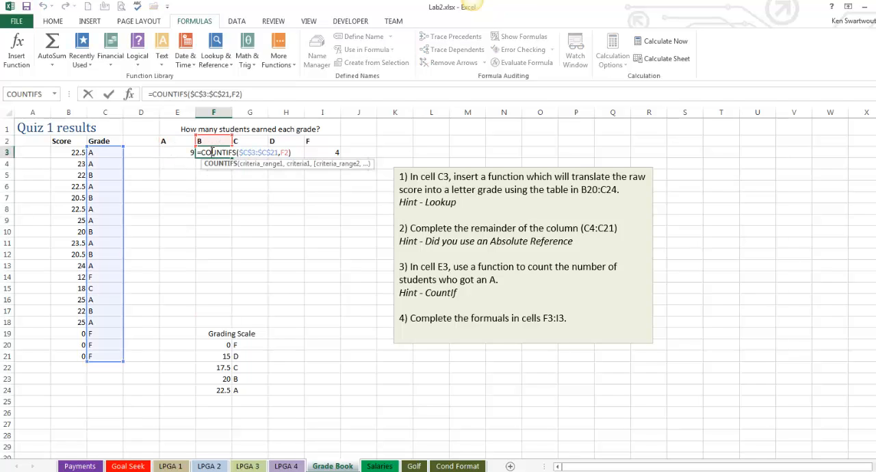
- Inspect the COUNTIFS formula in G3 for its range and criterion references and leave it unedited
{"action": "key", "text": "Escape"}
{"action": "double_click", "coordinate": [250, 152]}
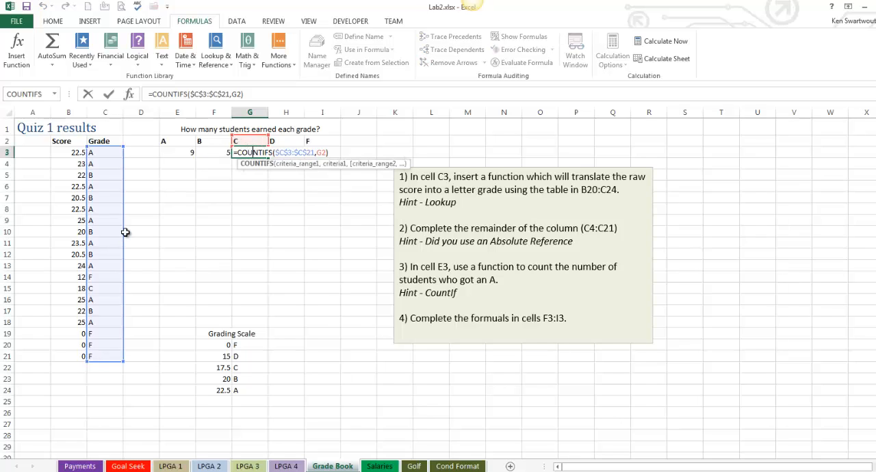
{"action": "key", "text": "Escape"}
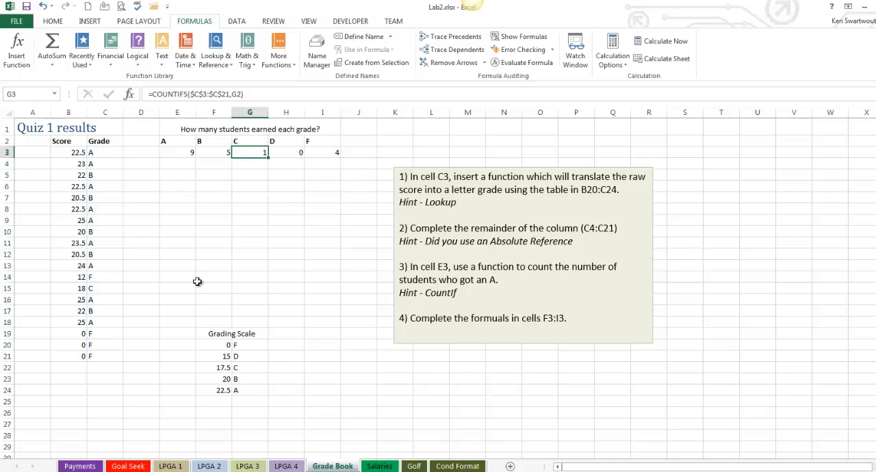
{"action": "left_click", "coordinate": [197, 281]}
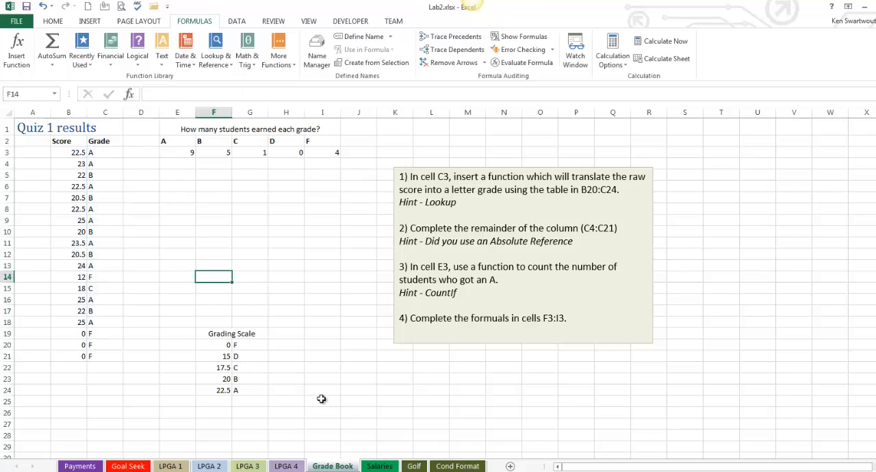
- On the Salaries sheet, start a COUNTIFS function in cell G5 and move its arguments dialog clear of the data
{"action": "left_click", "coordinate": [379, 466]}
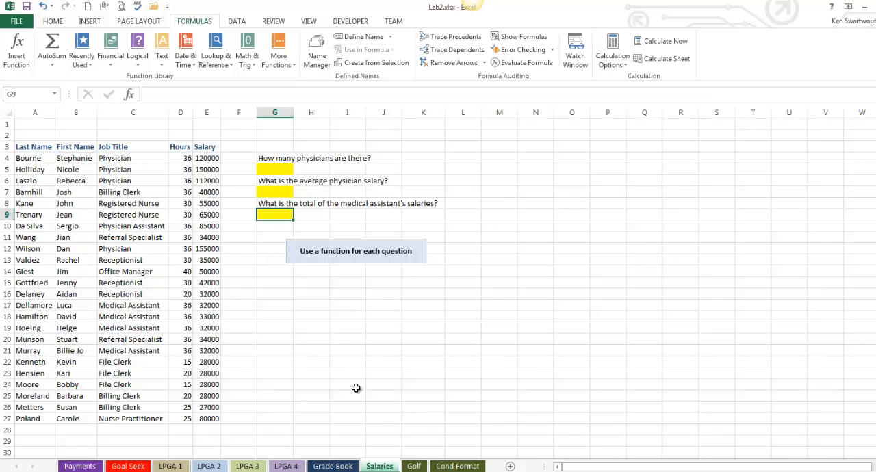
{"action": "left_click", "coordinate": [270, 169]}
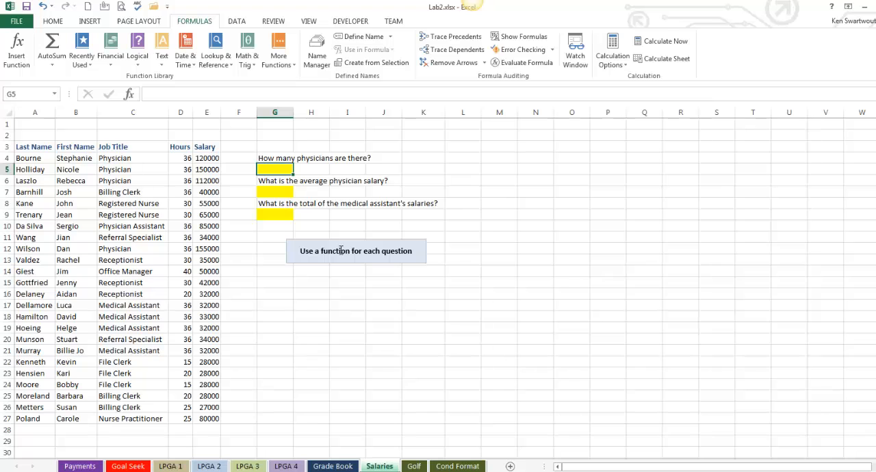
{"action": "left_click", "coordinate": [278, 60]}
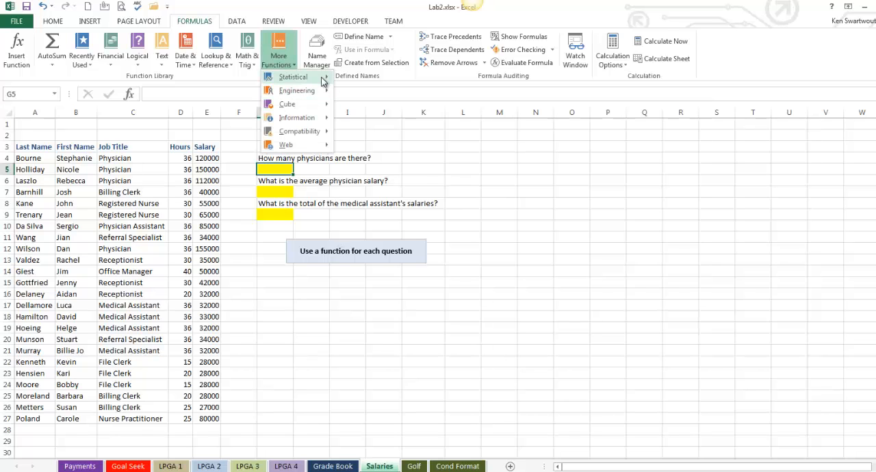
{"action": "mouse_move", "coordinate": [293, 77]}
{"action": "scroll", "coordinate": [386, 327], "scroll_direction": "down", "scroll_amount": 2}
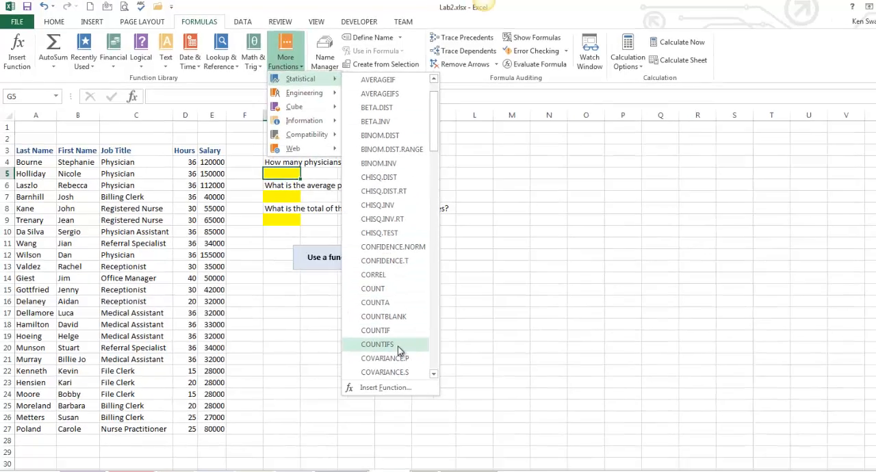
{"action": "left_click", "coordinate": [385, 342]}
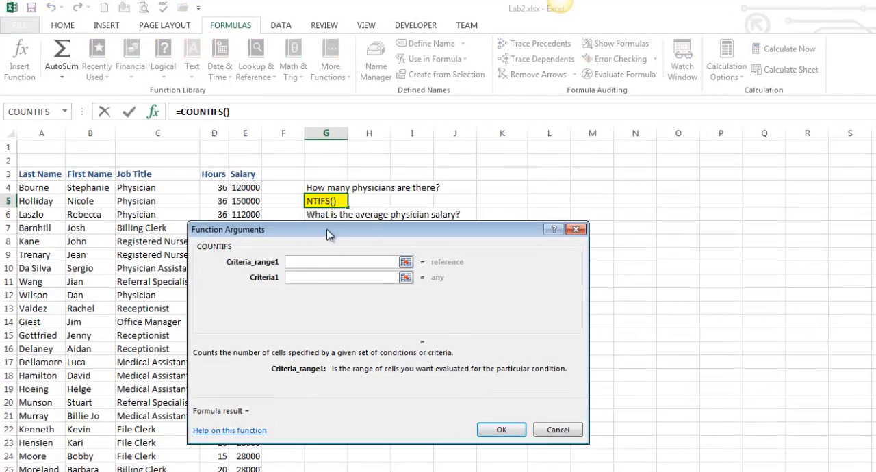
{"action": "left_click_drag", "start_coordinate": [327, 235], "coordinate": [459, 272]}
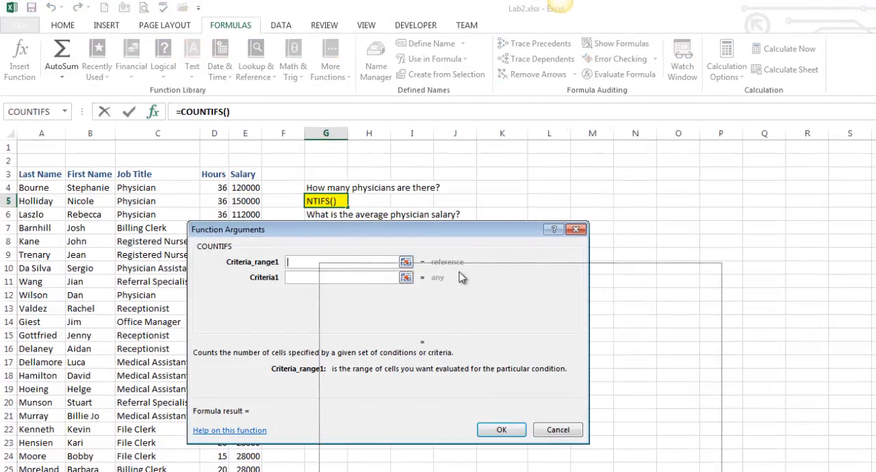
- Complete the physician count with job titles C4:C27 as the criteria range and C6 as the criterion
{"action": "left_click_drag", "start_coordinate": [164, 194], "coordinate": [160, 471]}
{"action": "key", "text": "Tab"}
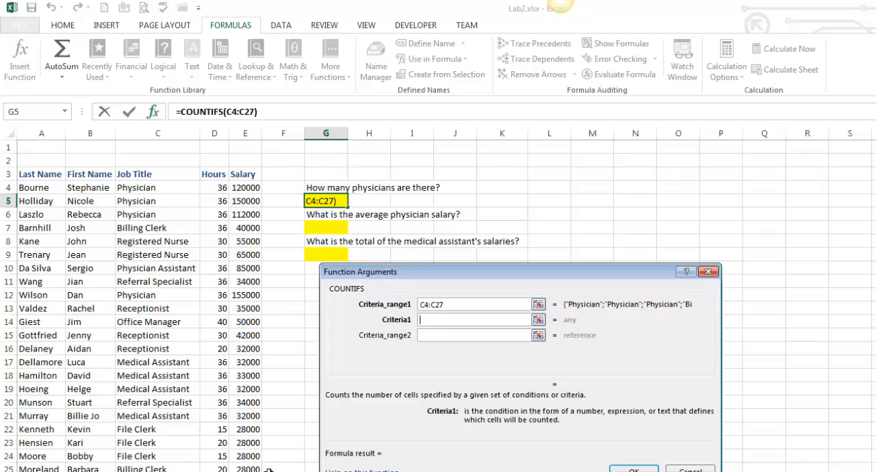
{"action": "left_click", "coordinate": [147, 215]}
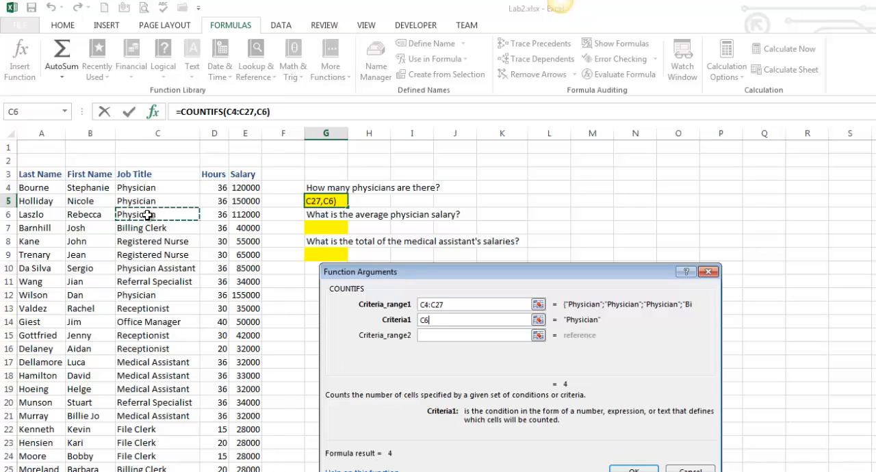
{"action": "left_click", "coordinate": [633, 471]}
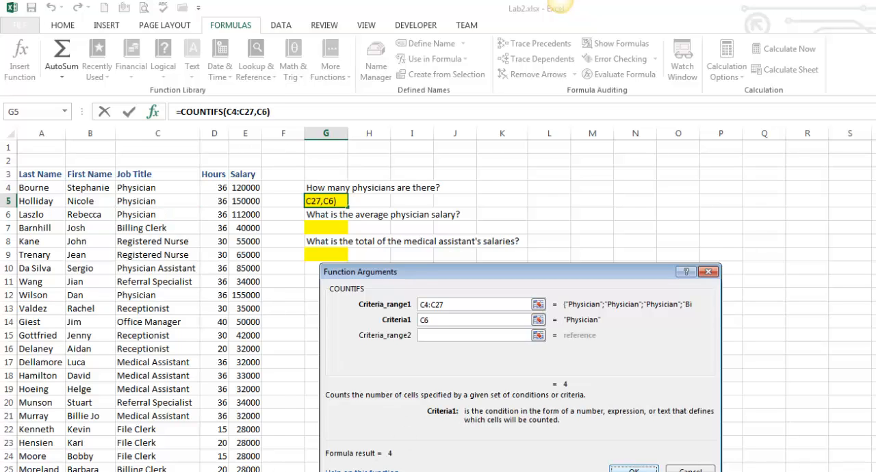
- Start an AVERAGEIFS function in cell G7 with the salaries E4:E27 as the average range
{"action": "left_click", "coordinate": [321, 227]}
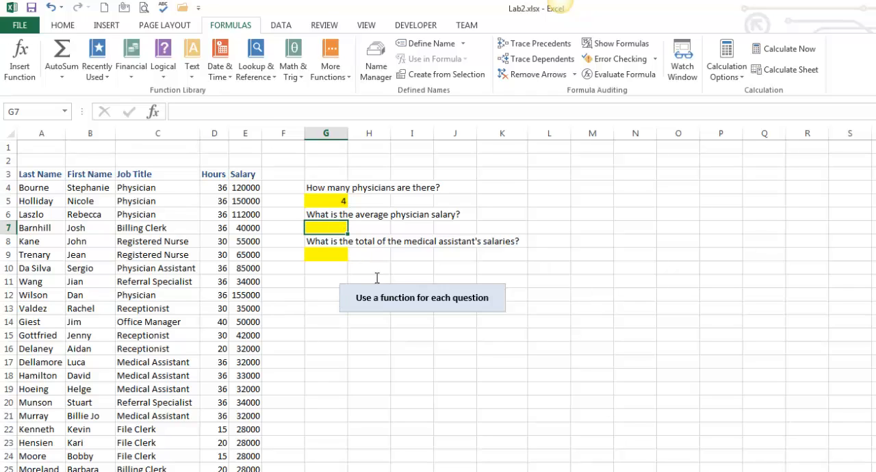
{"action": "left_click", "coordinate": [331, 60]}
{"action": "mouse_move", "coordinate": [348, 91]}
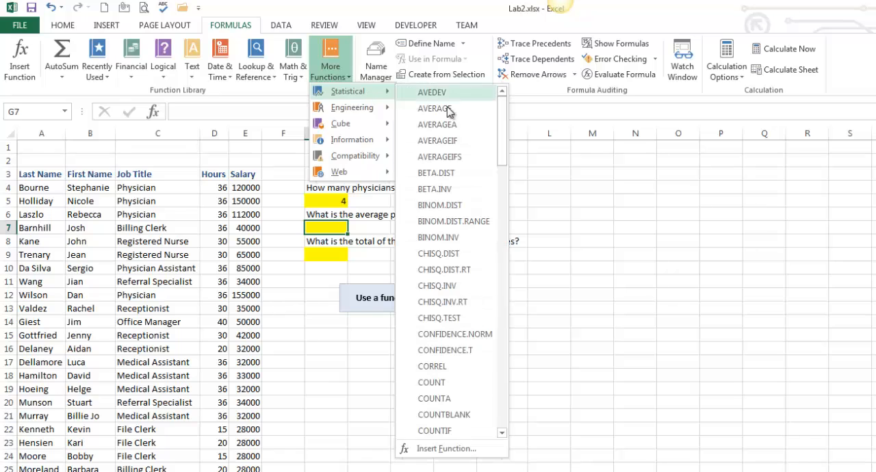
{"action": "left_click", "coordinate": [444, 157]}
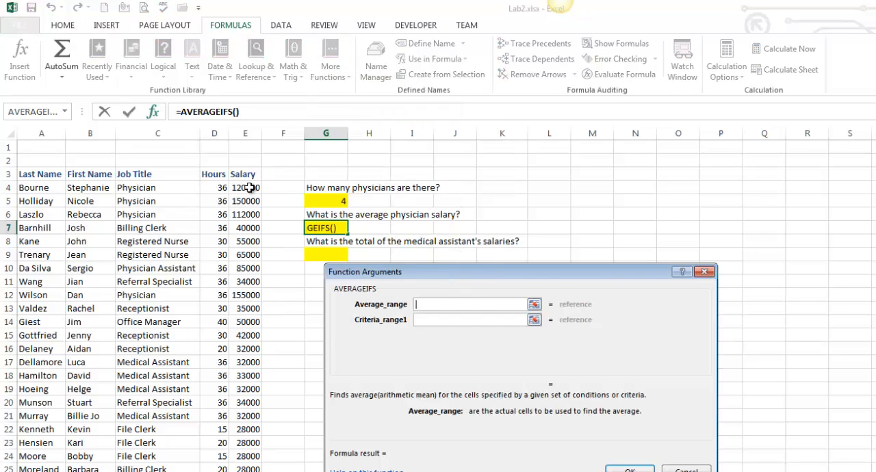
{"action": "left_click_drag", "start_coordinate": [249, 187], "coordinate": [257, 469]}
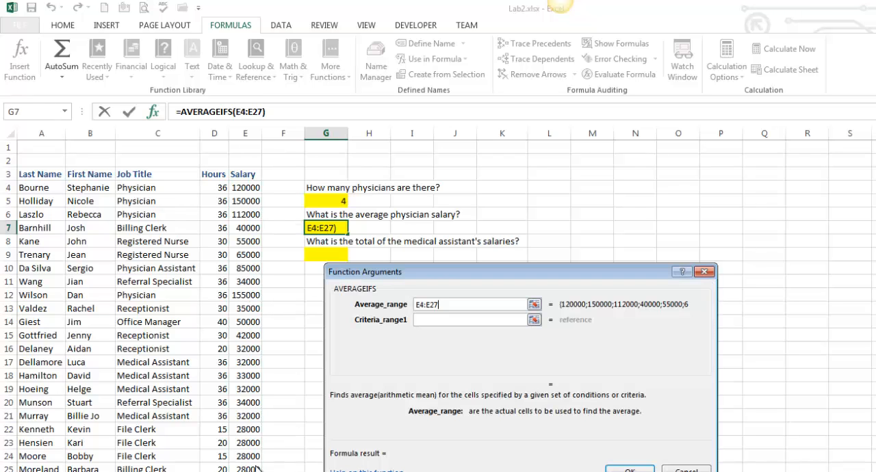
{"action": "key", "text": "Tab"}
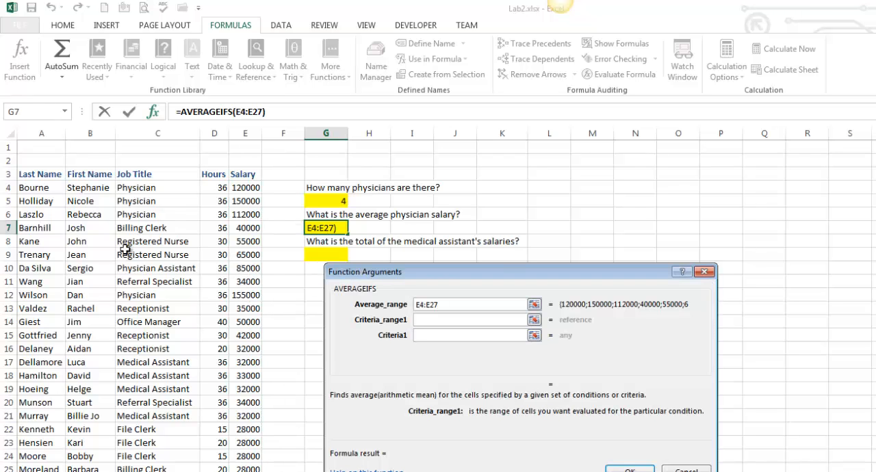
- Complete the AVERAGEIFS function with job titles C4:C27 as the criteria range and C6 as the criterion
{"action": "left_click_drag", "start_coordinate": [127, 189], "coordinate": [130, 471]}
{"action": "key", "text": "Tab"}
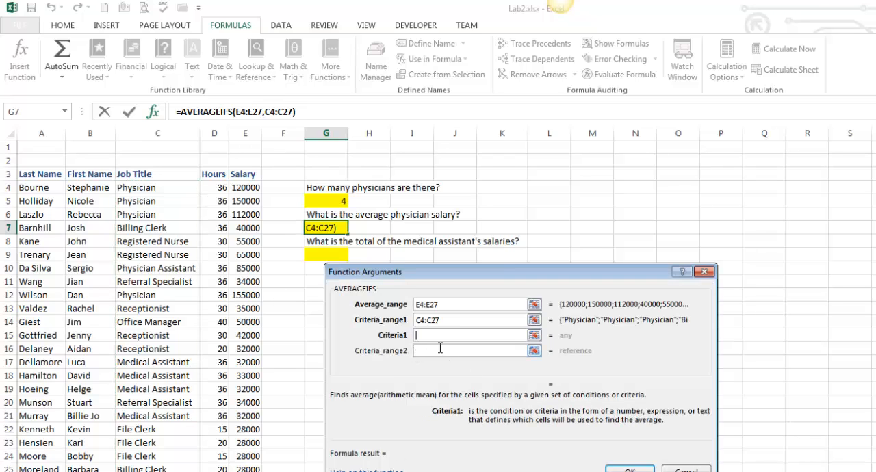
{"action": "left_click", "coordinate": [151, 215]}
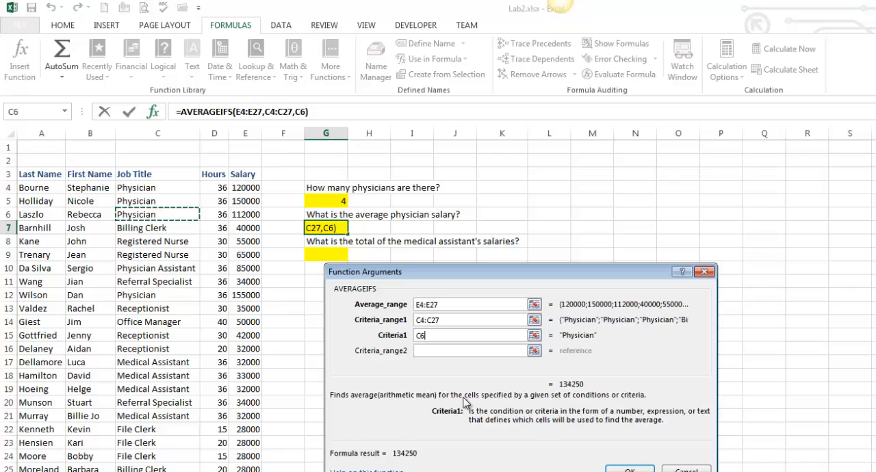
{"action": "left_click", "coordinate": [609, 468]}
- Start a SUMIFS function in cell G9 with the salaries E4:E27 as the sum range
{"action": "left_click", "coordinate": [330, 256]}
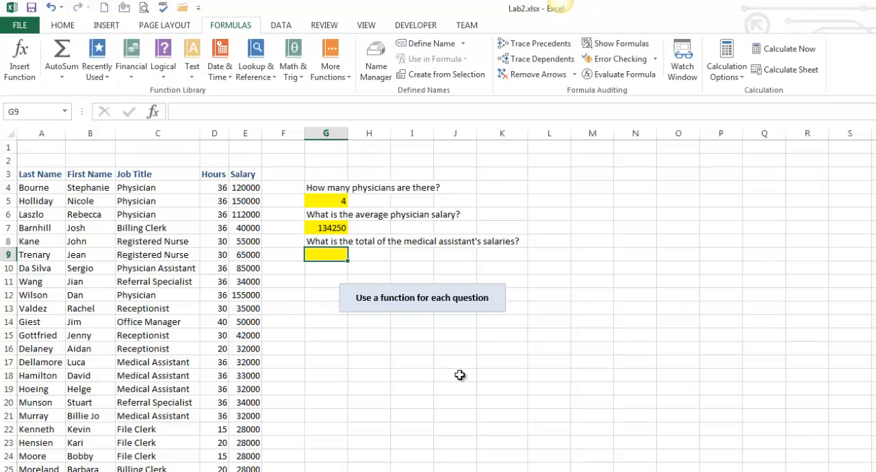
{"action": "left_click", "coordinate": [292, 79]}
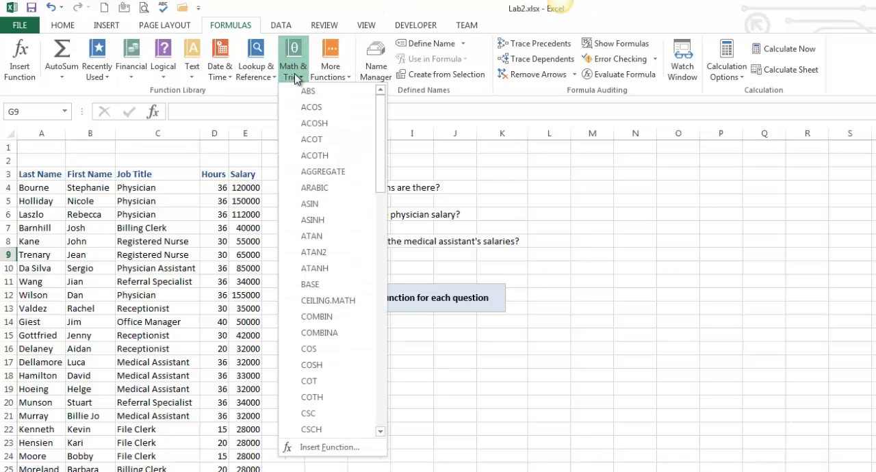
{"action": "left_click_drag", "start_coordinate": [379, 155], "coordinate": [361, 317]}
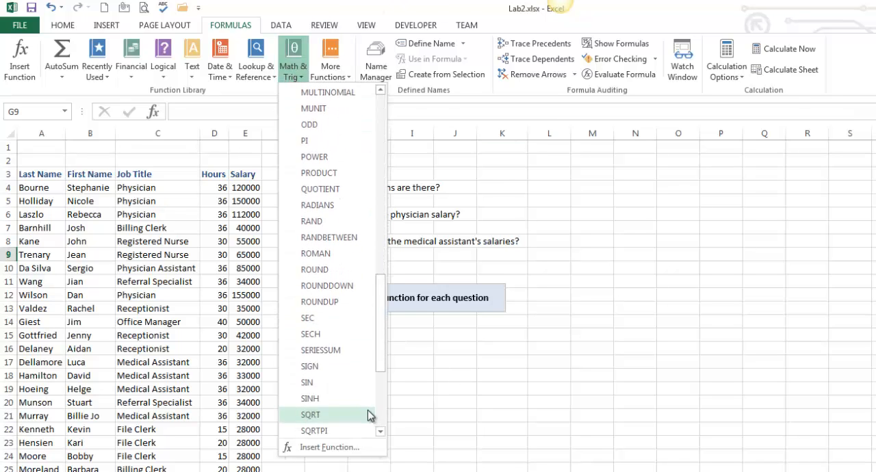
{"action": "scroll", "coordinate": [366, 414], "scroll_direction": "down", "scroll_amount": 3}
{"action": "left_click", "coordinate": [334, 352]}
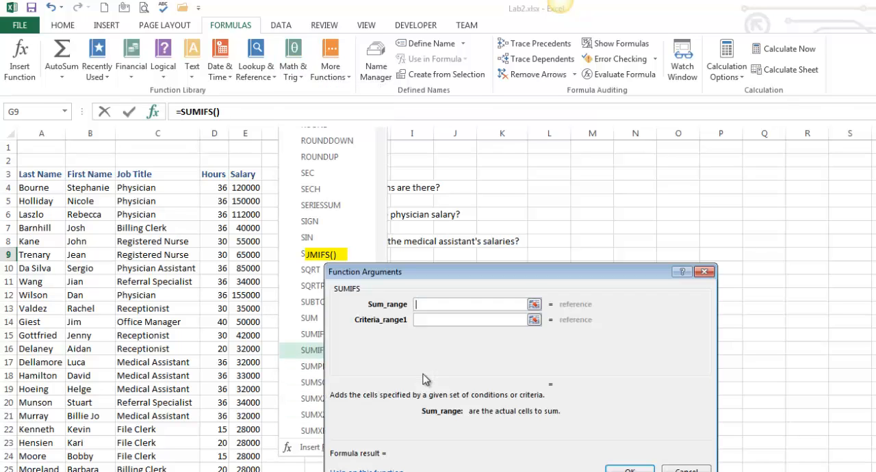
{"action": "left_click_drag", "start_coordinate": [421, 269], "coordinate": [414, 284]}
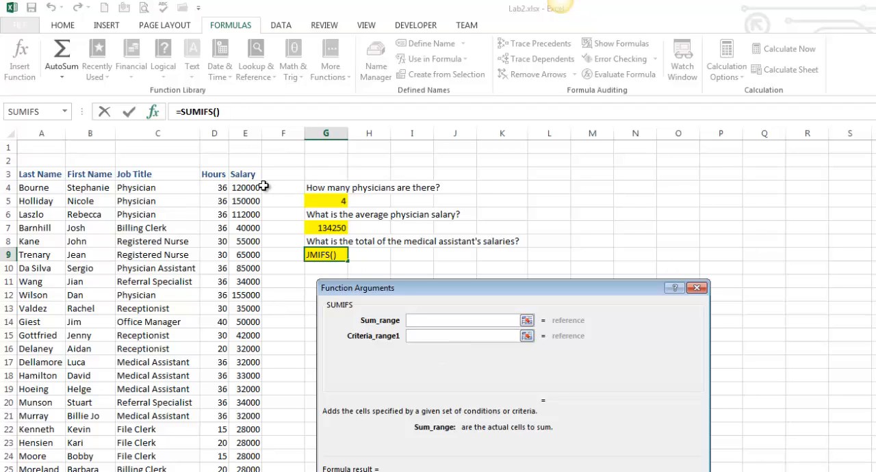
{"action": "left_click_drag", "start_coordinate": [256, 190], "coordinate": [262, 471]}
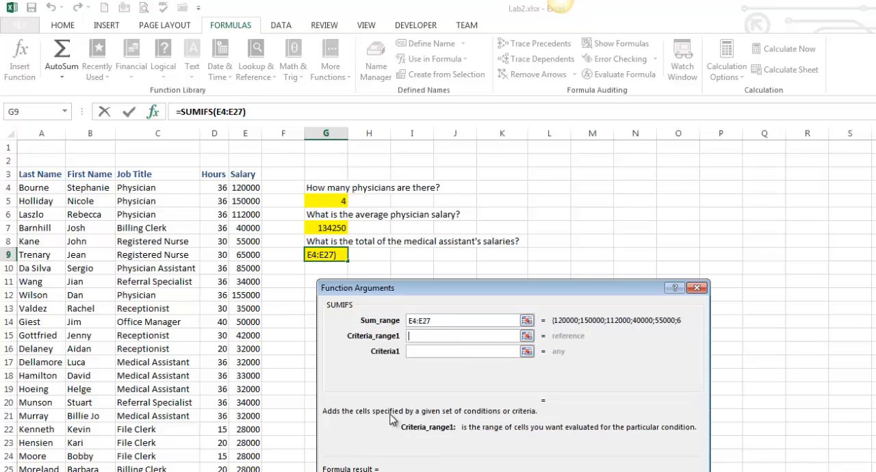
- Complete the SUMIFS function with job titles C4:C27 as the criteria range and Medical Assistant cell C18 as the criterion
{"action": "left_click_drag", "start_coordinate": [148, 187], "coordinate": [154, 470]}
{"action": "key", "text": "Tab"}
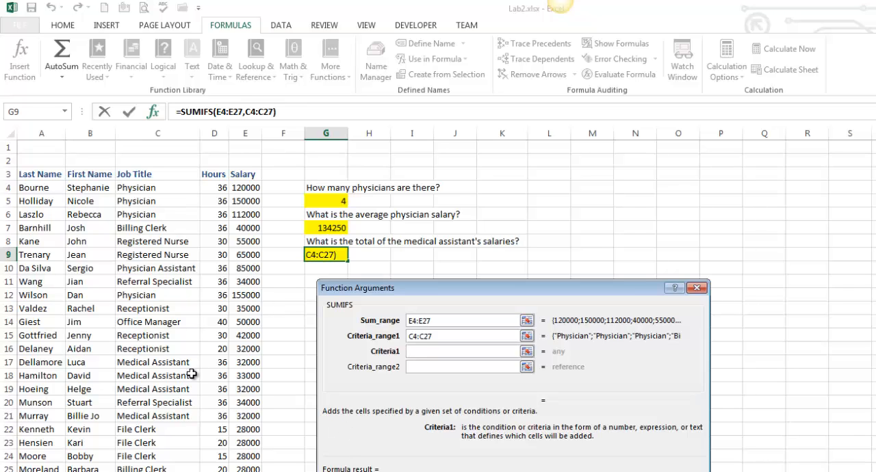
{"action": "left_click", "coordinate": [171, 375]}
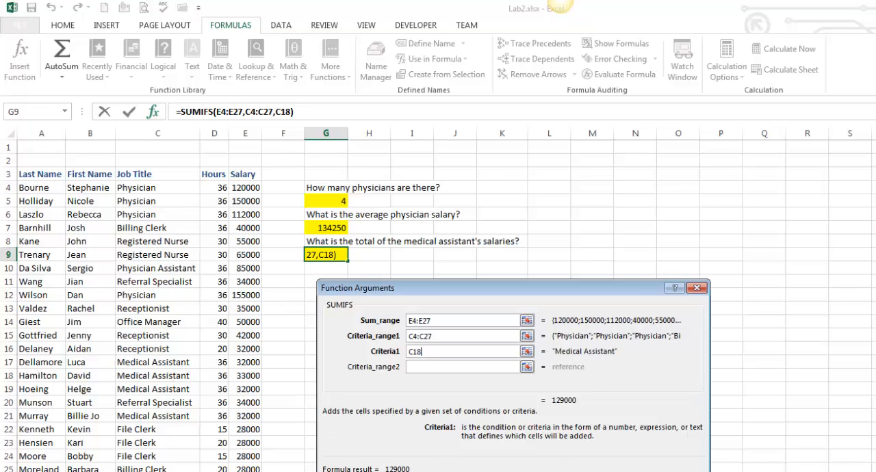
{"action": "key", "text": "Return"}
{"action": "left_click", "coordinate": [340, 349]}
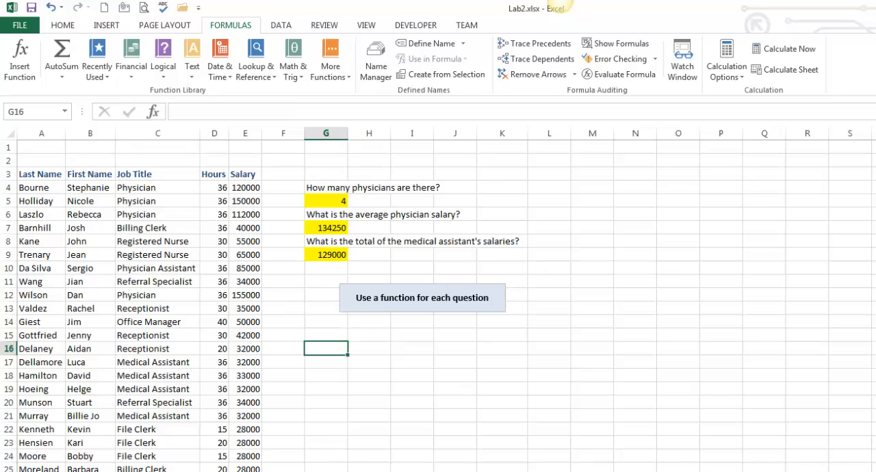
{"action": "left_click_drag", "start_coordinate": [340, 200], "coordinate": [501, 281]}
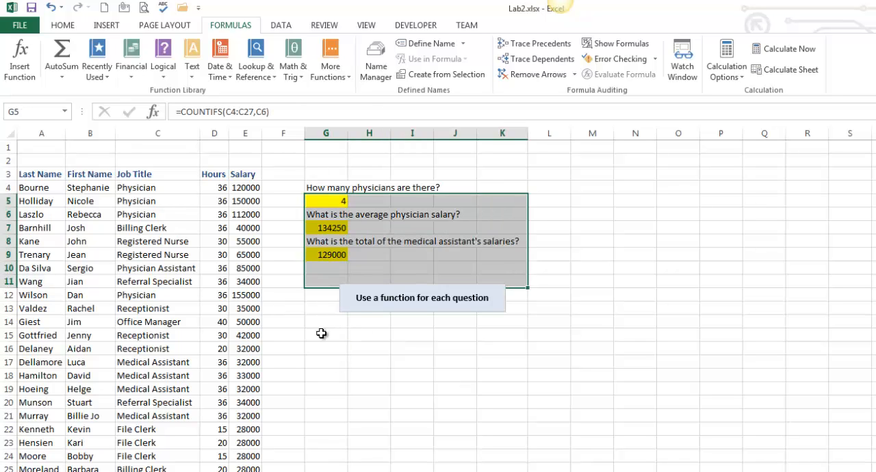
{"action": "left_click", "coordinate": [321, 334]}
- Open the Golf sheet and read the task note about subtotalling winnings by country against the table's columns
{"action": "key", "text": "ctrl+Page_Down"}
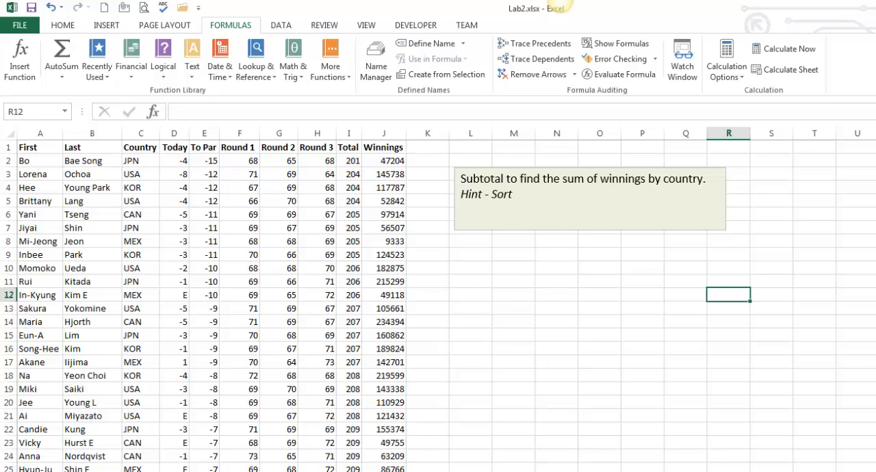
{"action": "left_click", "coordinate": [184, 338]}
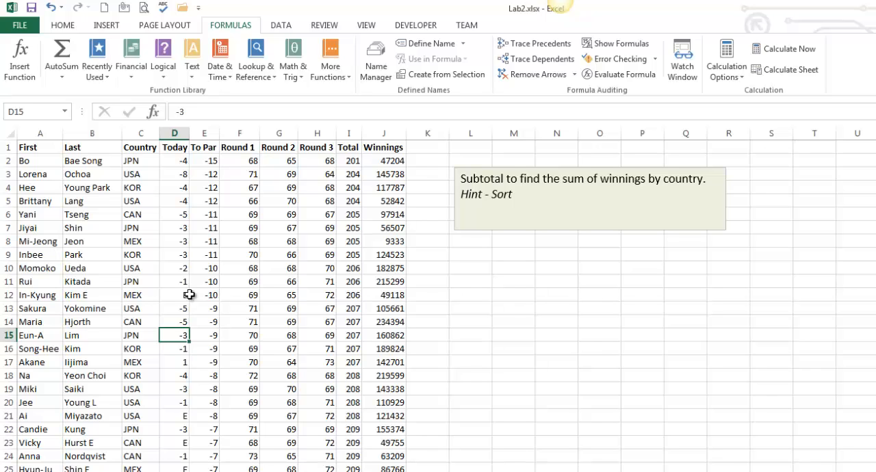
{"action": "left_click", "coordinate": [229, 348]}
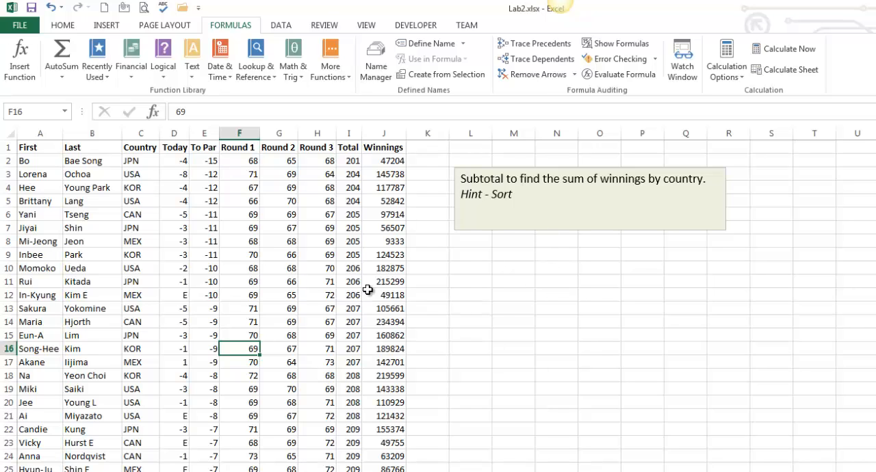
{"action": "left_click", "coordinate": [279, 270]}
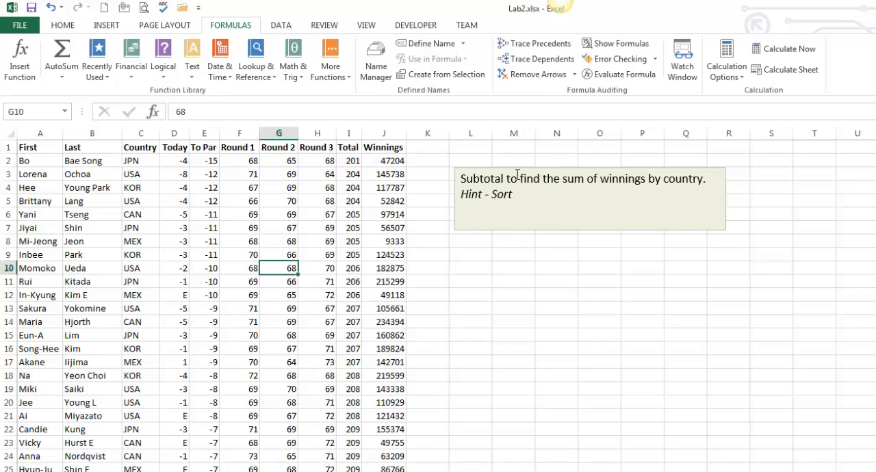
{"action": "left_click_drag", "start_coordinate": [461, 179], "coordinate": [703, 179]}
{"action": "left_click", "coordinate": [233, 229]}
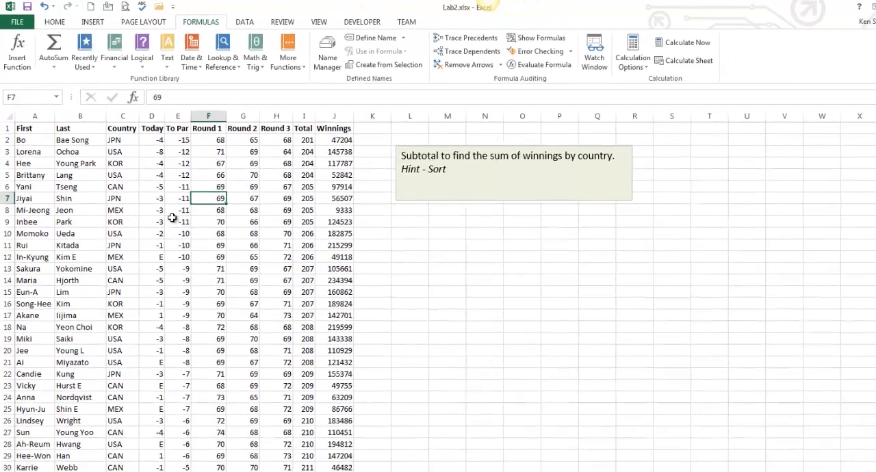
- Turn on filtering for the golf results table from a cell in the Country column
{"action": "left_click", "coordinate": [123, 198]}
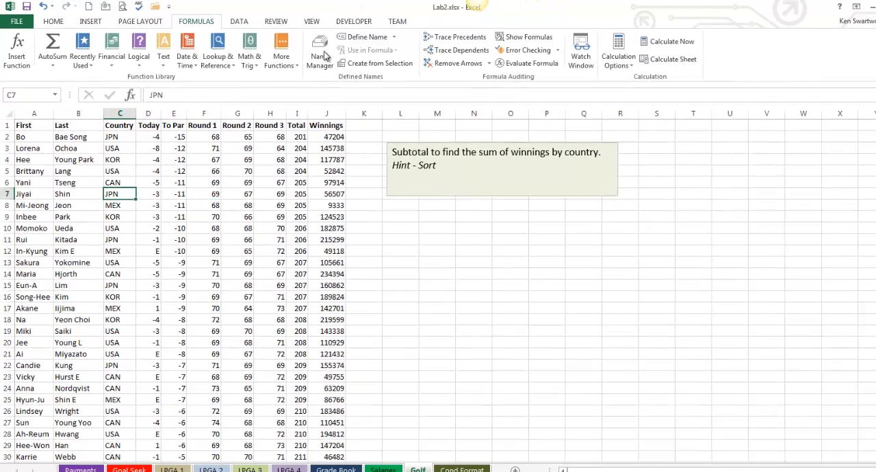
{"action": "left_click", "coordinate": [239, 21]}
{"action": "left_click", "coordinate": [302, 47]}
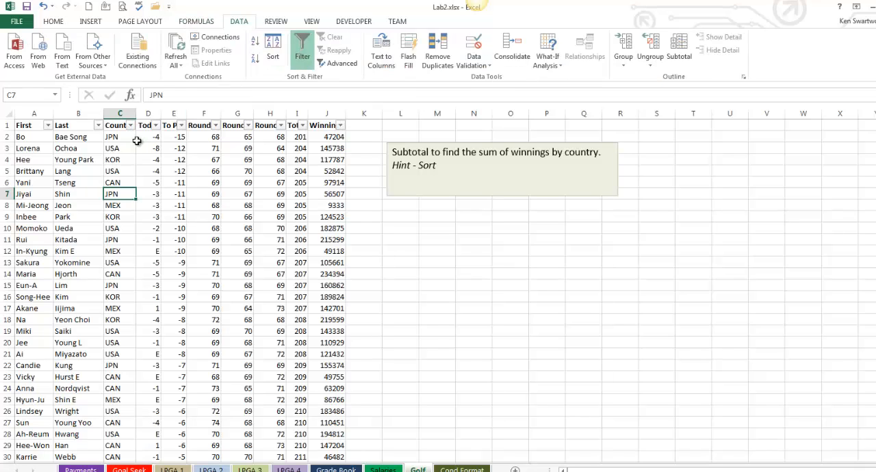
- Sort the golf results table by the Country column from A to Z
{"action": "left_click", "coordinate": [130, 127]}
{"action": "left_click", "coordinate": [109, 138]}
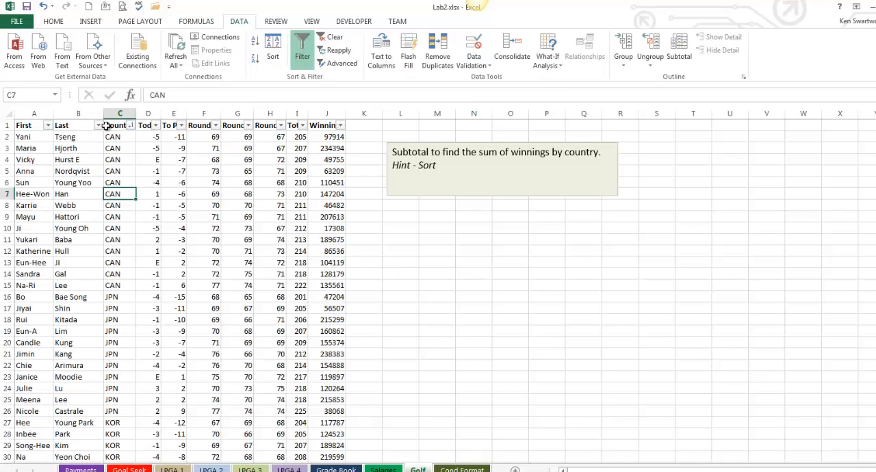
{"action": "left_click", "coordinate": [119, 239]}
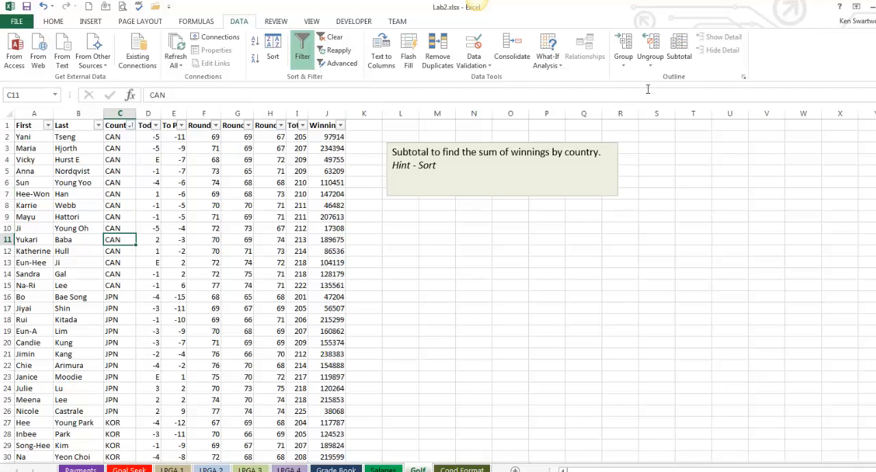
- Subtotal the golf table at each change in Country, using Sum on the Winnings column
{"action": "left_click", "coordinate": [678, 60]}
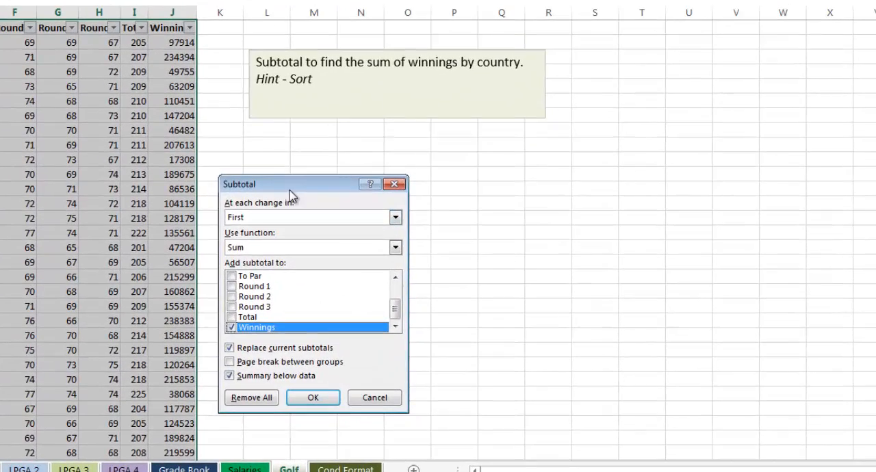
{"action": "left_click_drag", "start_coordinate": [416, 250], "coordinate": [416, 215]}
{"action": "left_click_drag", "start_coordinate": [286, 142], "coordinate": [286, 142]}
{"action": "left_click", "coordinate": [388, 164]}
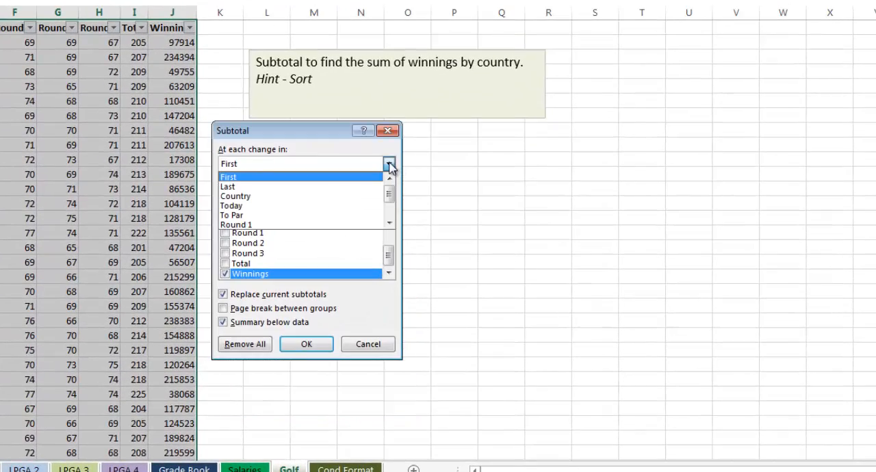
{"action": "left_click", "coordinate": [354, 197]}
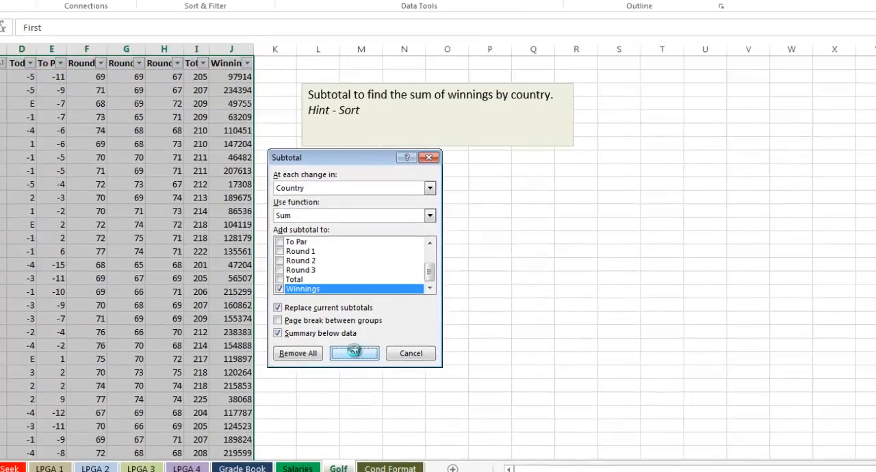
{"action": "left_click", "coordinate": [304, 345]}
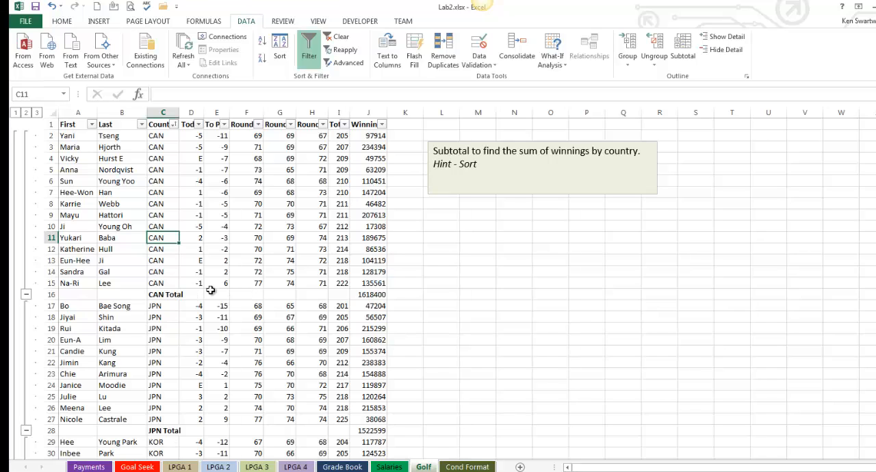
- Inspect the subtotal formulas in the CAN Total and JPN Total rows of the Winnings column
{"action": "left_click", "coordinate": [370, 296]}
{"action": "scroll", "coordinate": [294, 338], "scroll_direction": "down", "scroll_amount": 1}
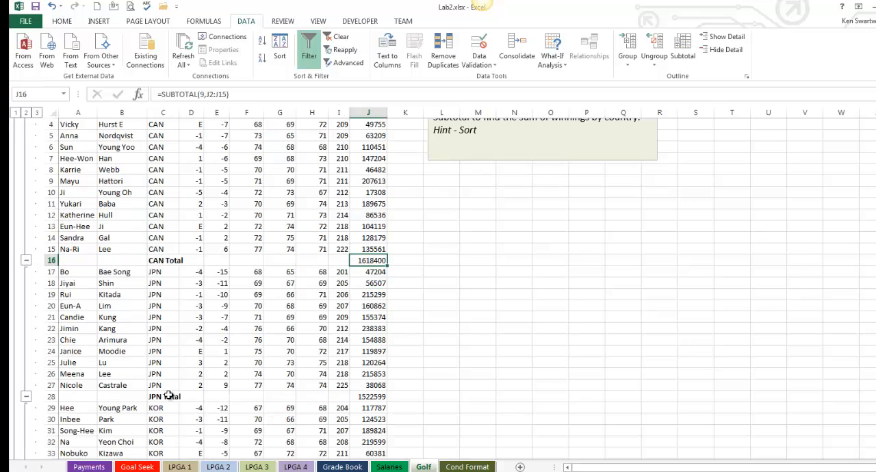
{"action": "left_click", "coordinate": [372, 399]}
{"action": "scroll", "coordinate": [378, 397], "scroll_direction": "up", "scroll_amount": 1}
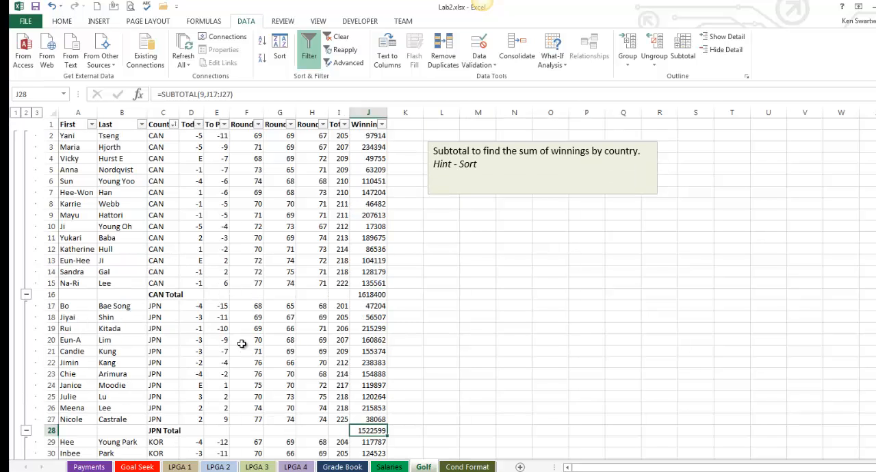
- Open the Cond Format sheet and read the task note about triangle icons, reversed order and filtering
{"action": "left_click", "coordinate": [448, 466]}
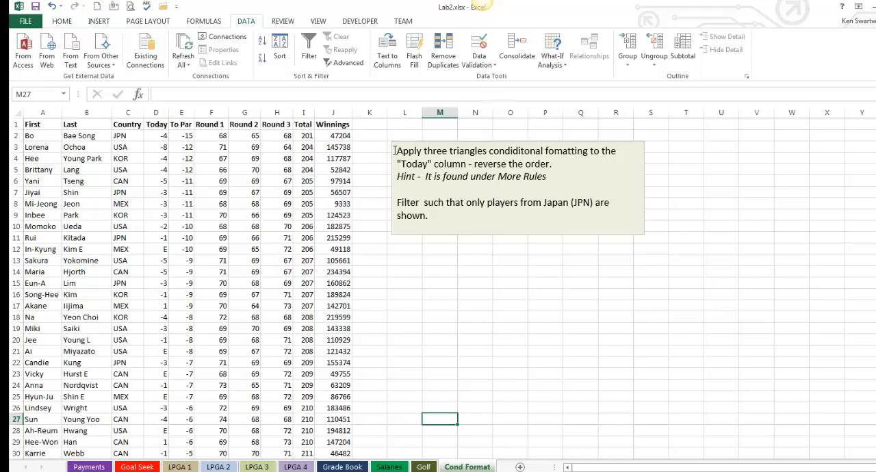
{"action": "left_click_drag", "start_coordinate": [405, 155], "coordinate": [517, 158]}
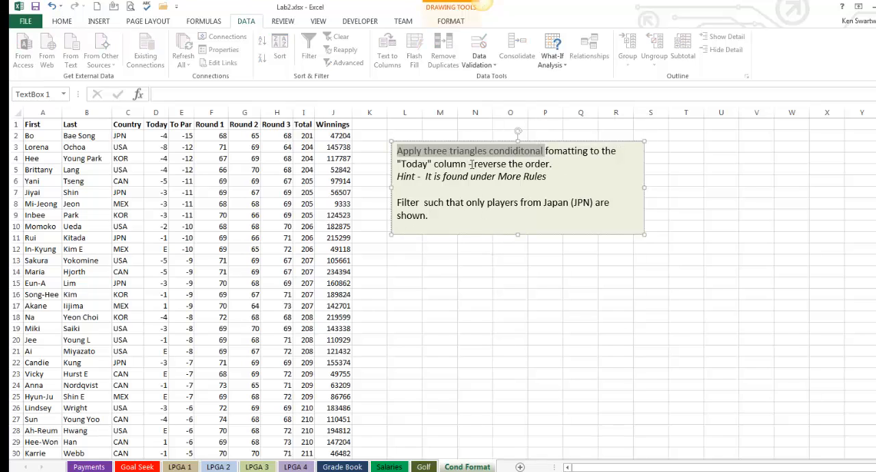
{"action": "left_click_drag", "start_coordinate": [470, 164], "coordinate": [555, 165]}
{"action": "left_click", "coordinate": [477, 205]}
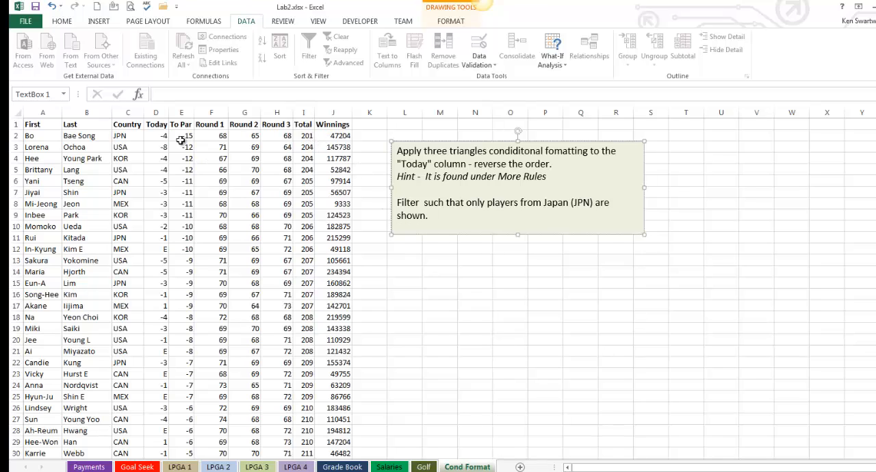
- Apply the 3 Triangles icon set to the Today column values in D2:D79
{"action": "left_click", "coordinate": [162, 137]}
{"action": "key", "text": "ctrl+shift+Down"}
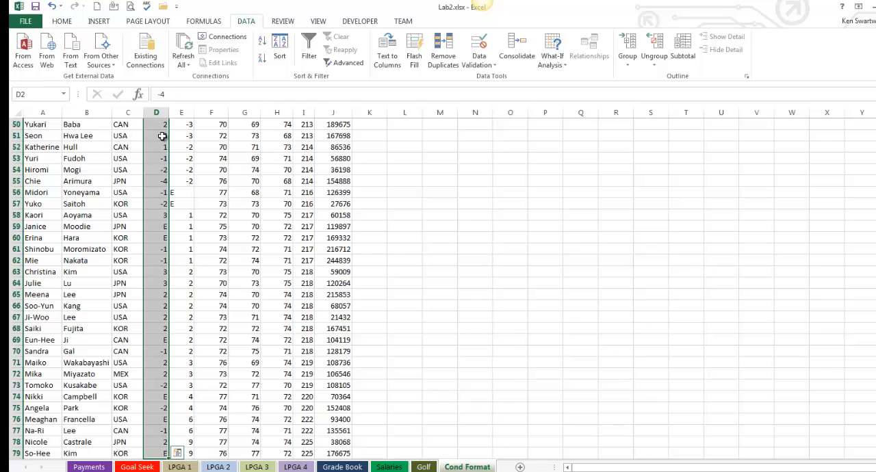
{"action": "left_click", "coordinate": [57, 25]}
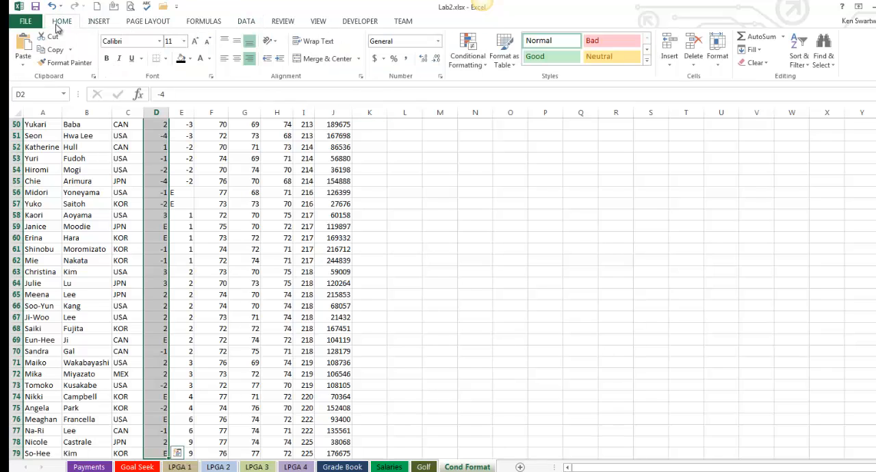
{"action": "left_click", "coordinate": [483, 66]}
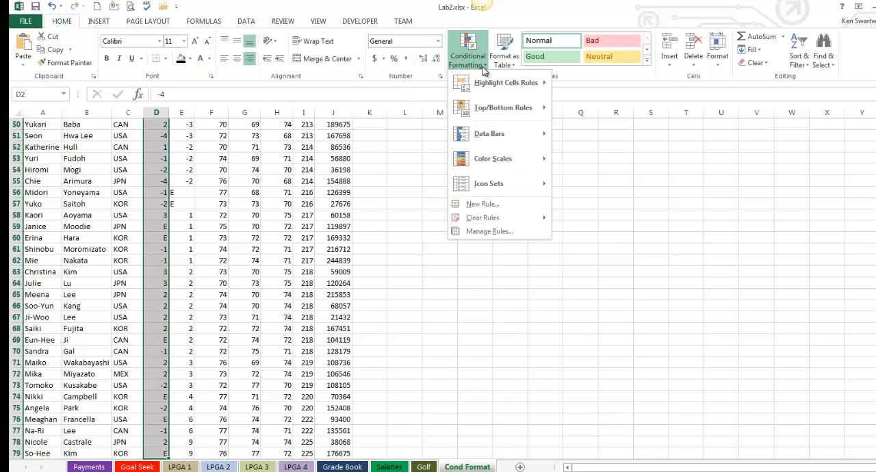
{"action": "mouse_move", "coordinate": [515, 182]}
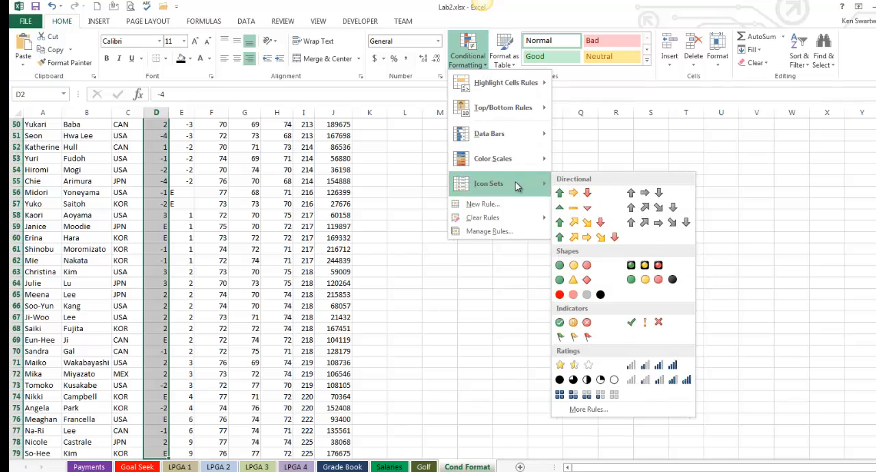
{"action": "left_click", "coordinate": [571, 212]}
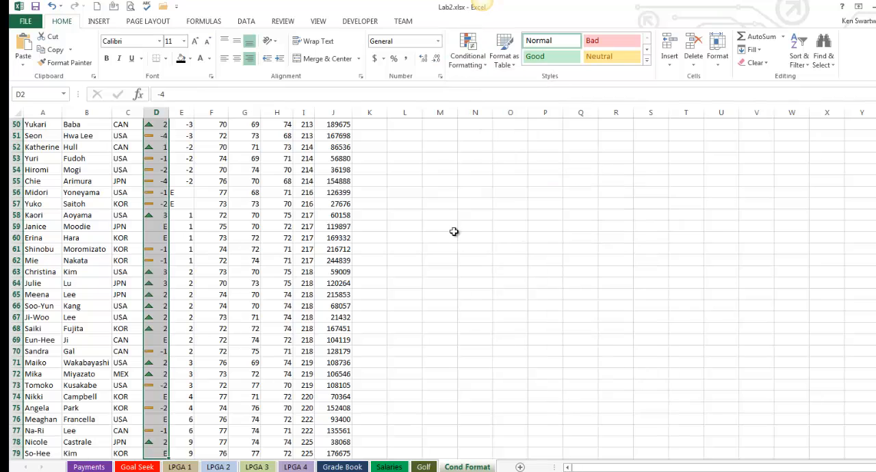
{"action": "scroll", "coordinate": [451, 232], "scroll_direction": "up", "scroll_amount": 16}
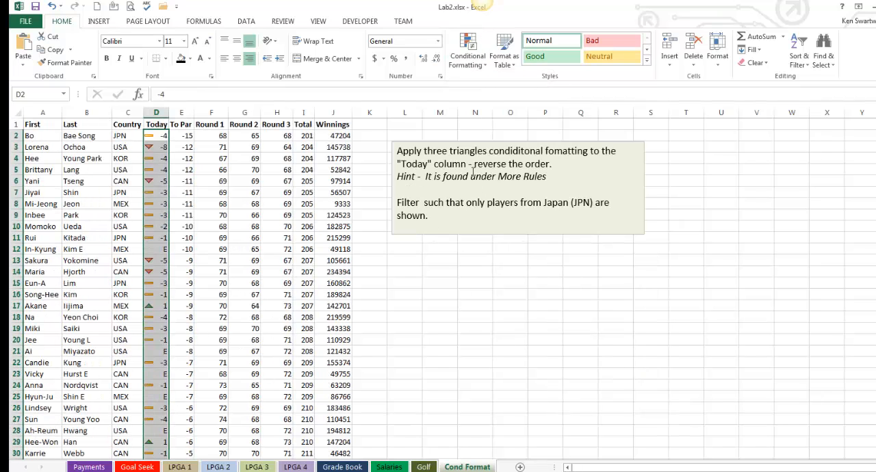
- Edit the Today column's icon set rule to reverse the icon order and apply the change
{"action": "left_click", "coordinate": [479, 63]}
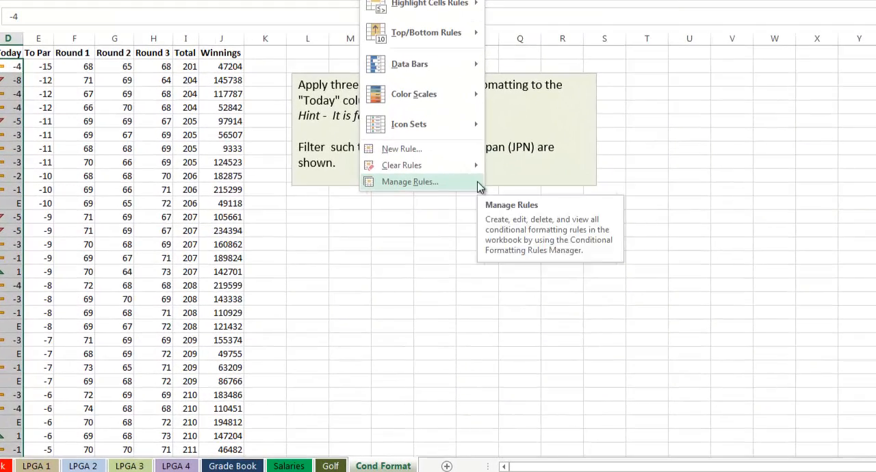
{"action": "left_click", "coordinate": [477, 182]}
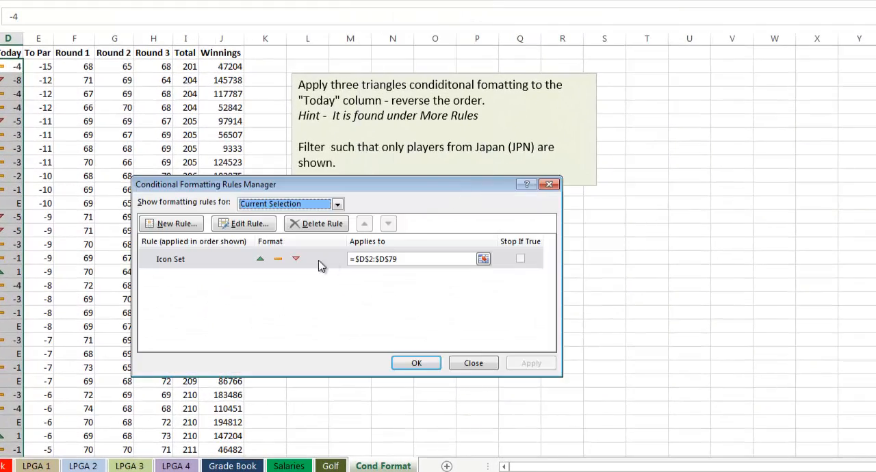
{"action": "left_click", "coordinate": [239, 260]}
{"action": "left_click", "coordinate": [258, 224]}
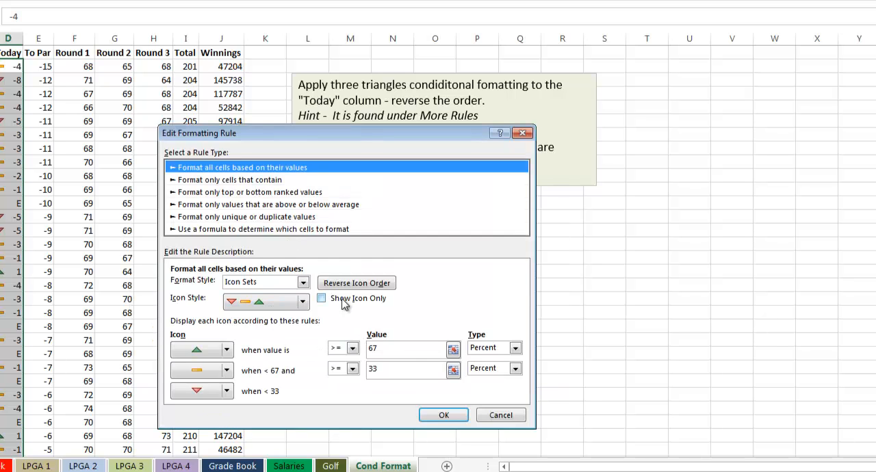
{"action": "left_click", "coordinate": [353, 286]}
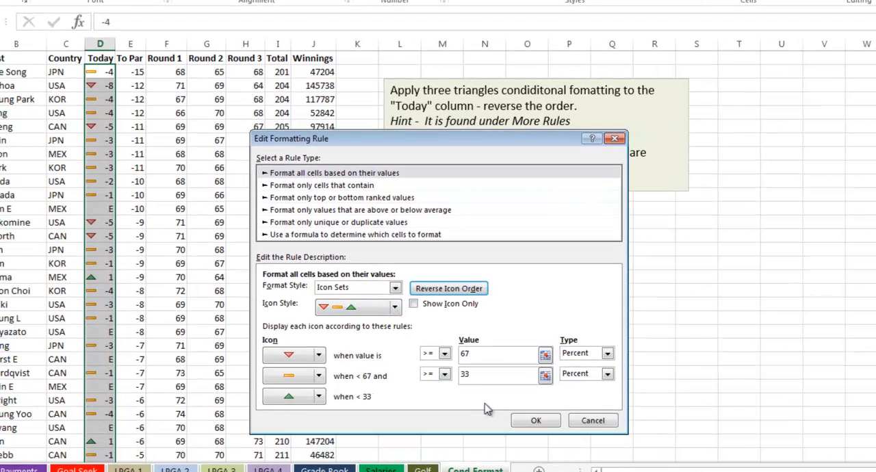
{"action": "left_click", "coordinate": [534, 421]}
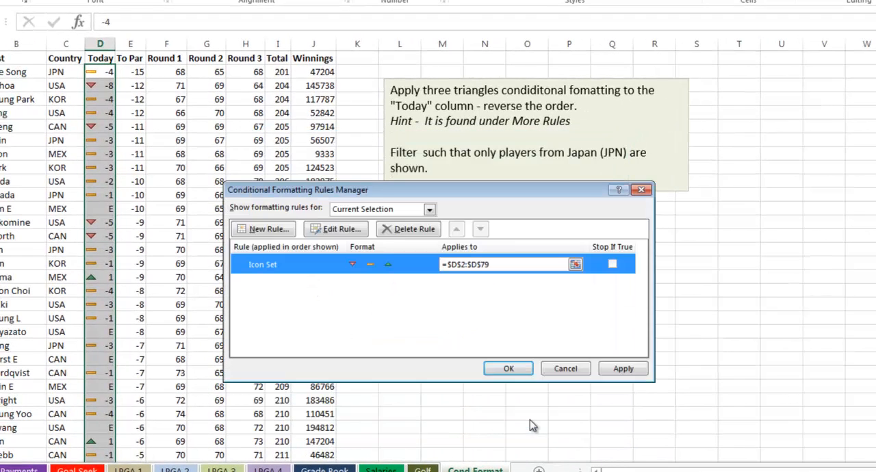
{"action": "left_click", "coordinate": [623, 369]}
{"action": "left_click", "coordinate": [513, 370]}
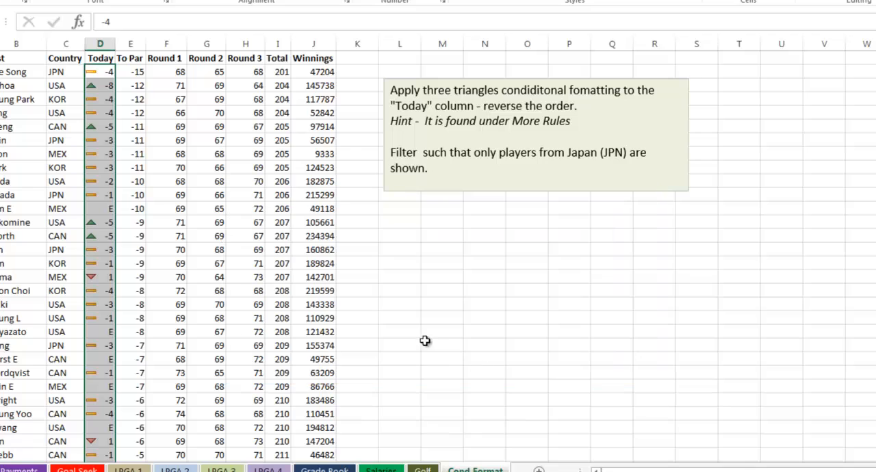
- Reread the task note's conditional formatting instructions and its More Rules hint
{"action": "left_click", "coordinate": [527, 116]}
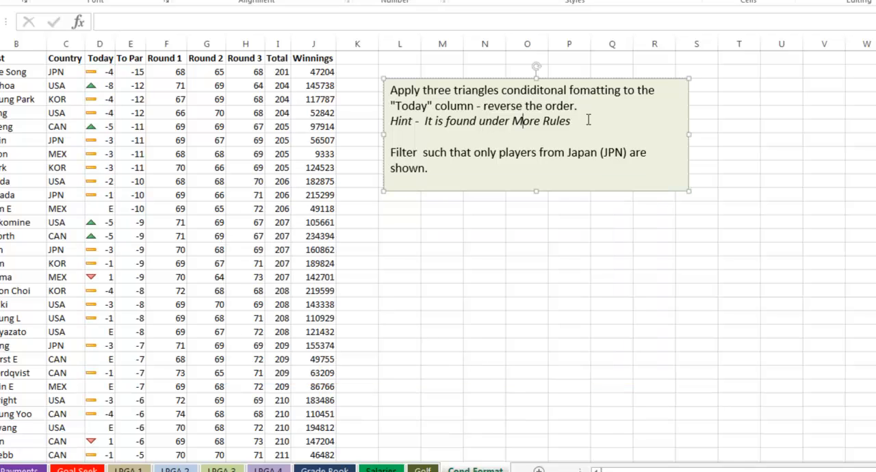
{"action": "left_click_drag", "start_coordinate": [571, 121], "coordinate": [376, 92]}
{"action": "left_click", "coordinate": [486, 233]}
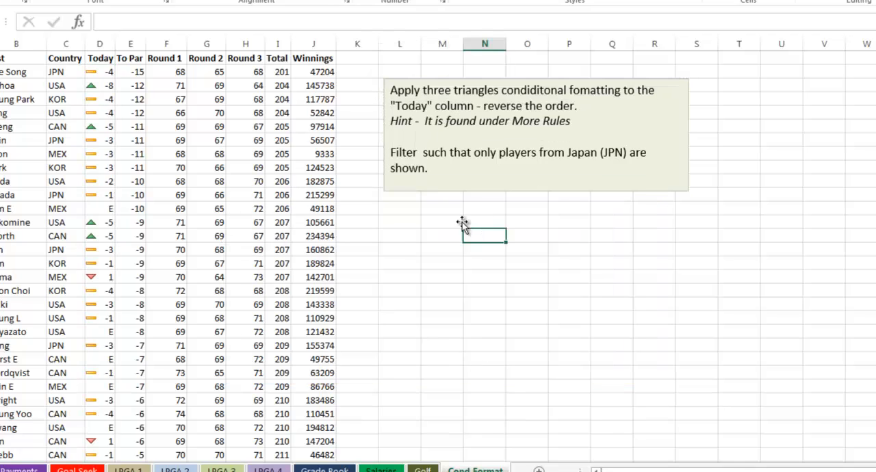
- Turn on filtering for the results table and filter the Country column to JPN only
{"action": "left_click", "coordinate": [176, 262]}
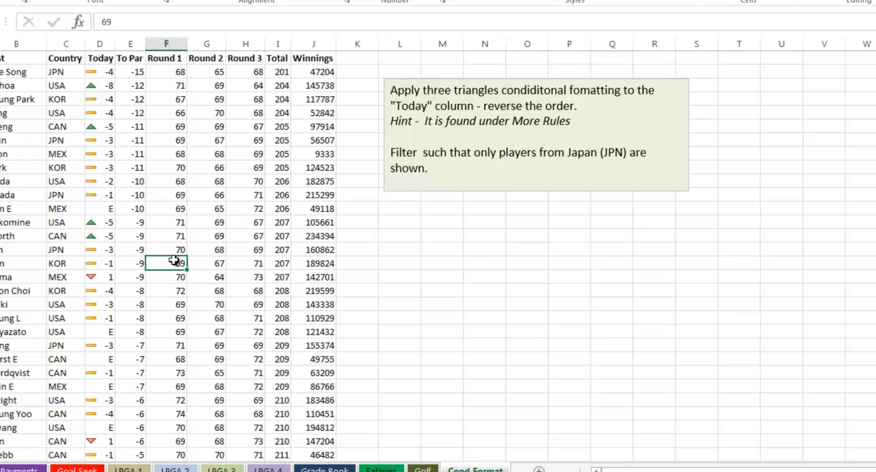
{"action": "left_click", "coordinate": [286, 25]}
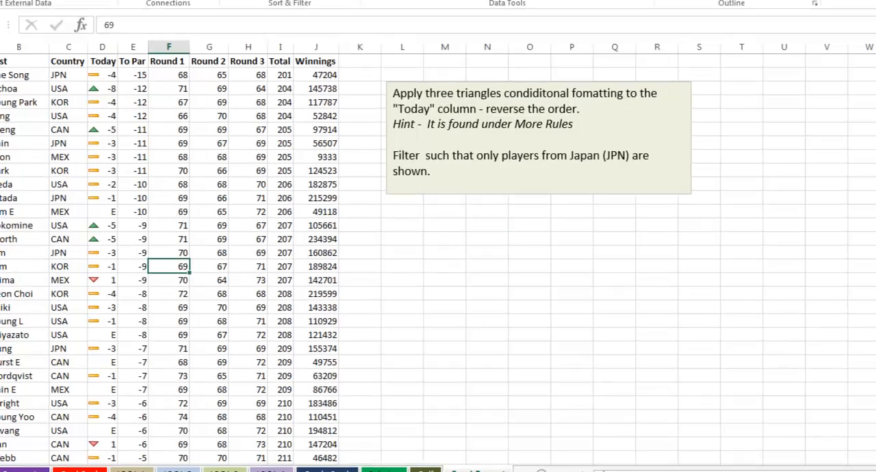
{"action": "left_click", "coordinate": [326, 20]}
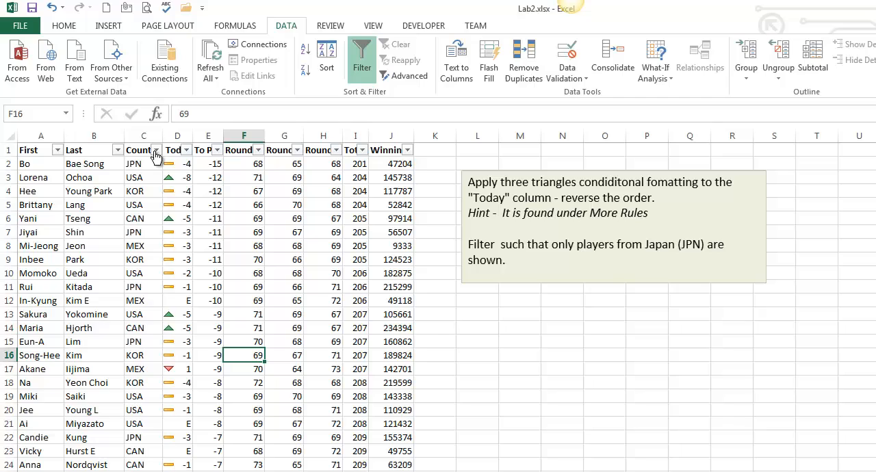
{"action": "left_click", "coordinate": [156, 151]}
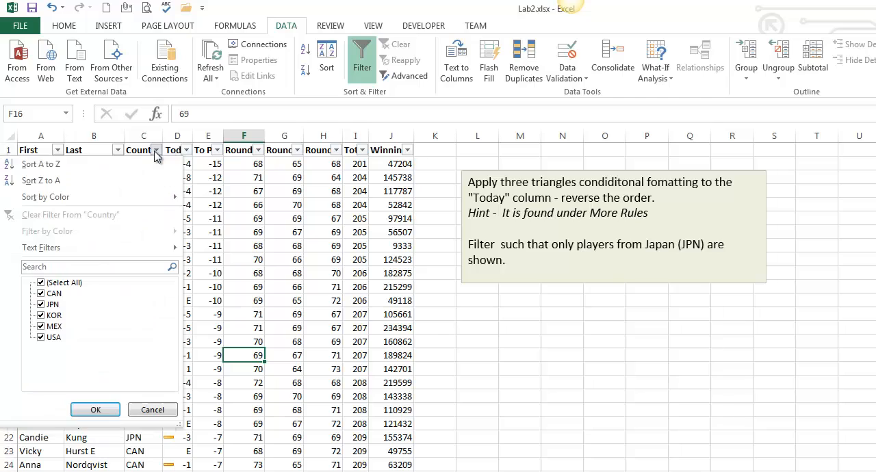
{"action": "left_click", "coordinate": [40, 283]}
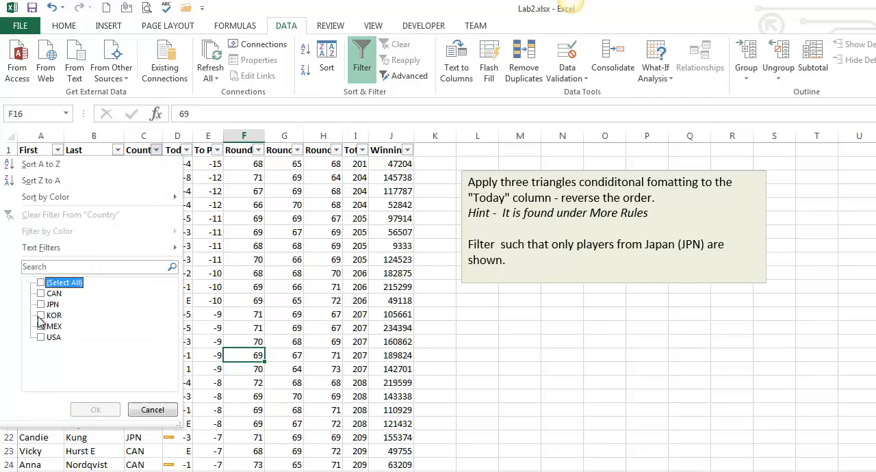
{"action": "left_click", "coordinate": [40, 305]}
{"action": "left_click", "coordinate": [95, 410]}
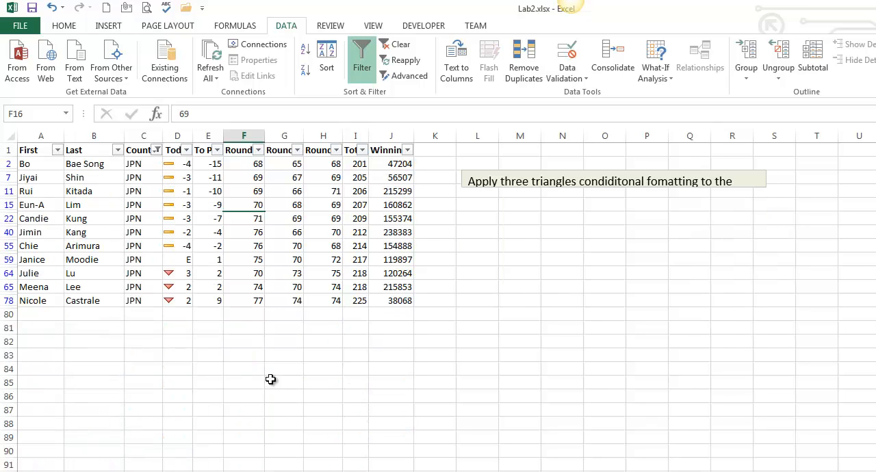
{"action": "left_click", "coordinate": [621, 184]}
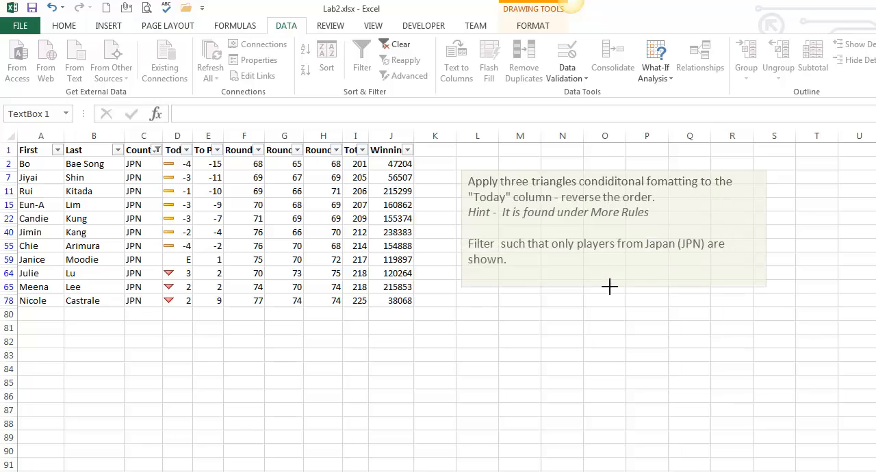
{"action": "left_click", "coordinate": [52, 8]}
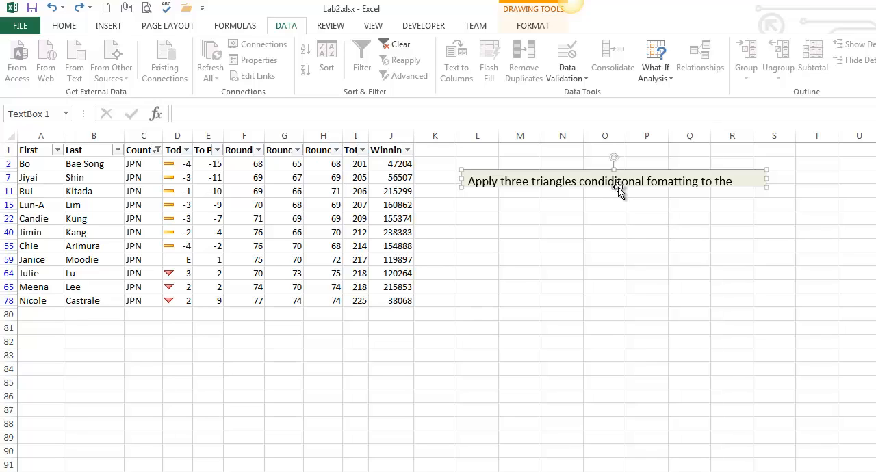
{"action": "left_click_drag", "start_coordinate": [614, 188], "coordinate": [615, 295]}
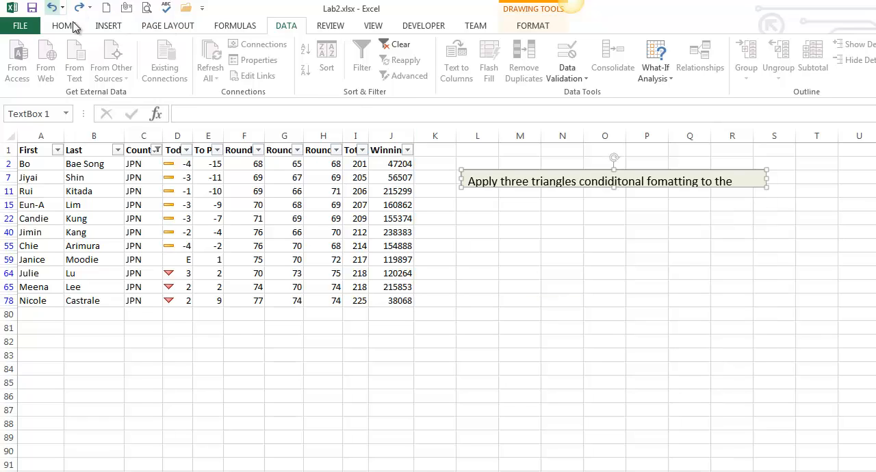
{"action": "left_click", "coordinate": [52, 8]}
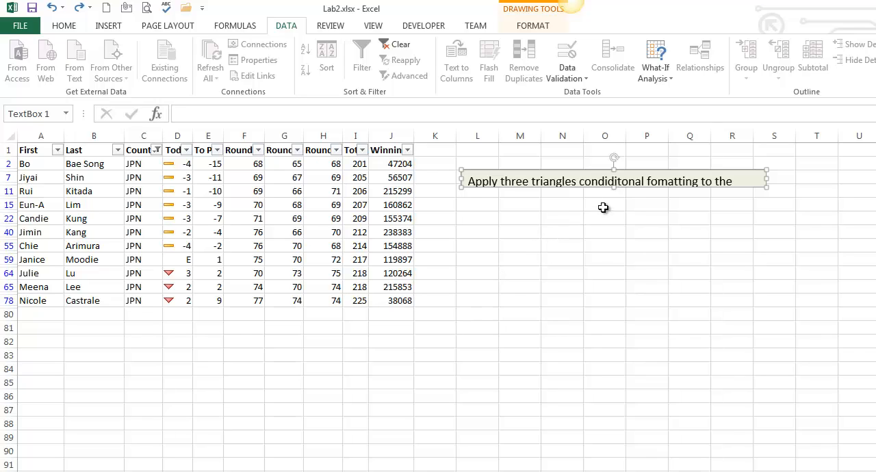
- Enlarge the collapsed task note's text box downward to uncover its instructions beside the filtered table
{"action": "left_click", "coordinate": [524, 177]}
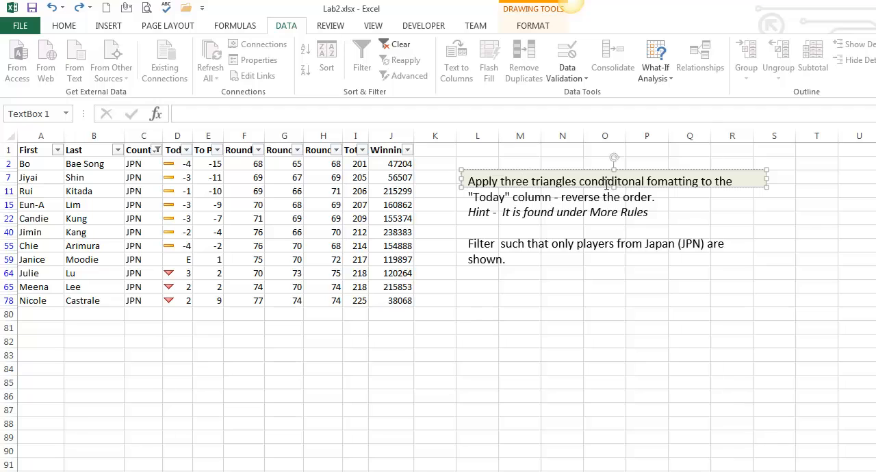
{"action": "left_click_drag", "start_coordinate": [614, 187], "coordinate": [610, 265]}
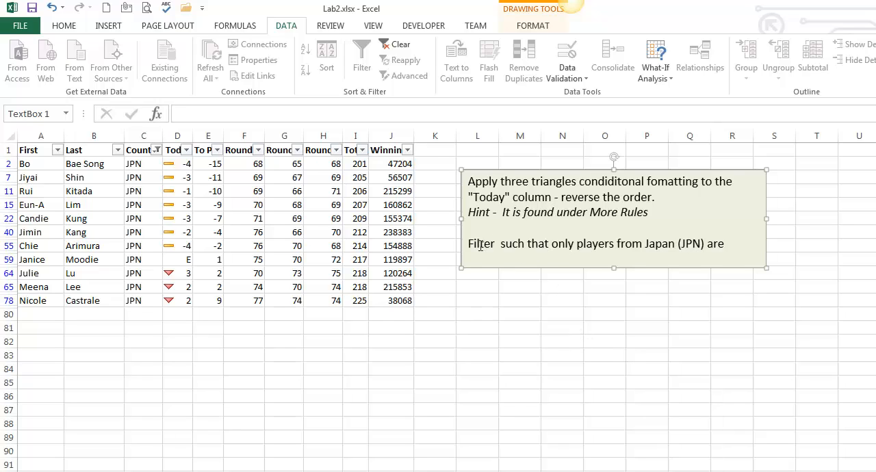
- Extend the task note's text box slightly further down to fit the full Japan filter instruction, and deselect the box
{"action": "left_click_drag", "start_coordinate": [480, 246], "coordinate": [646, 248]}
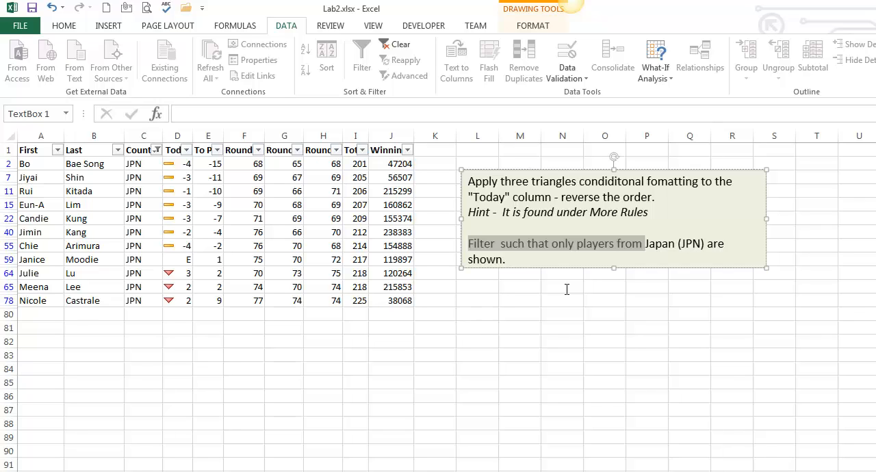
{"action": "left_click_drag", "start_coordinate": [613, 268], "coordinate": [614, 279]}
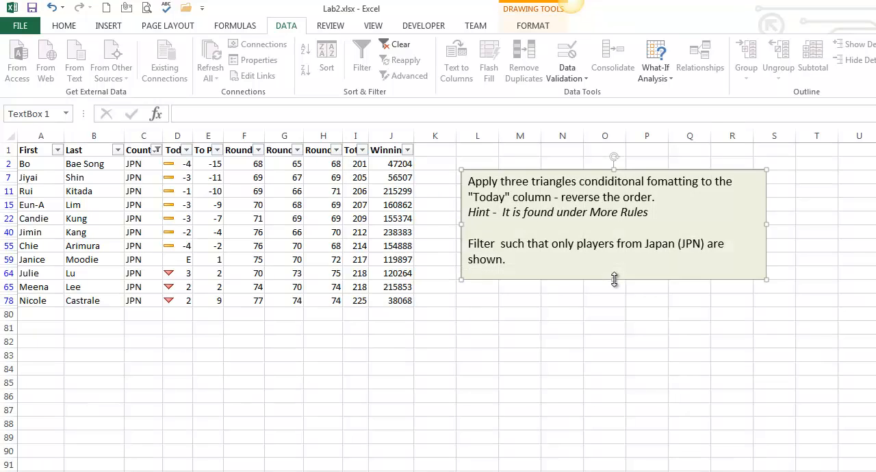
{"action": "left_click", "coordinate": [503, 411]}
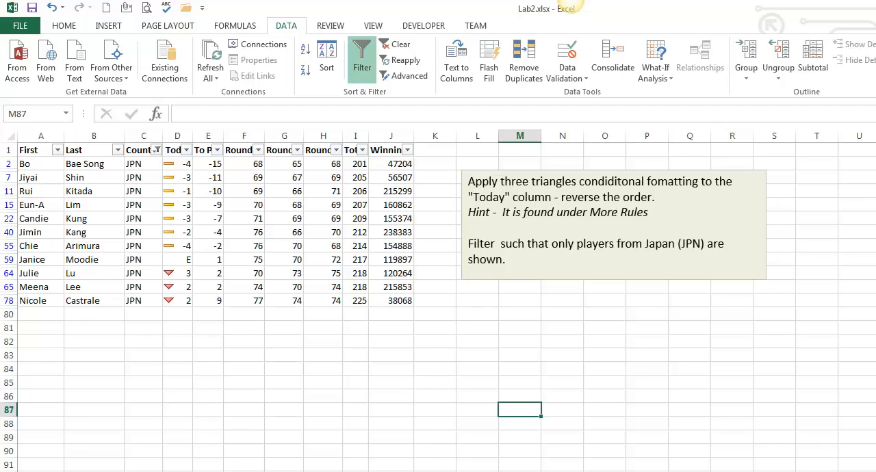
- Switch to Firefox and review the online course's Week 4 Blackboard page for the practice workbooks, Lab 2 Turn In and Excel tutorial videos
{"action": "left_click", "coordinate": [504, 260]}
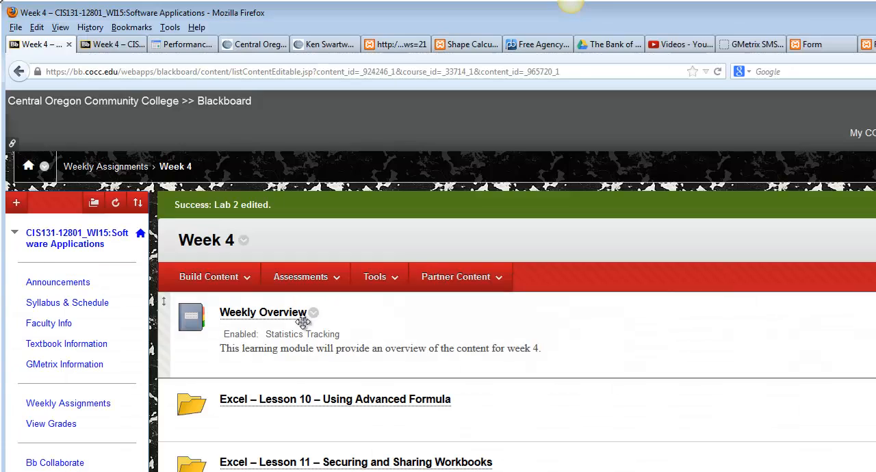
{"action": "left_click", "coordinate": [118, 45]}
{"action": "scroll", "coordinate": [557, 410], "scroll_direction": "down", "scroll_amount": 3}
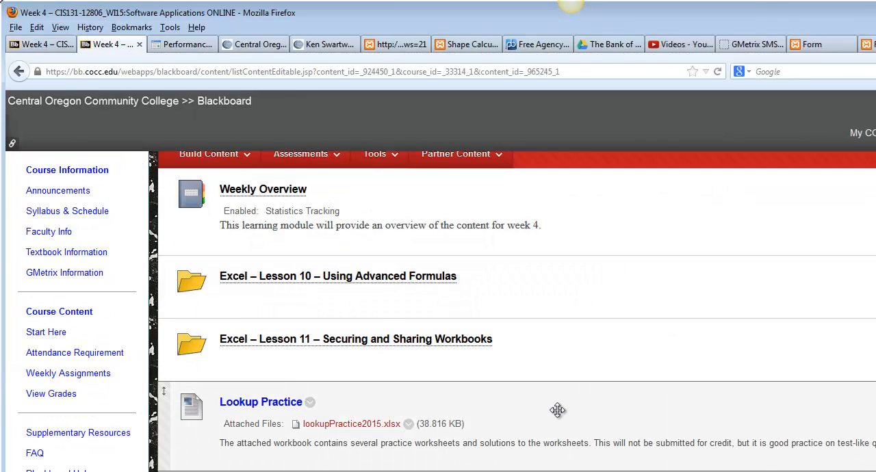
{"action": "scroll", "coordinate": [557, 410], "scroll_direction": "down", "scroll_amount": 1}
{"action": "scroll", "coordinate": [342, 437], "scroll_direction": "down", "scroll_amount": 1}
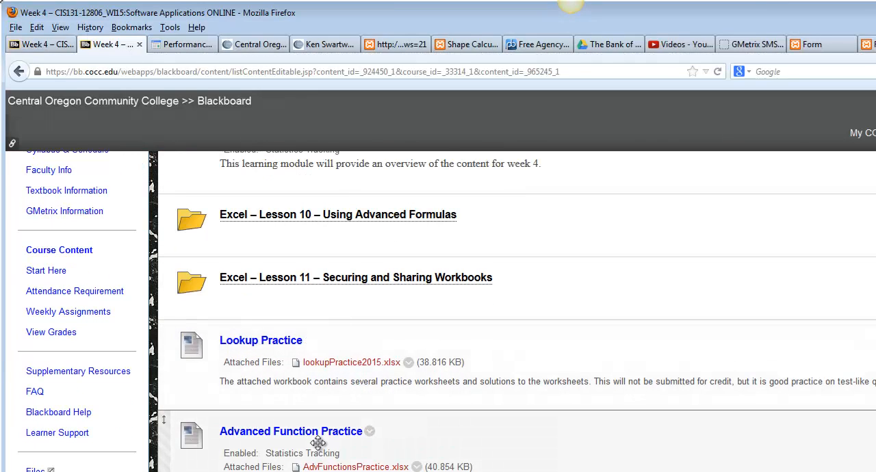
{"action": "scroll", "coordinate": [318, 443], "scroll_direction": "down", "scroll_amount": 1}
{"action": "scroll", "coordinate": [277, 434], "scroll_direction": "down", "scroll_amount": 4}
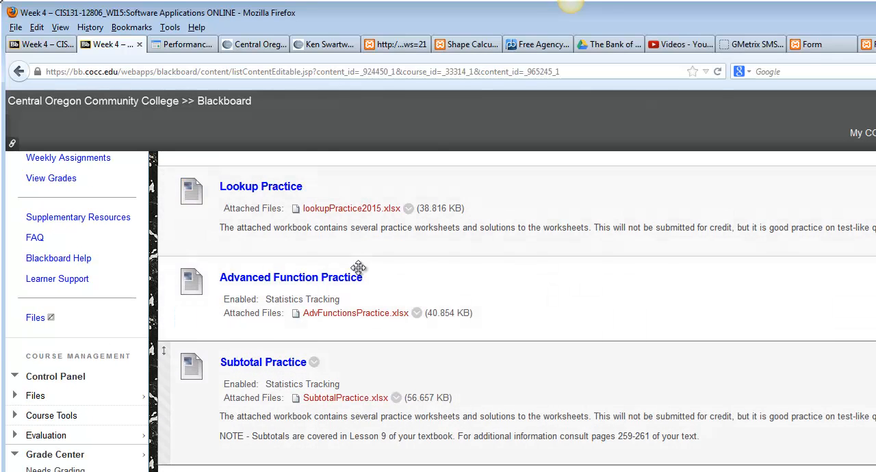
{"action": "scroll", "coordinate": [373, 438], "scroll_direction": "down", "scroll_amount": 10}
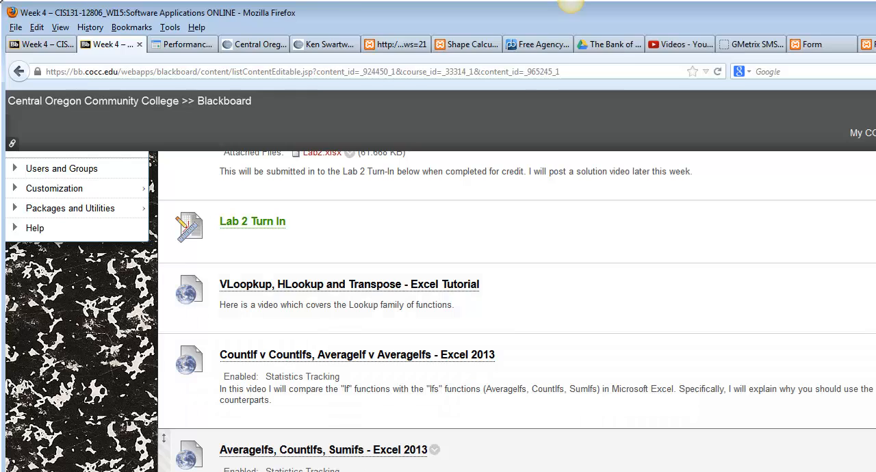